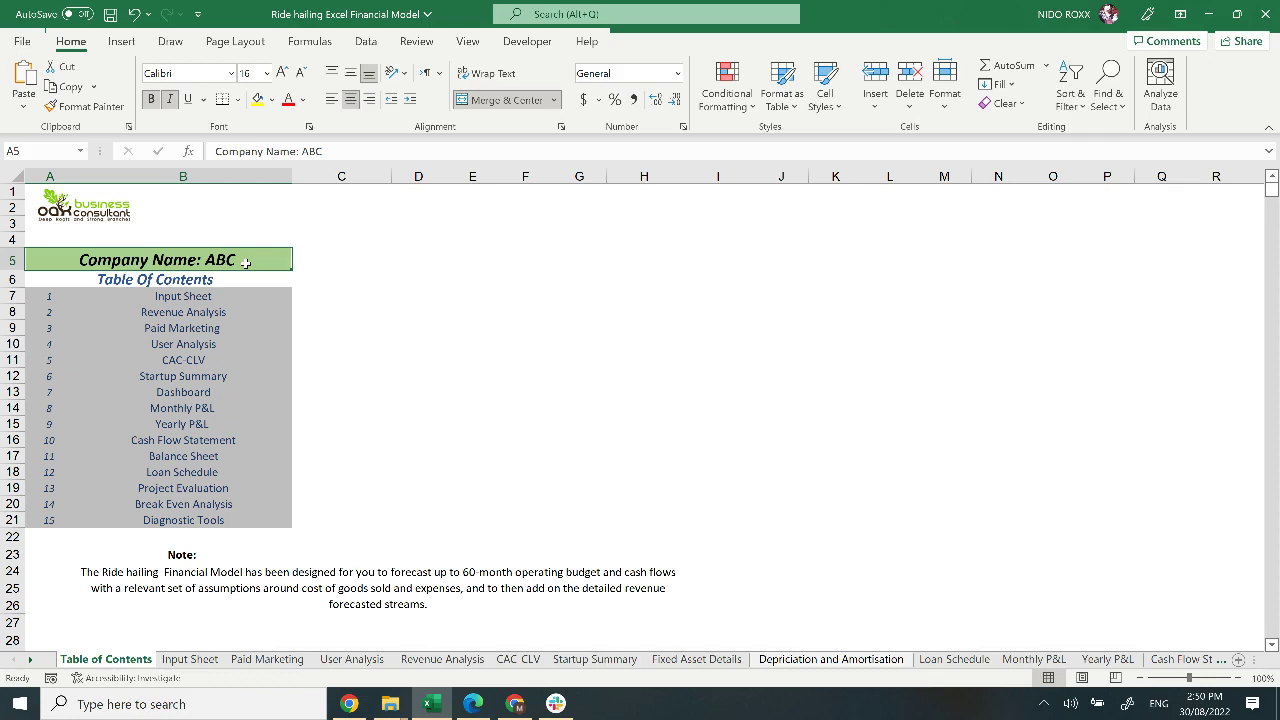
# - Leave the table of contents for the Input Sheet with investment, loan, tax, growth and COGS assumptions
pyautogui.click(190, 659)
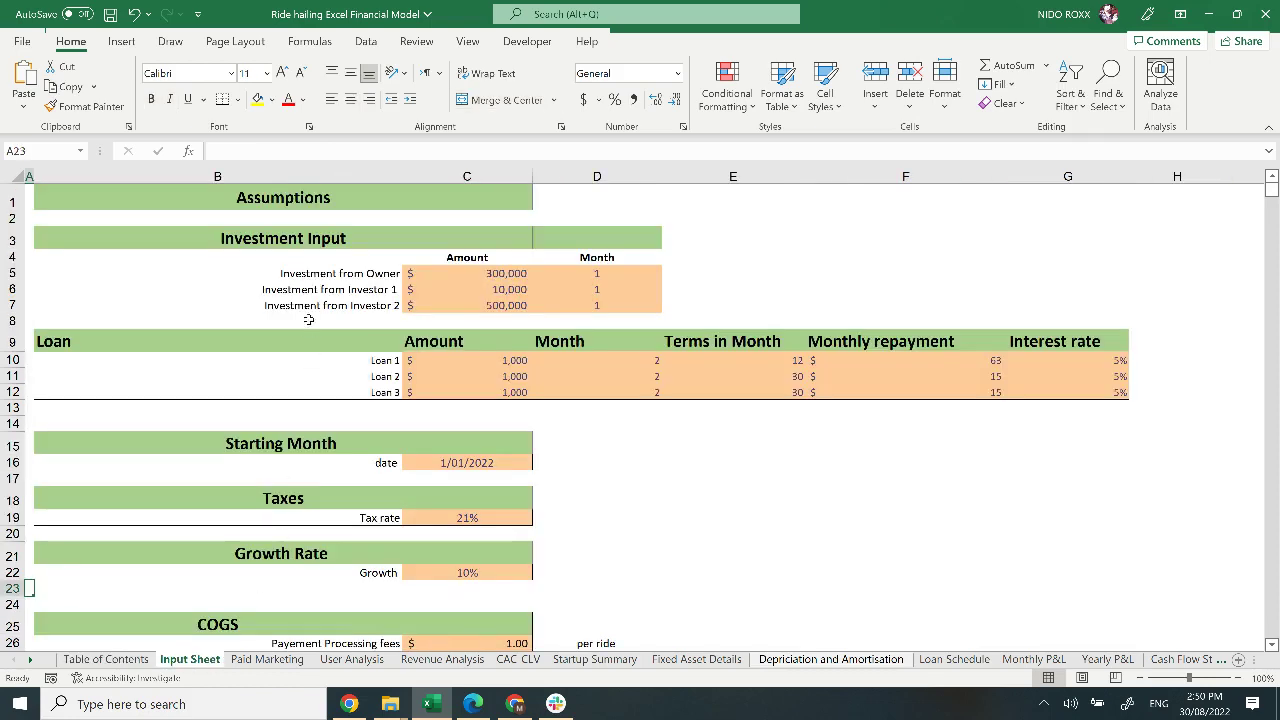
# - Review the owner and investor investment amounts in the Investment Input table
pyautogui.click(340, 197)
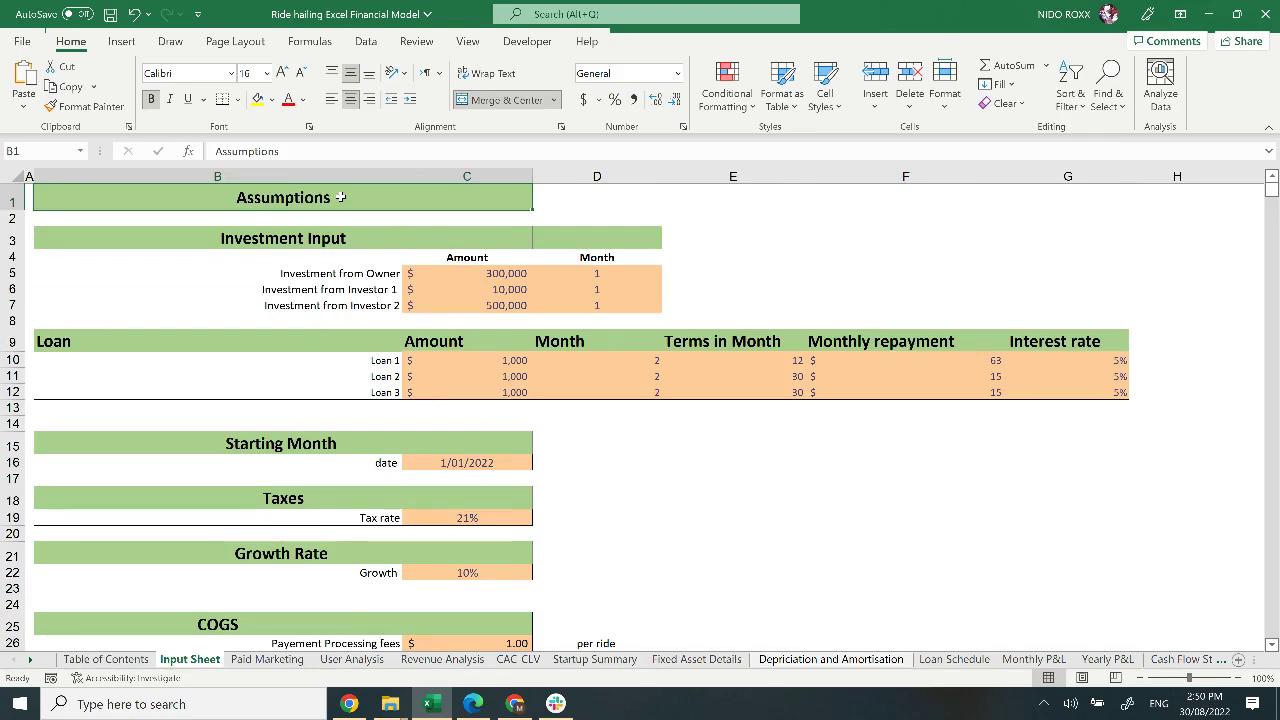
pyautogui.moveTo(470, 274); pyautogui.dragTo(595, 304)
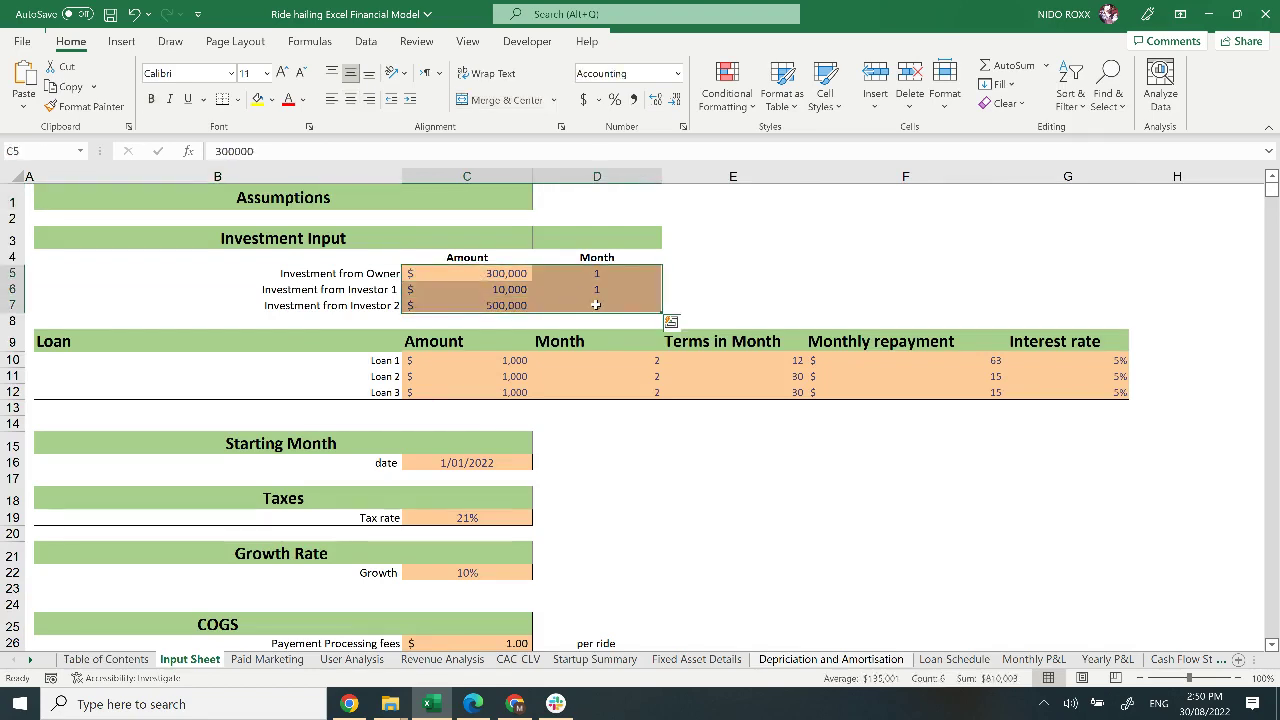
pyautogui.click(353, 238)
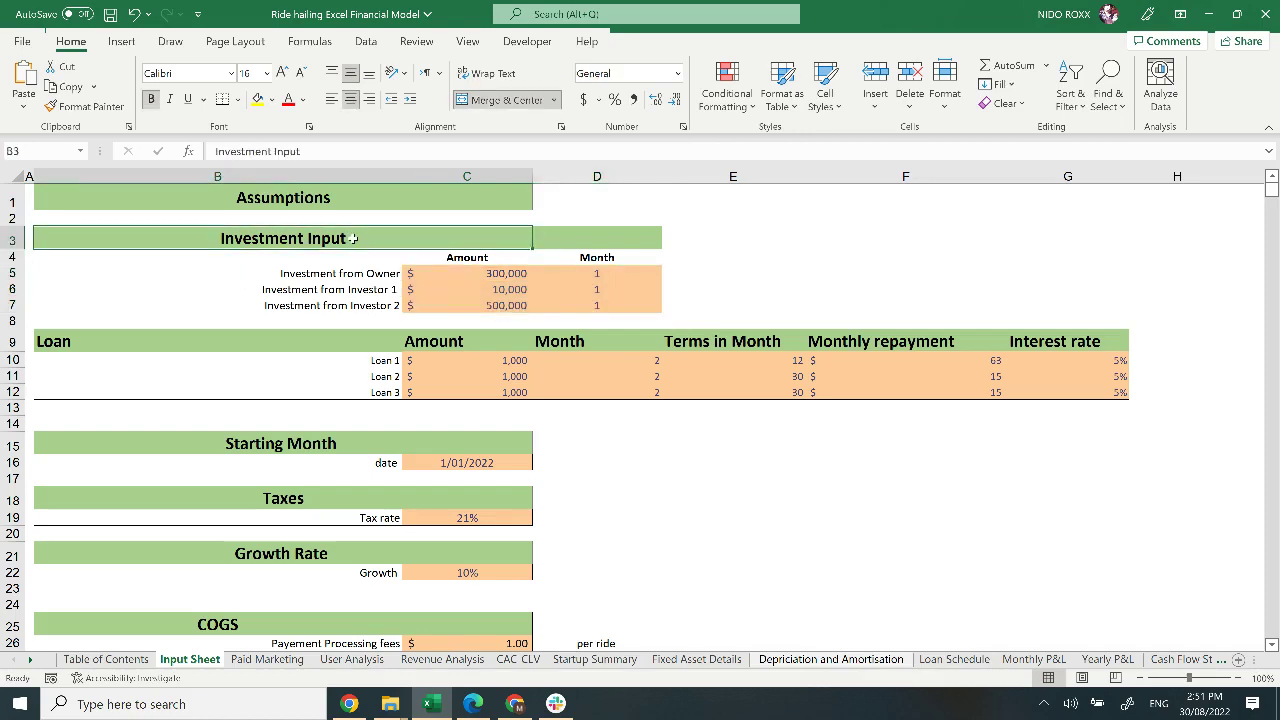
# - Look through the remaining assumption tables down to receivable days, then go to Paid Marketing
pyautogui.scroll(-3, 302, 385)
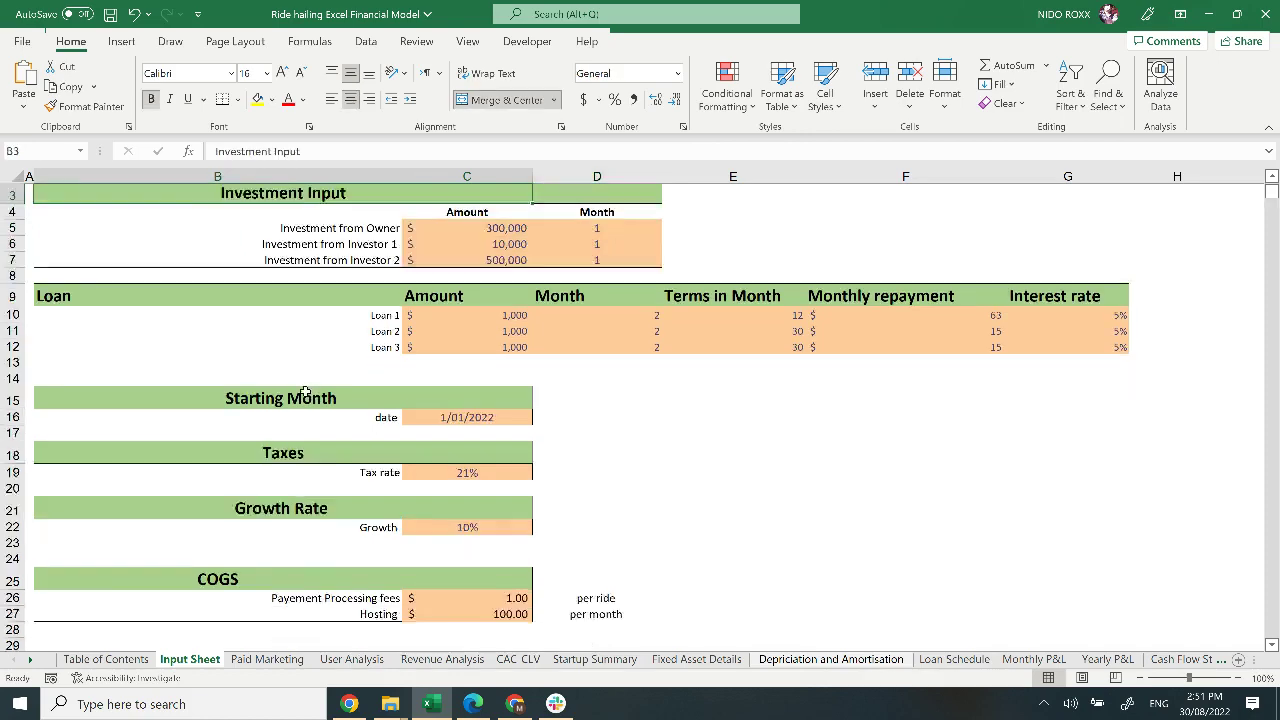
pyautogui.scroll(-1, 305, 392)
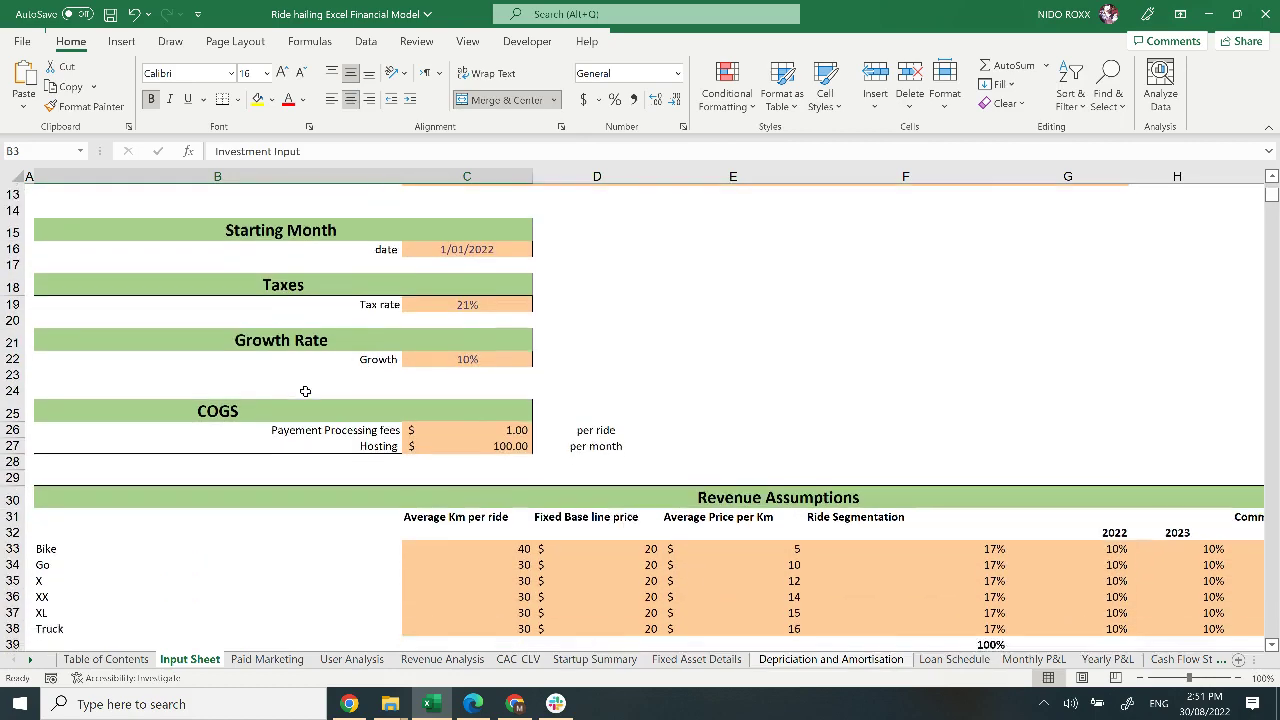
pyautogui.scroll(-5, 305, 391)
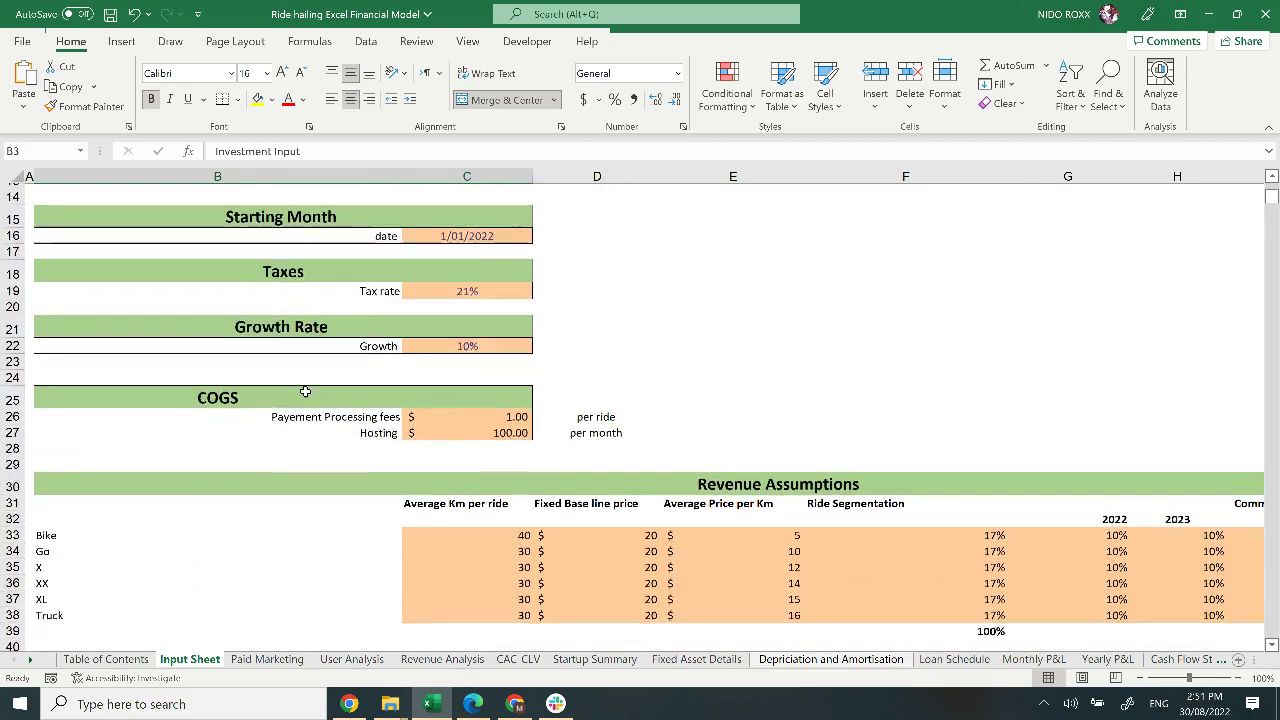
pyautogui.scroll(-2, 305, 391)
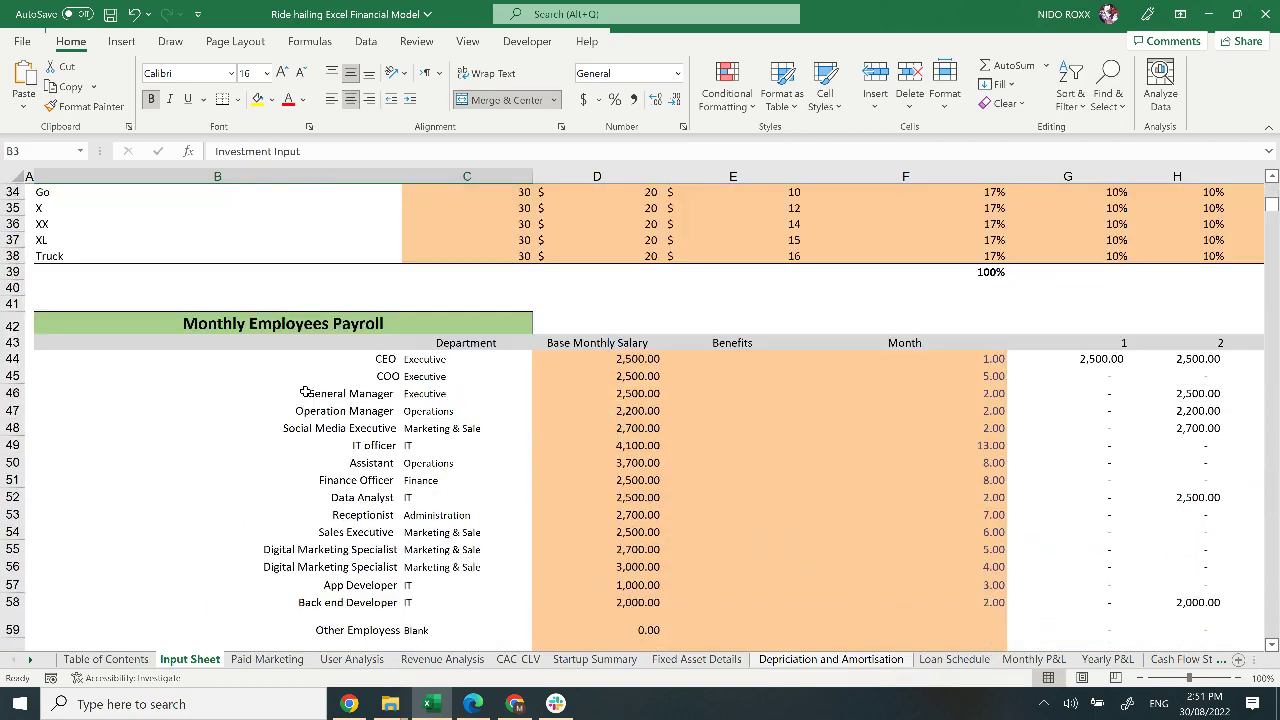
pyautogui.scroll(-12, 305, 392)
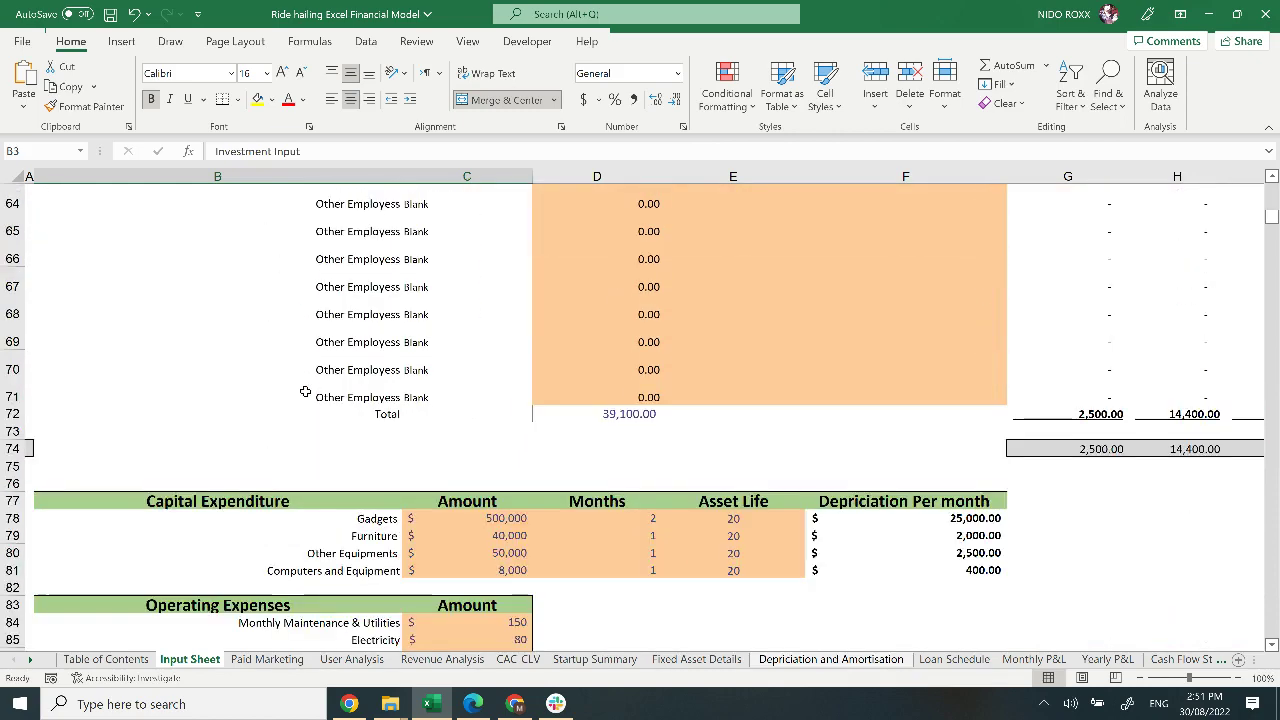
pyautogui.scroll(-3, 305, 391)
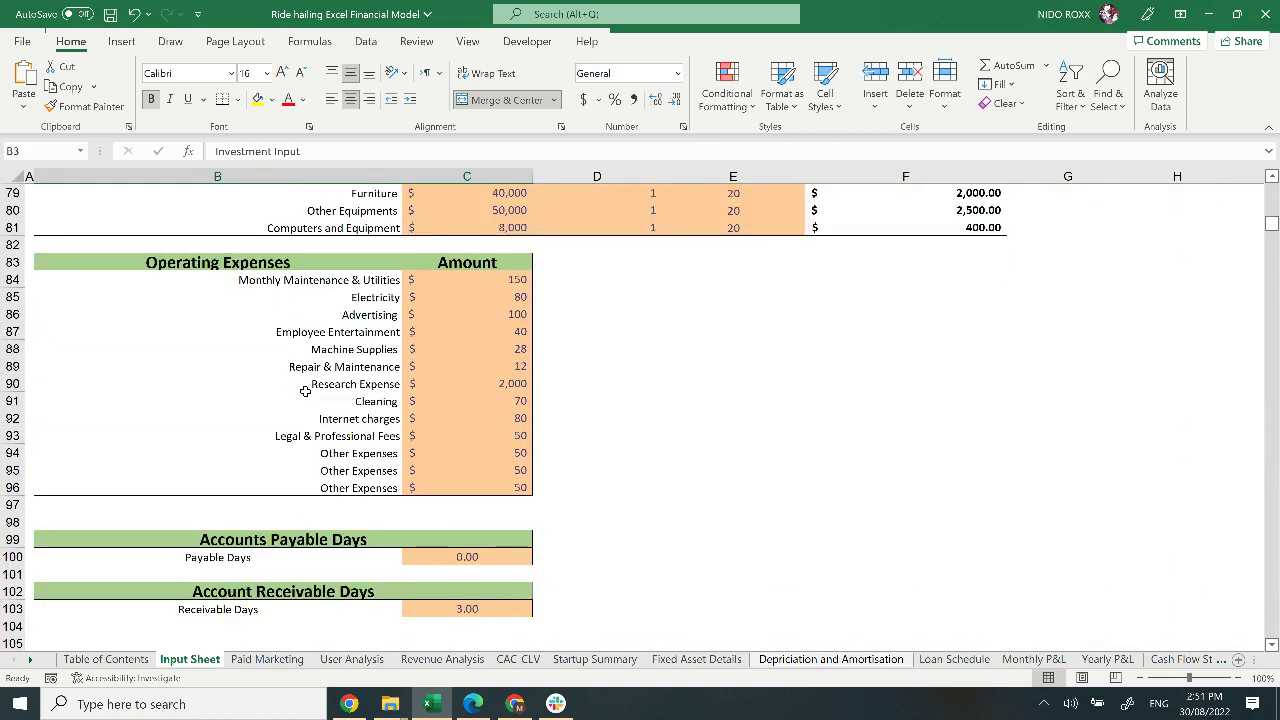
pyautogui.scroll(-1, 305, 391)
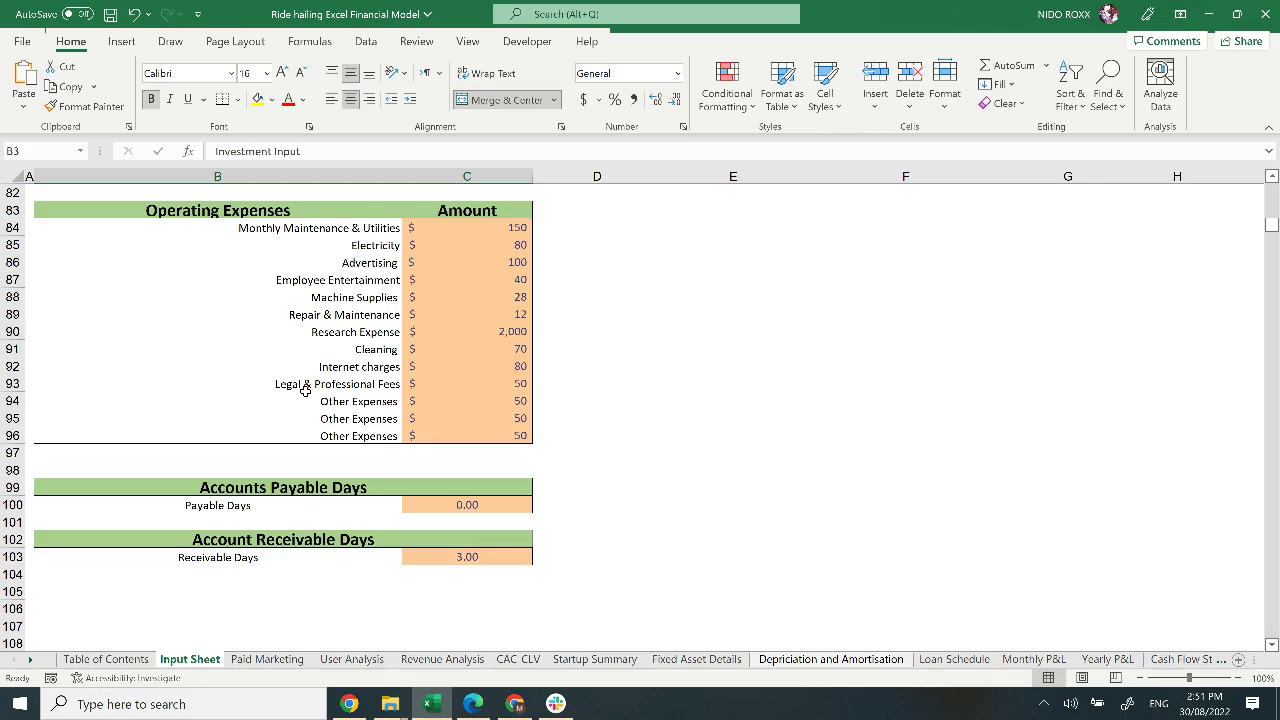
pyautogui.scroll(20, 305, 391)
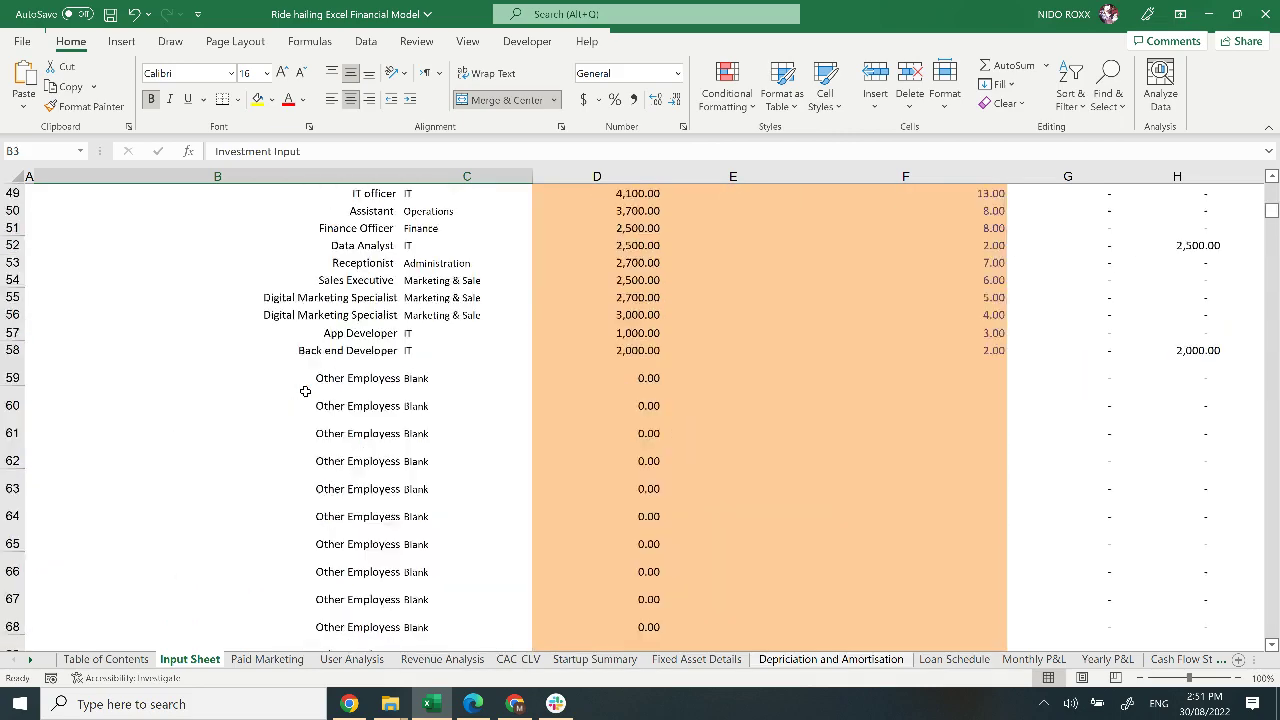
pyautogui.scroll(1, 305, 391)
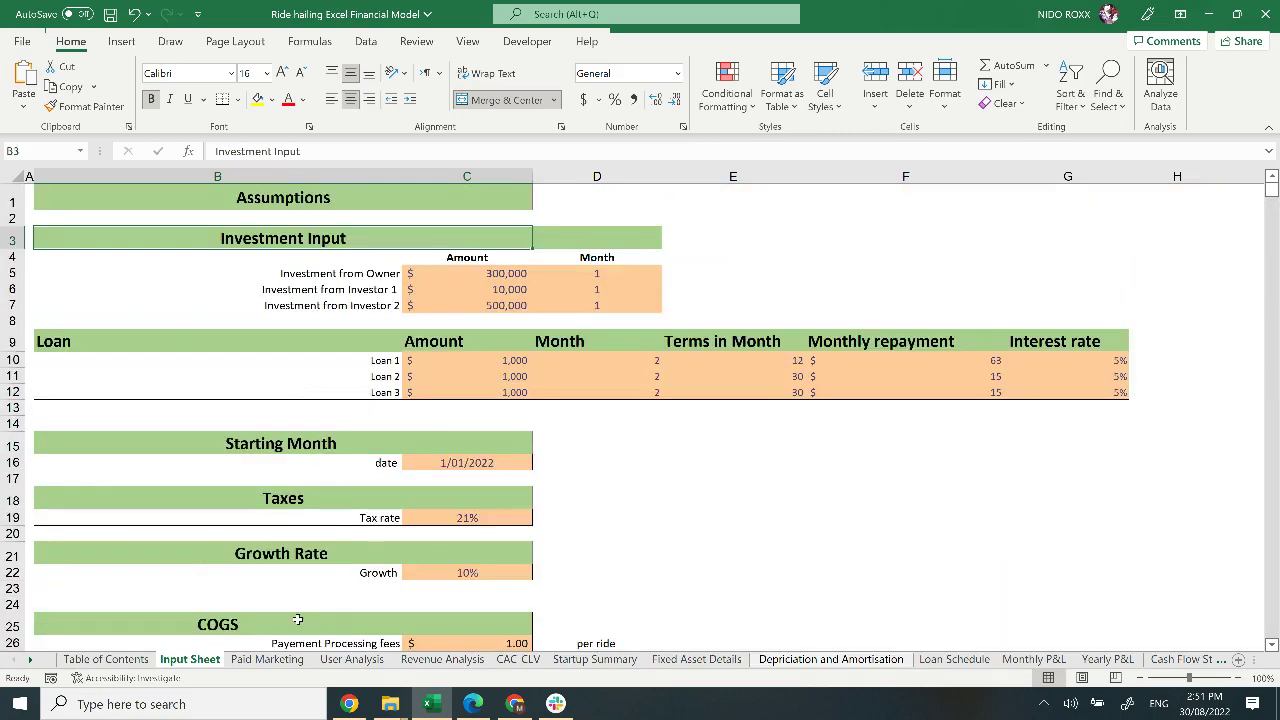
pyautogui.click(274, 661)
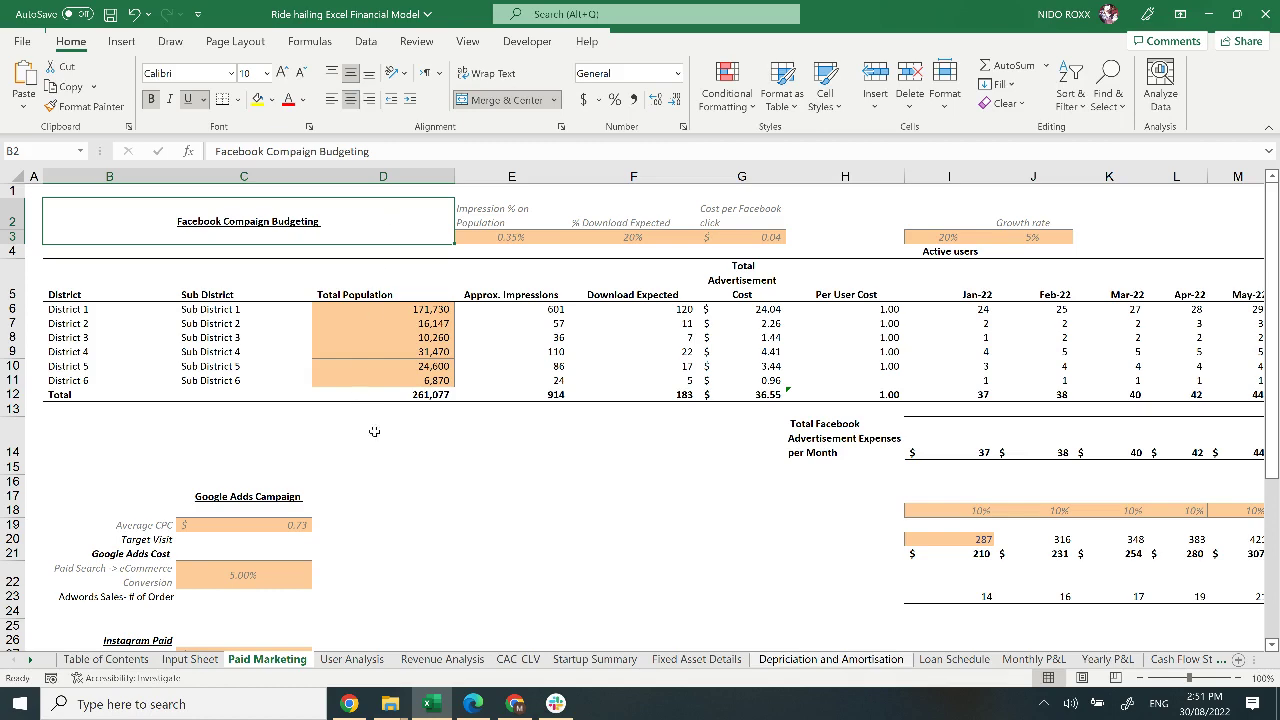
pyautogui.scroll(-2, 392, 458)
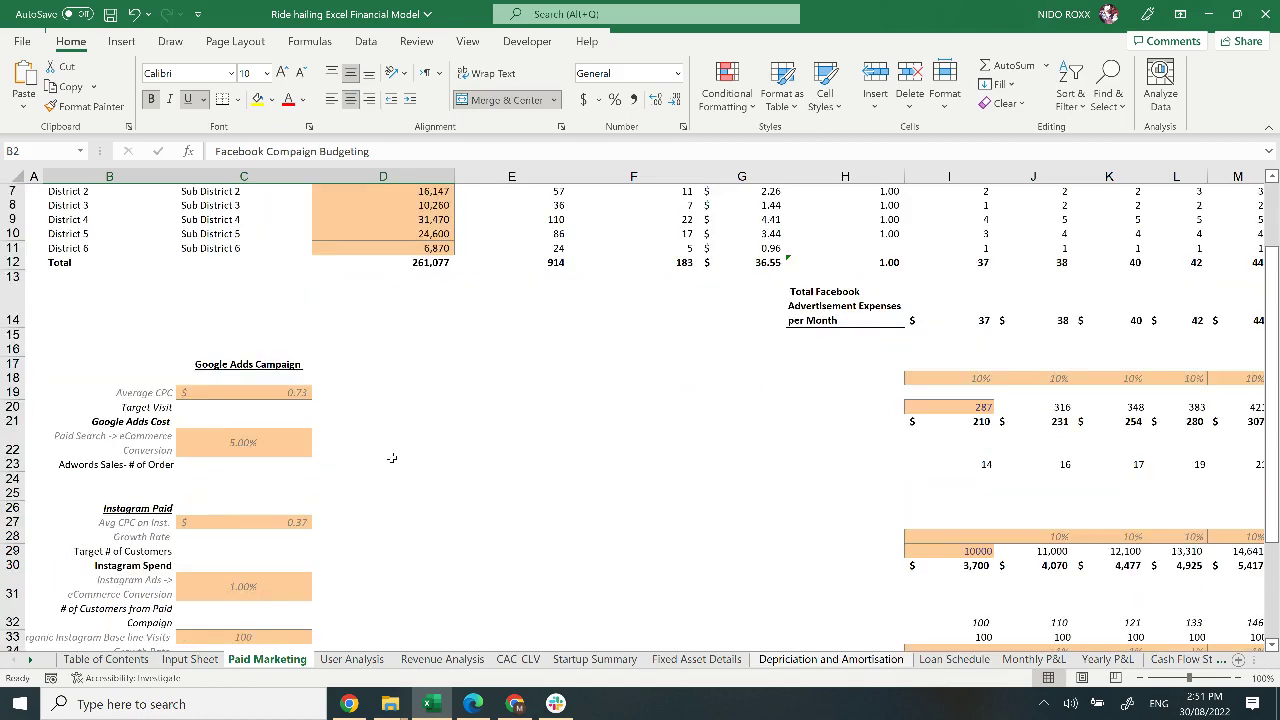
pyautogui.scroll(-3, 392, 458)
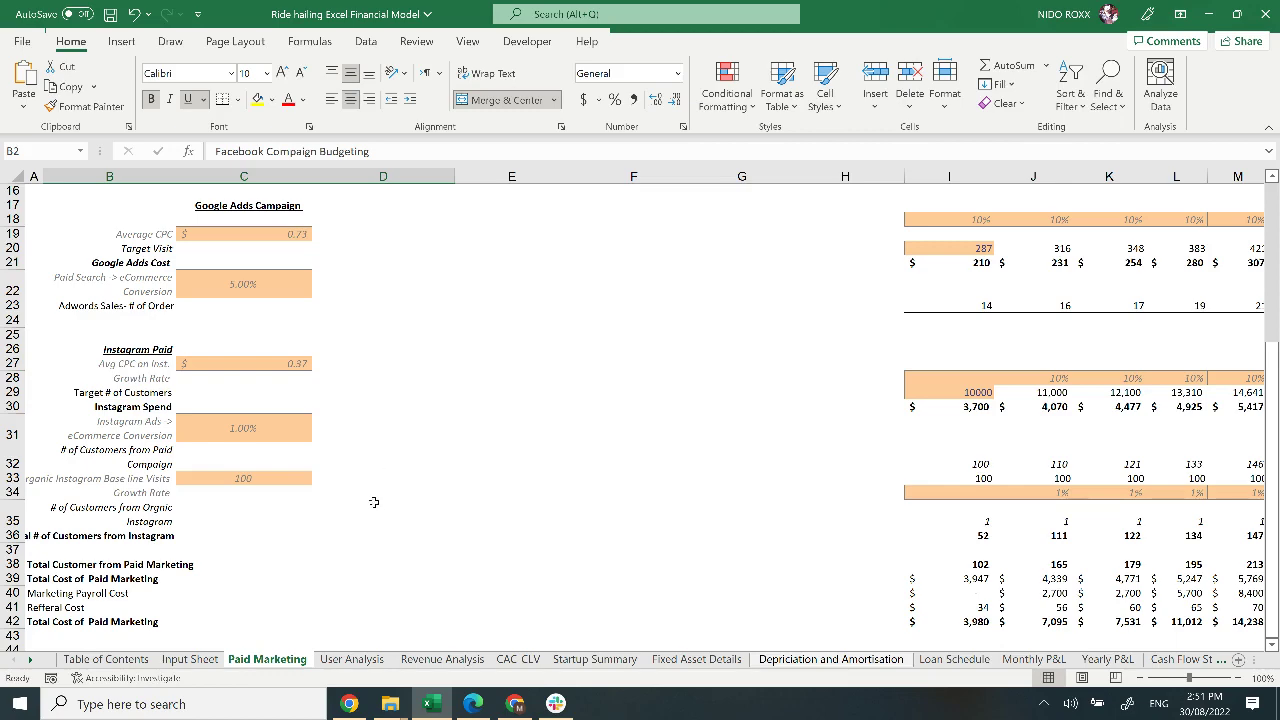
pyautogui.scroll(5, 371, 478)
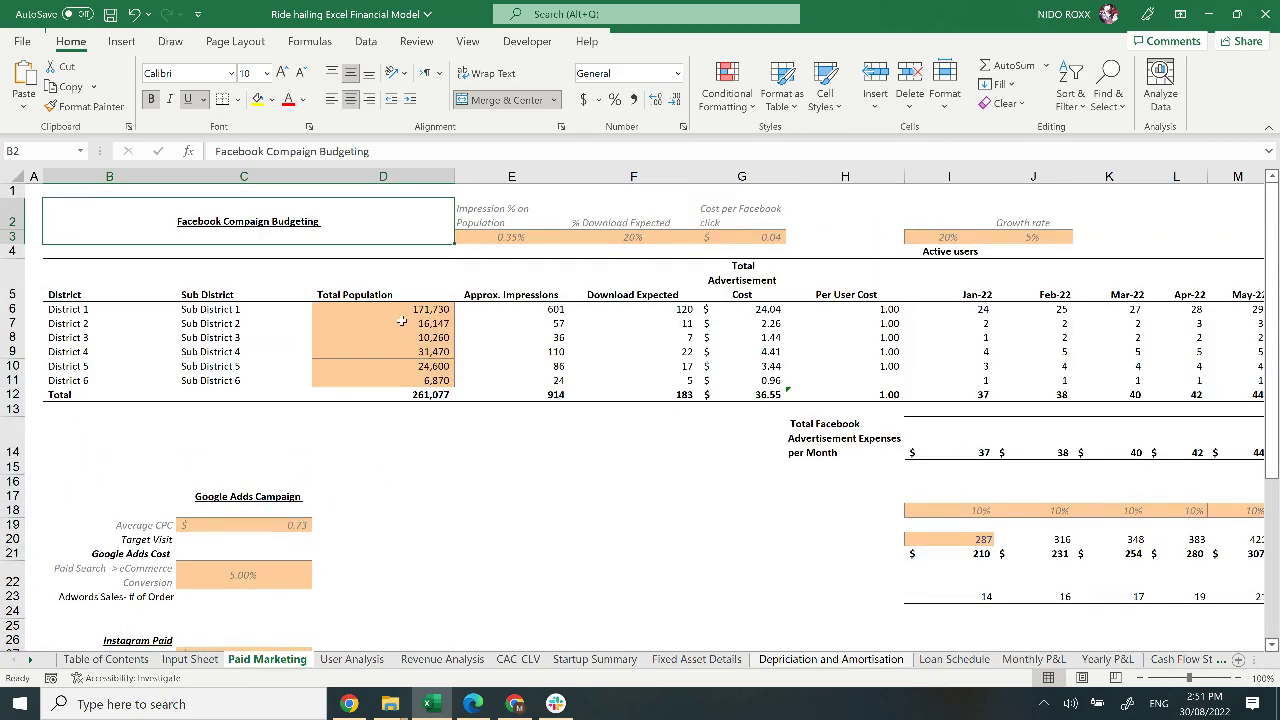
pyautogui.moveTo(405, 311); pyautogui.dragTo(410, 365)
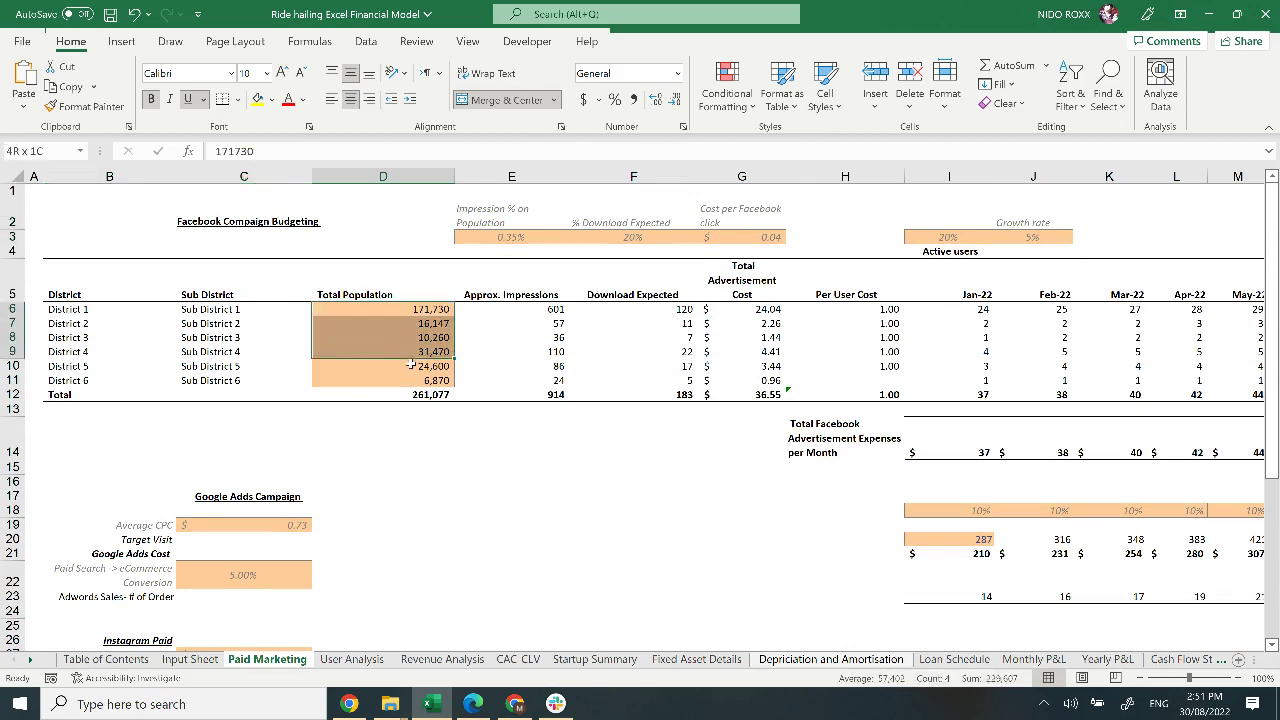
pyautogui.click(427, 309)
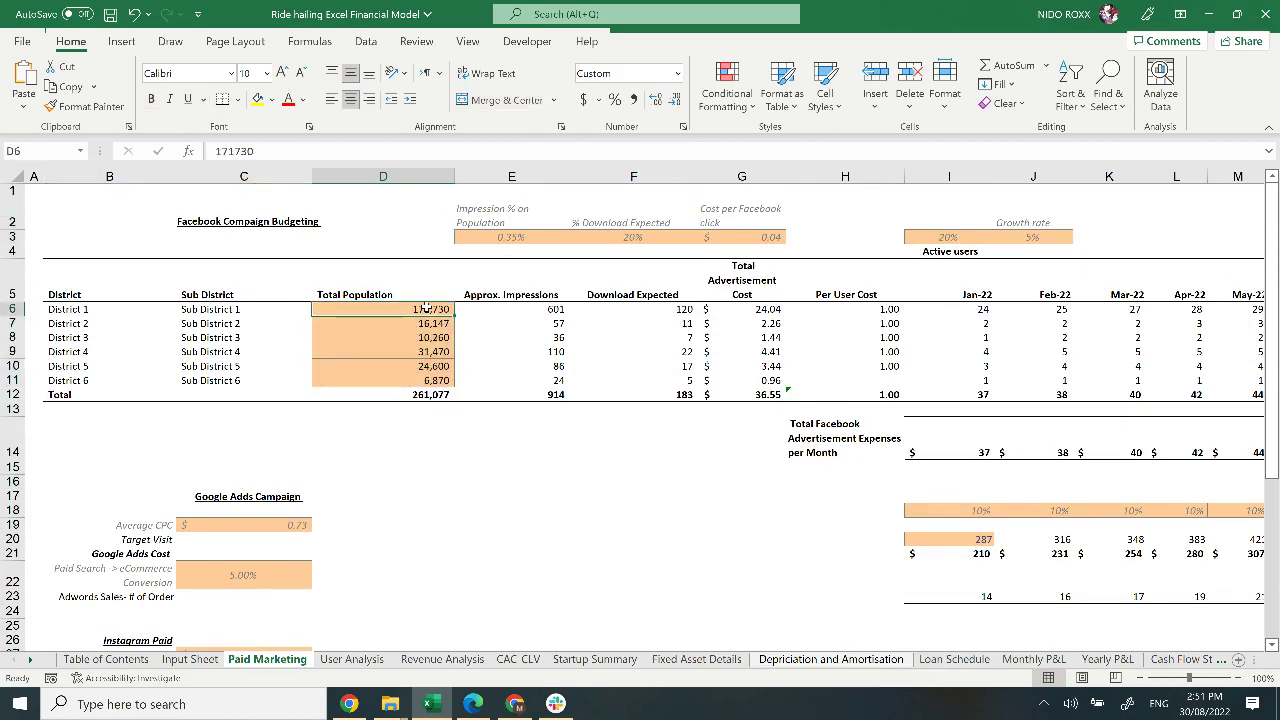
# - Raise the Facebook impression rate on population to 50% and check the recalculated costs
pyautogui.click(532, 238)
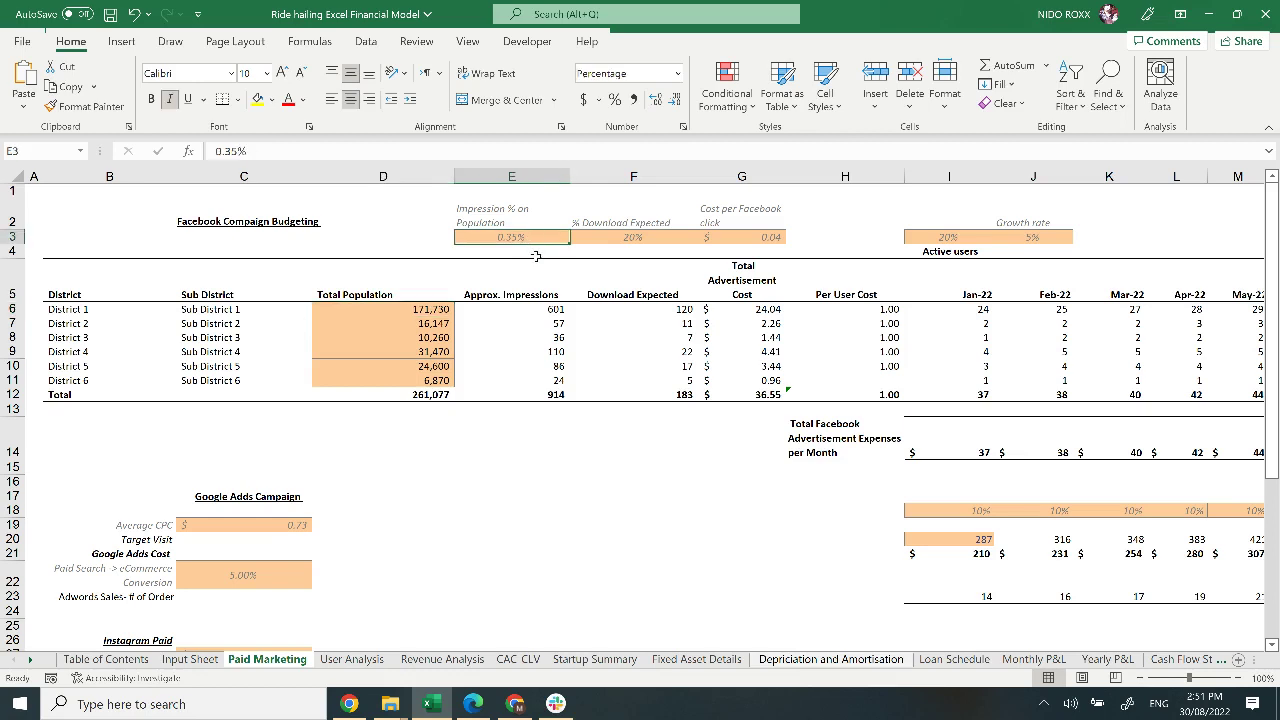
pyautogui.write('50')
pyautogui.press('Return')
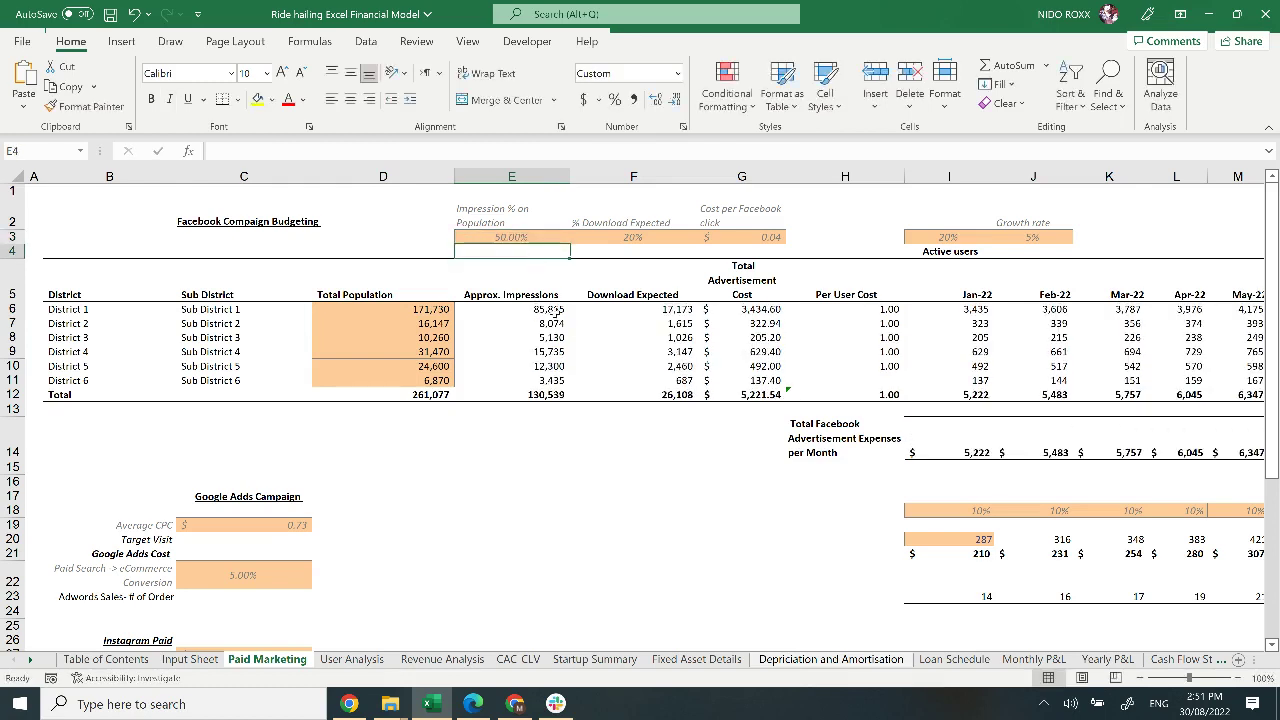
pyautogui.moveTo(550, 312); pyautogui.dragTo(1040, 400)
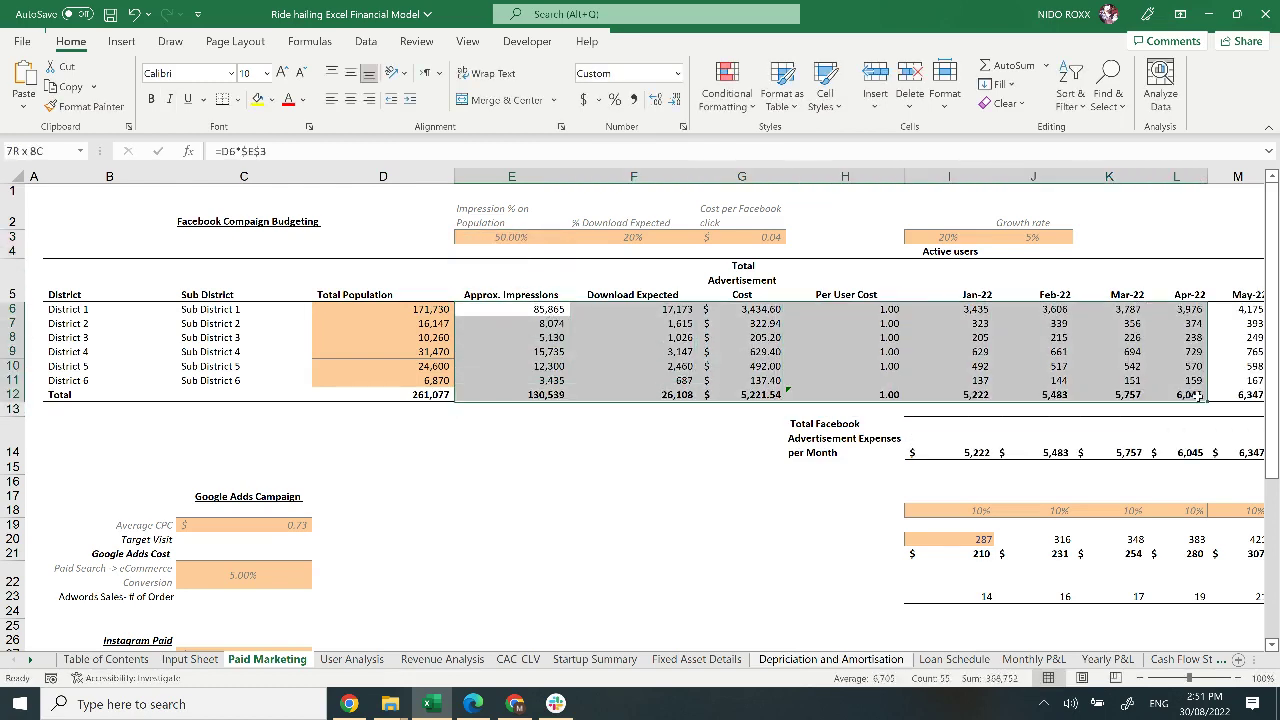
pyautogui.click(500, 238)
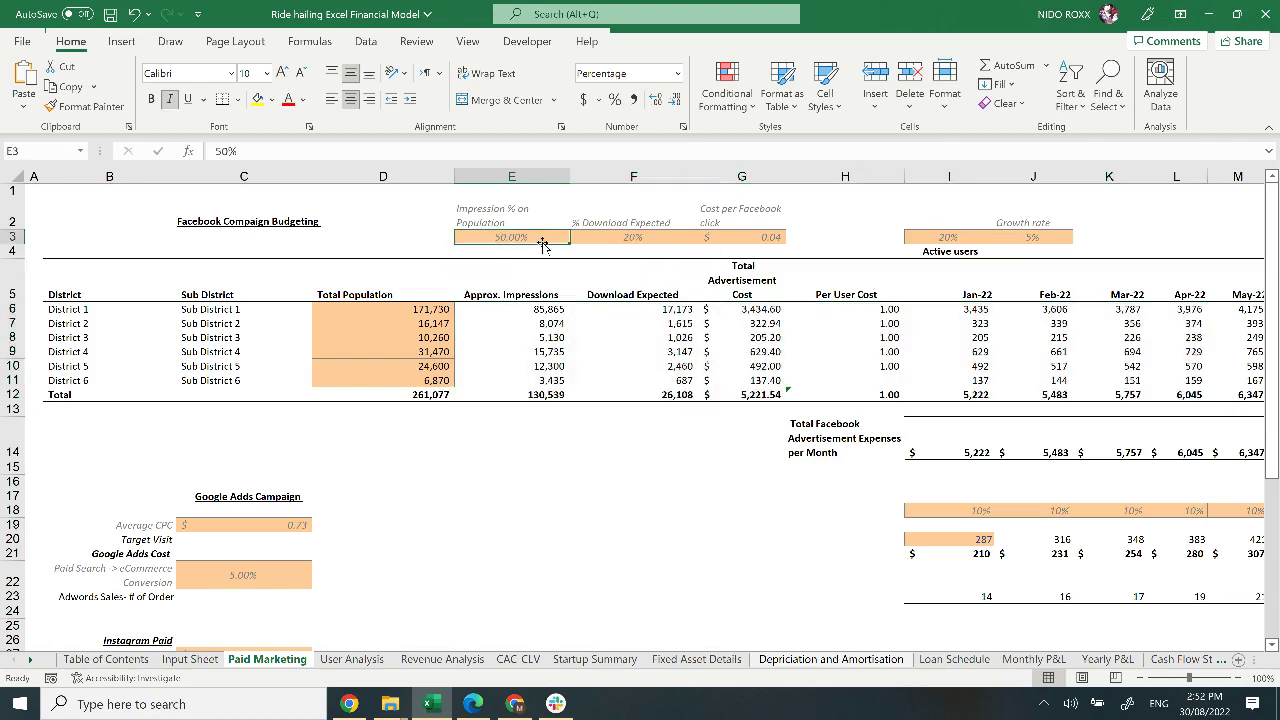
# - Set the expected download percentage to 30%
pyautogui.click(628, 236)
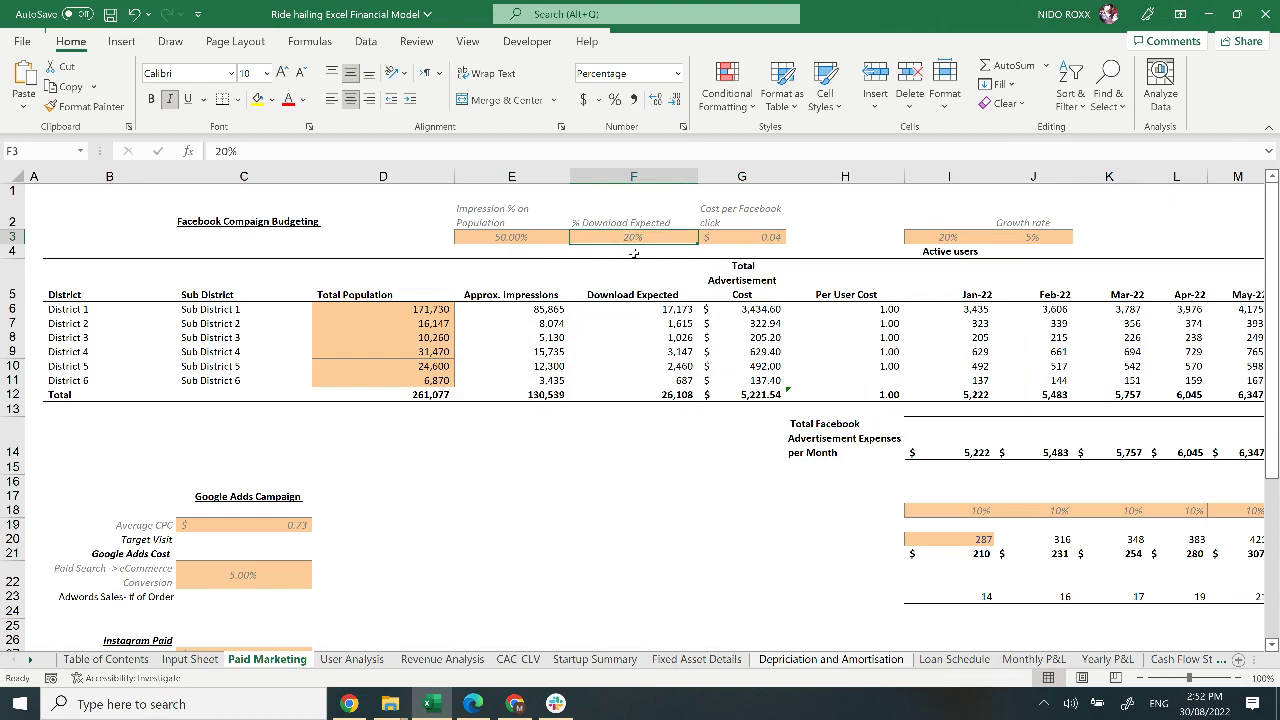
pyautogui.write('30')
pyautogui.press('Return')
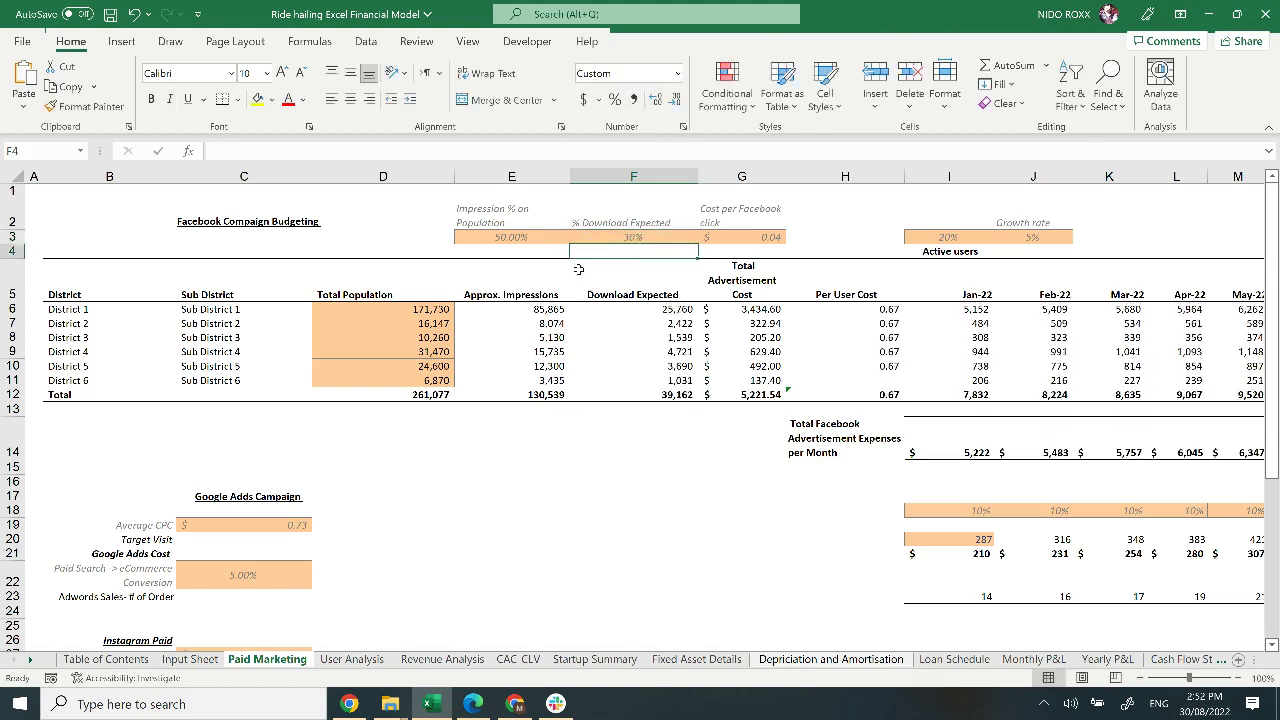
pyautogui.moveTo(537, 234); pyautogui.dragTo(650, 243)
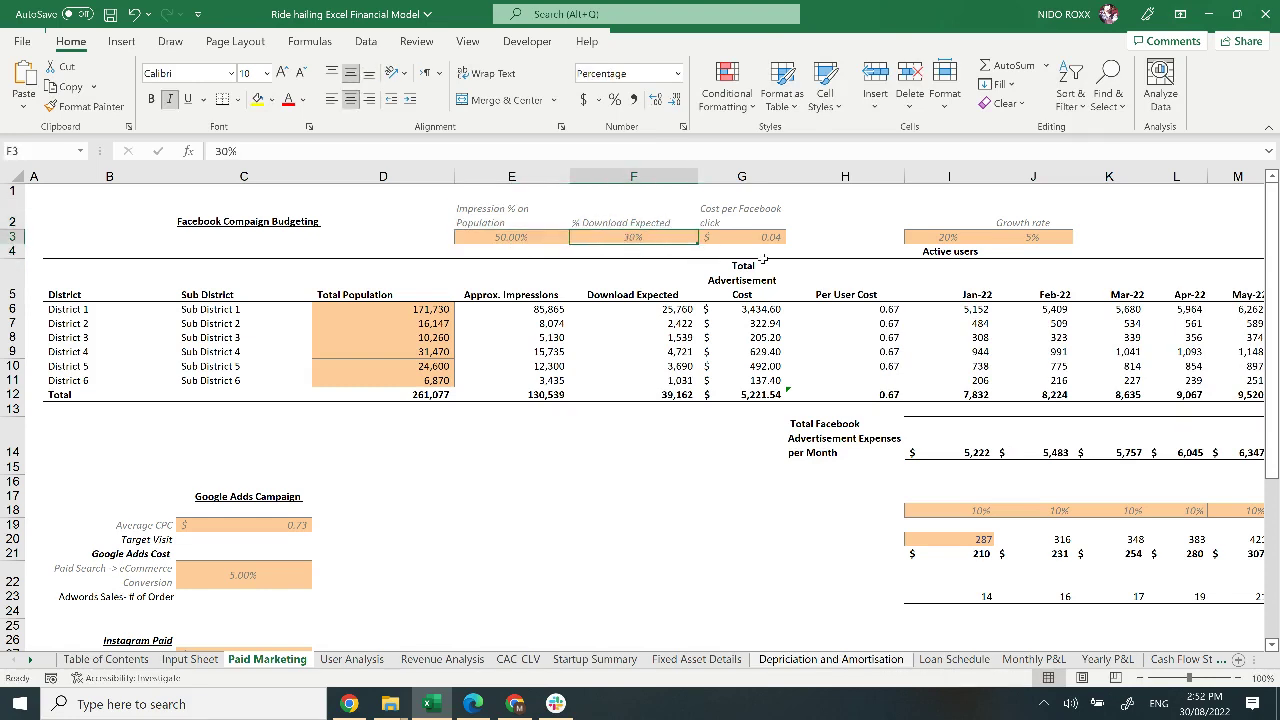
# - Set the cost per Facebook click to $5.00, then move to the User Analysis sheet
pyautogui.click(769, 239)
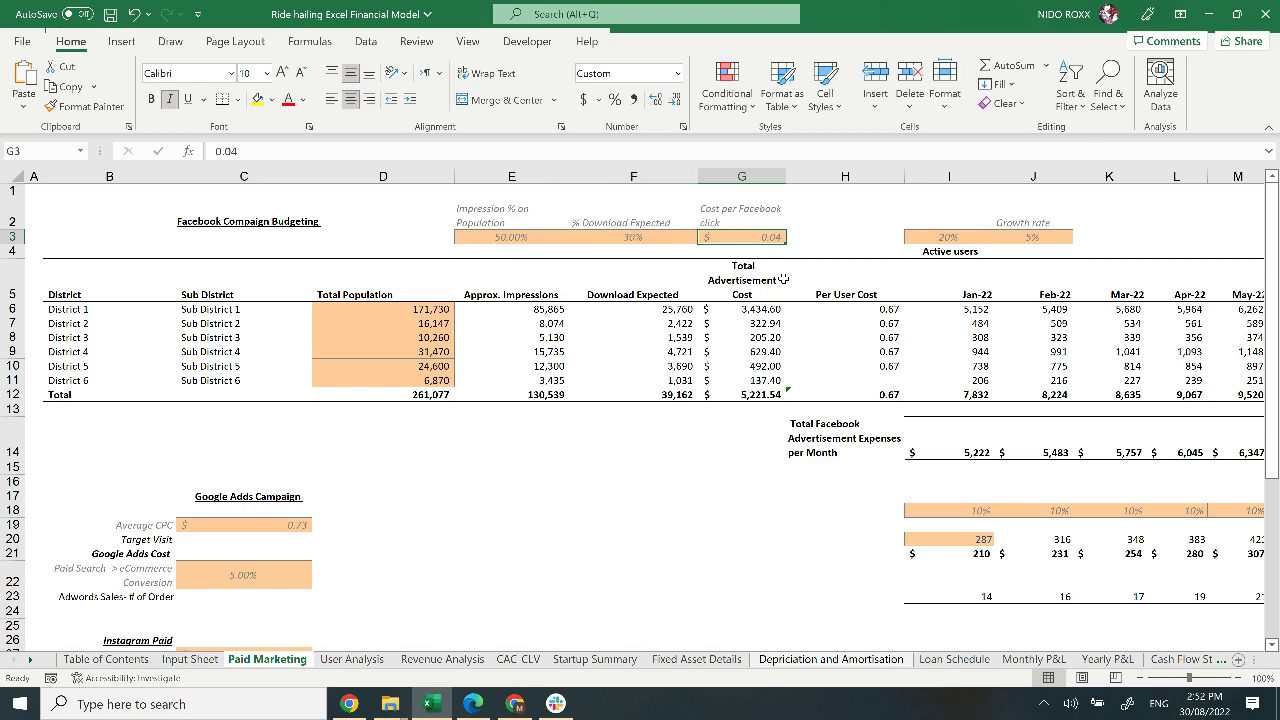
pyautogui.write('5')
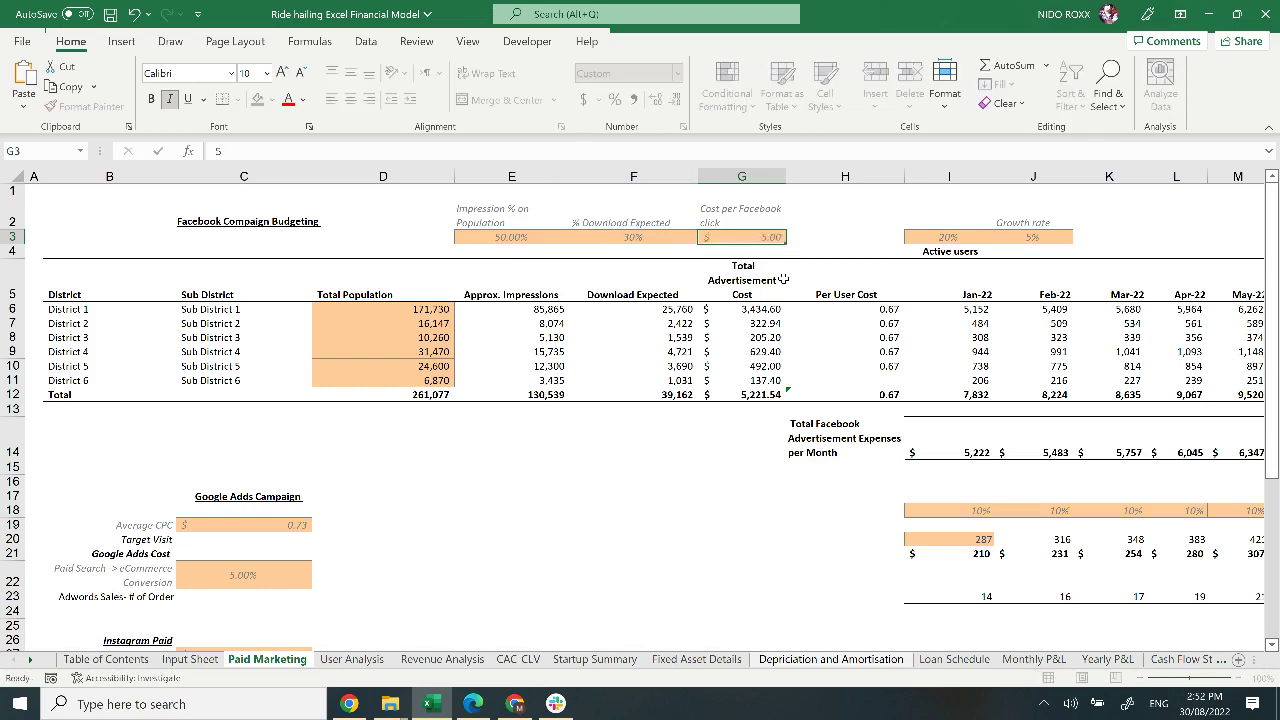
pyautogui.press('Return')
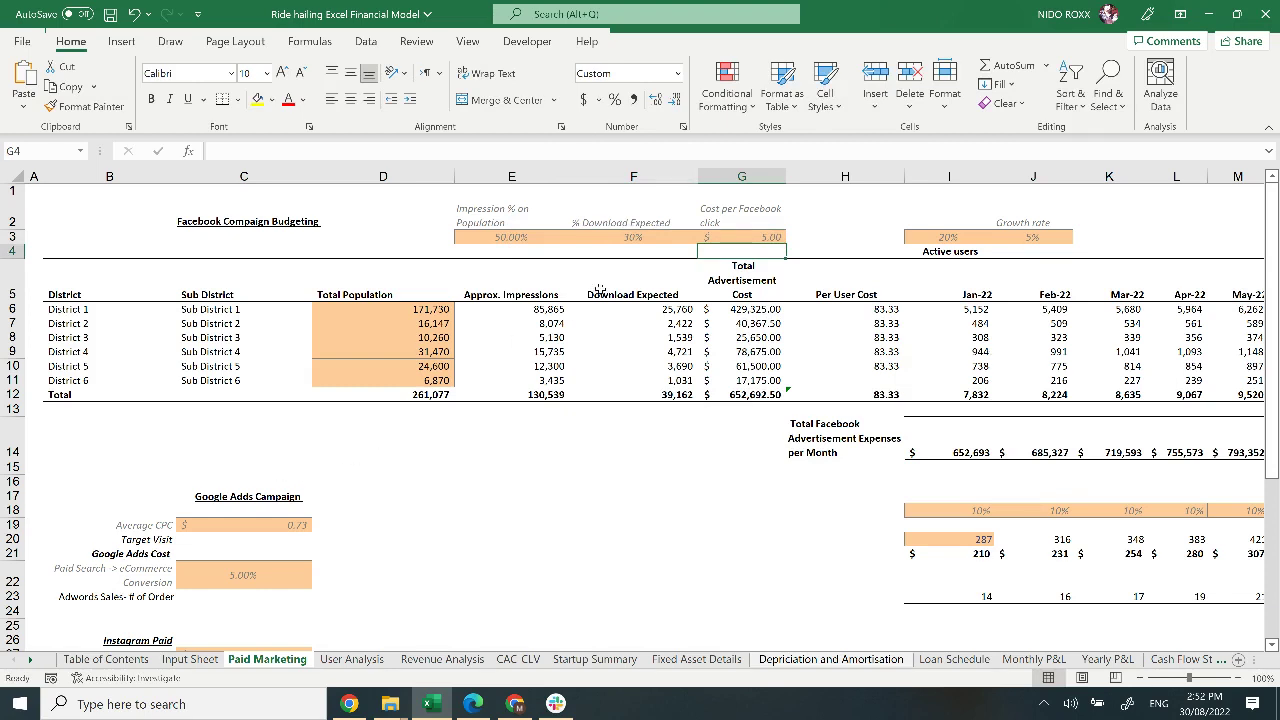
pyautogui.moveTo(545, 245); pyautogui.dragTo(740, 238)
pyautogui.click(410, 310)
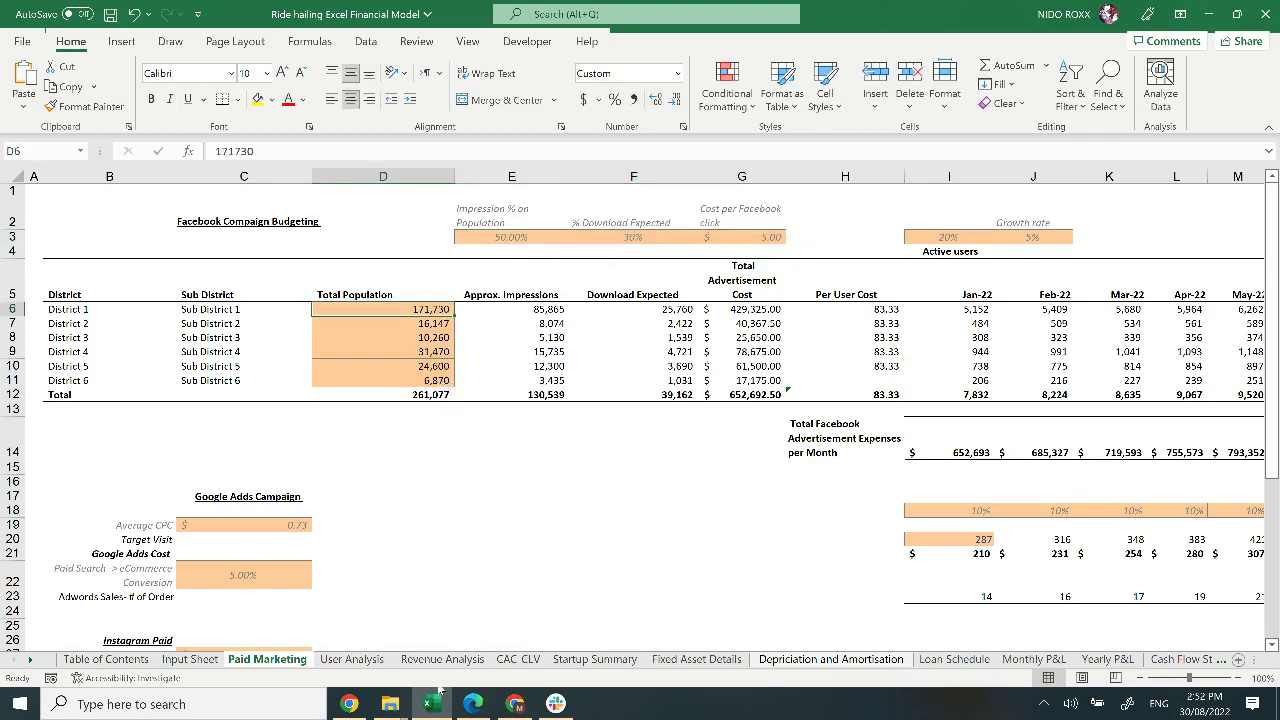
pyautogui.click(365, 663)
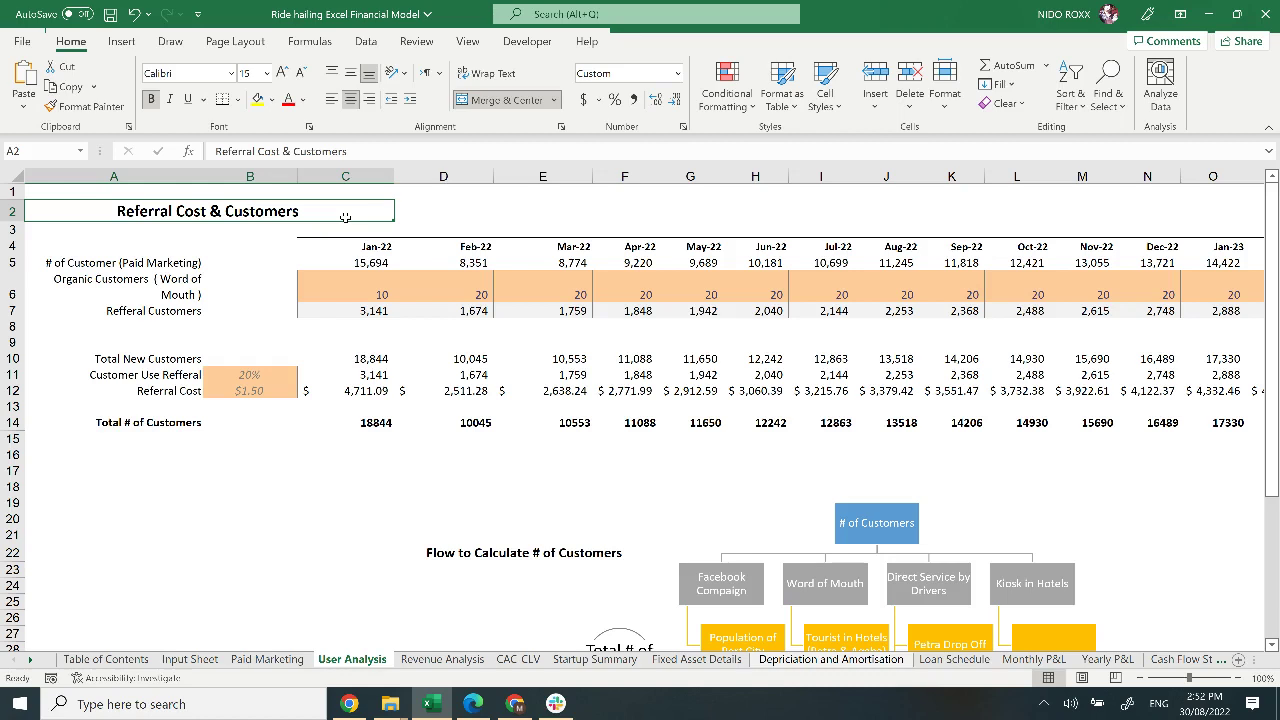
pyautogui.click(374, 280)
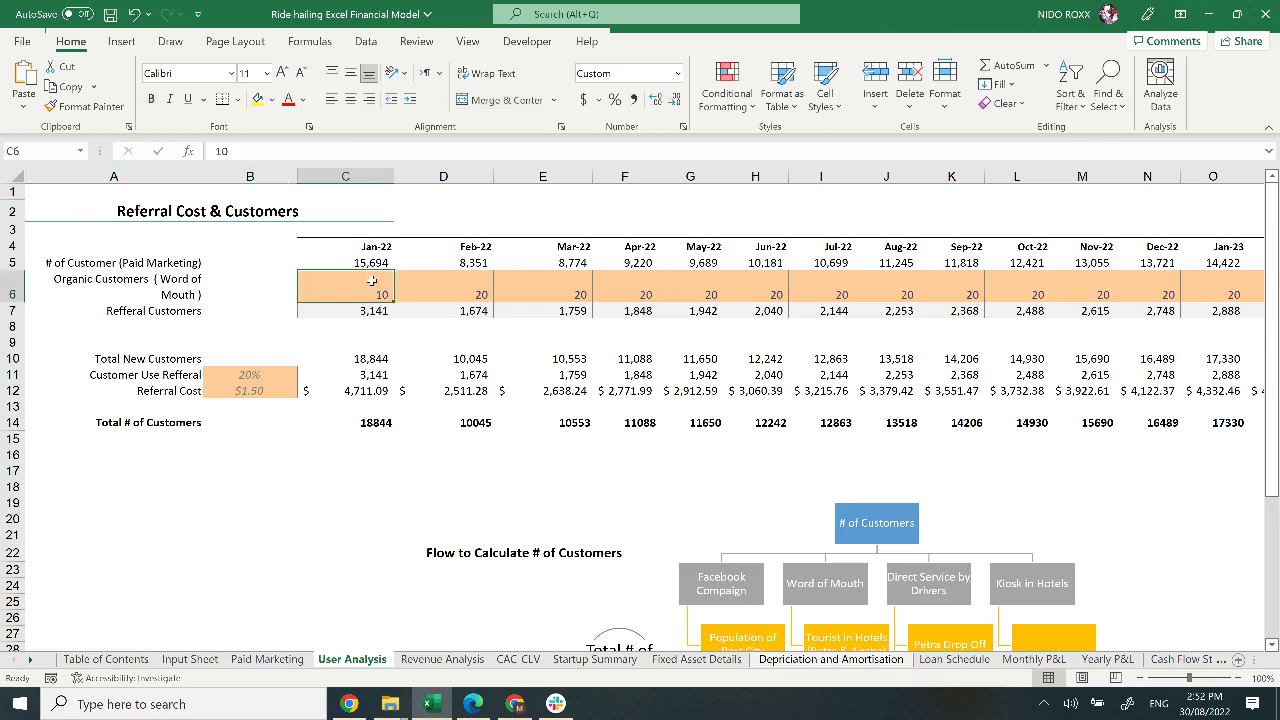
pyautogui.click(278, 374)
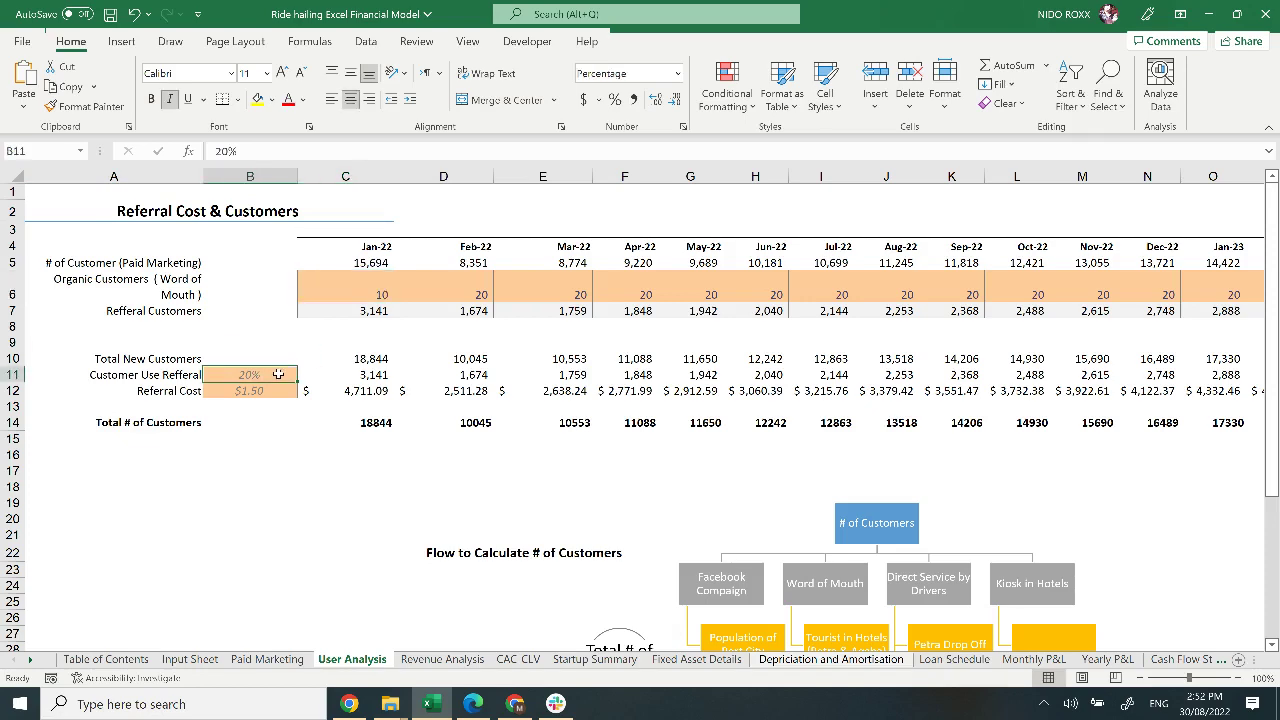
pyautogui.write('45%')
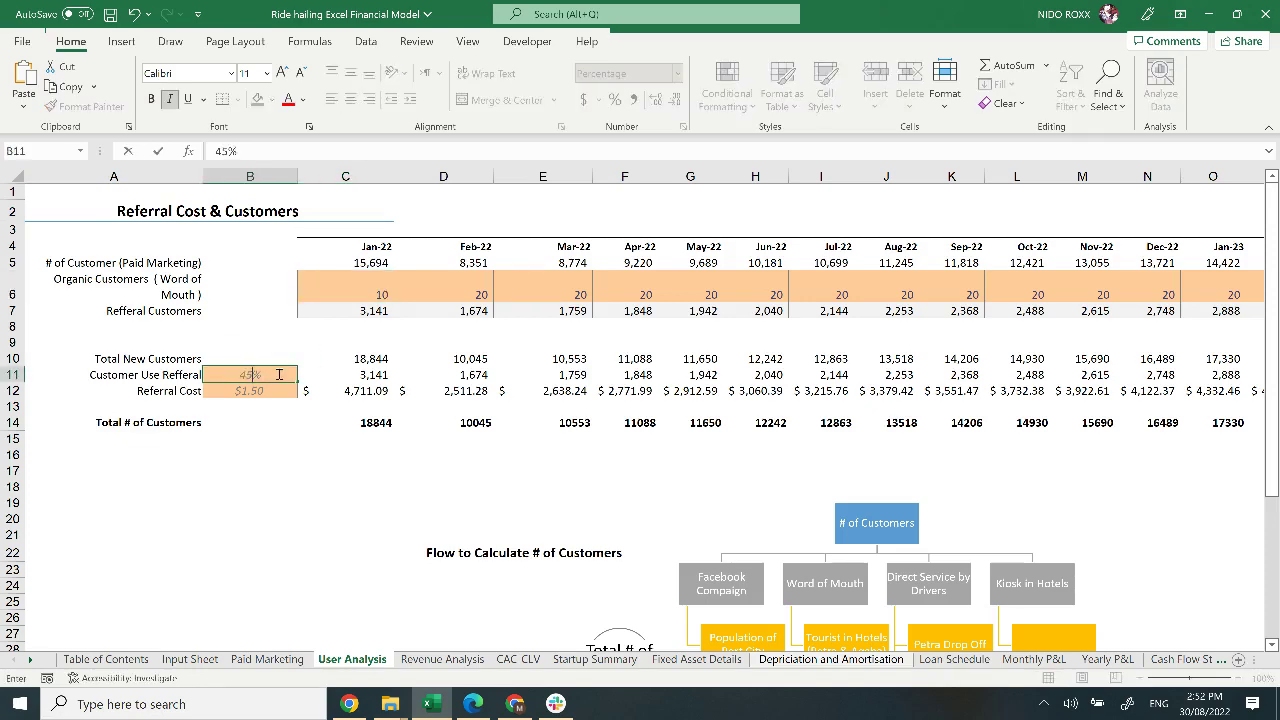
pyautogui.press('Return')
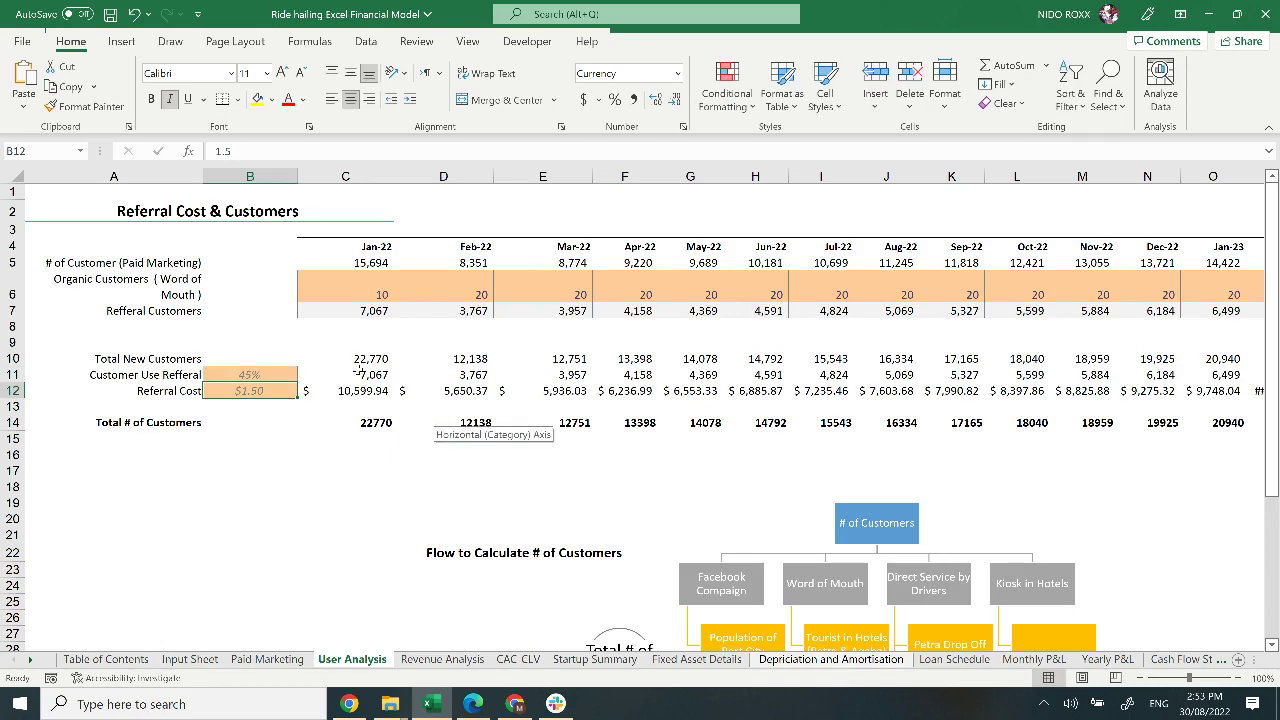
pyautogui.hotkey('ctrl', 'z')
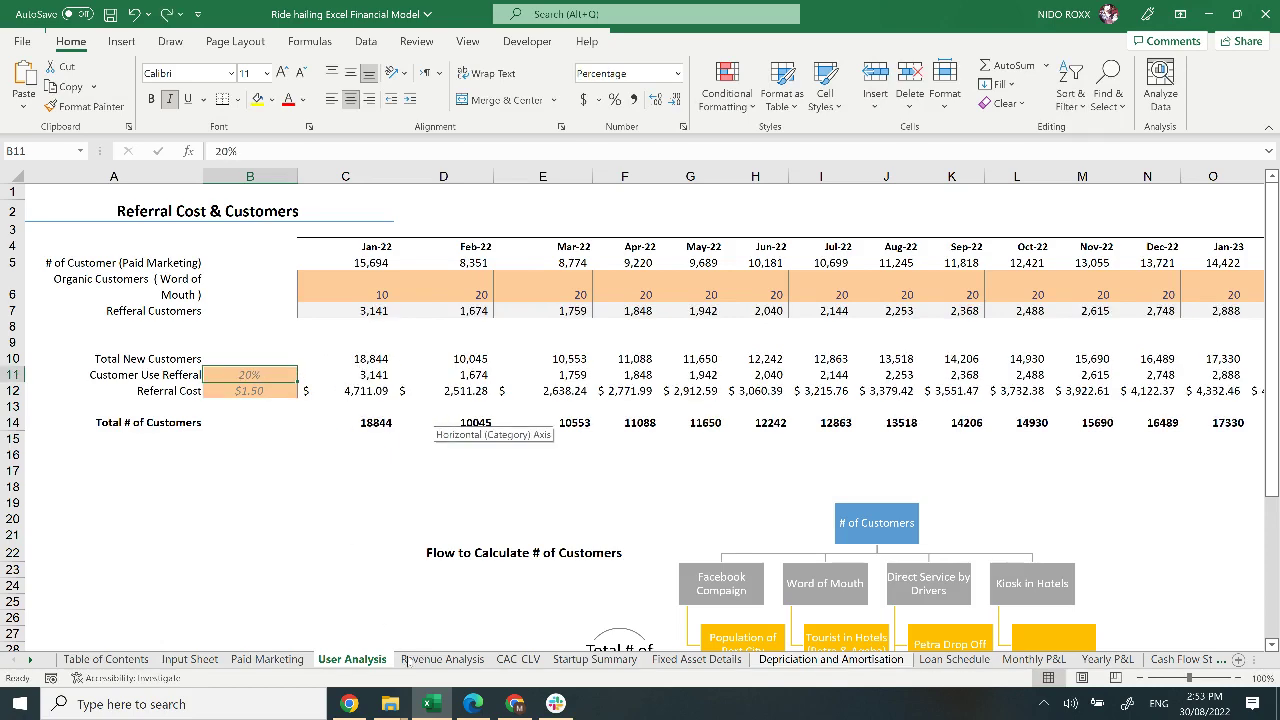
# - Show the Revenue Analysis sheet, scanning its revenue, fee and cost blocks before returning to the top
pyautogui.click(437, 662)
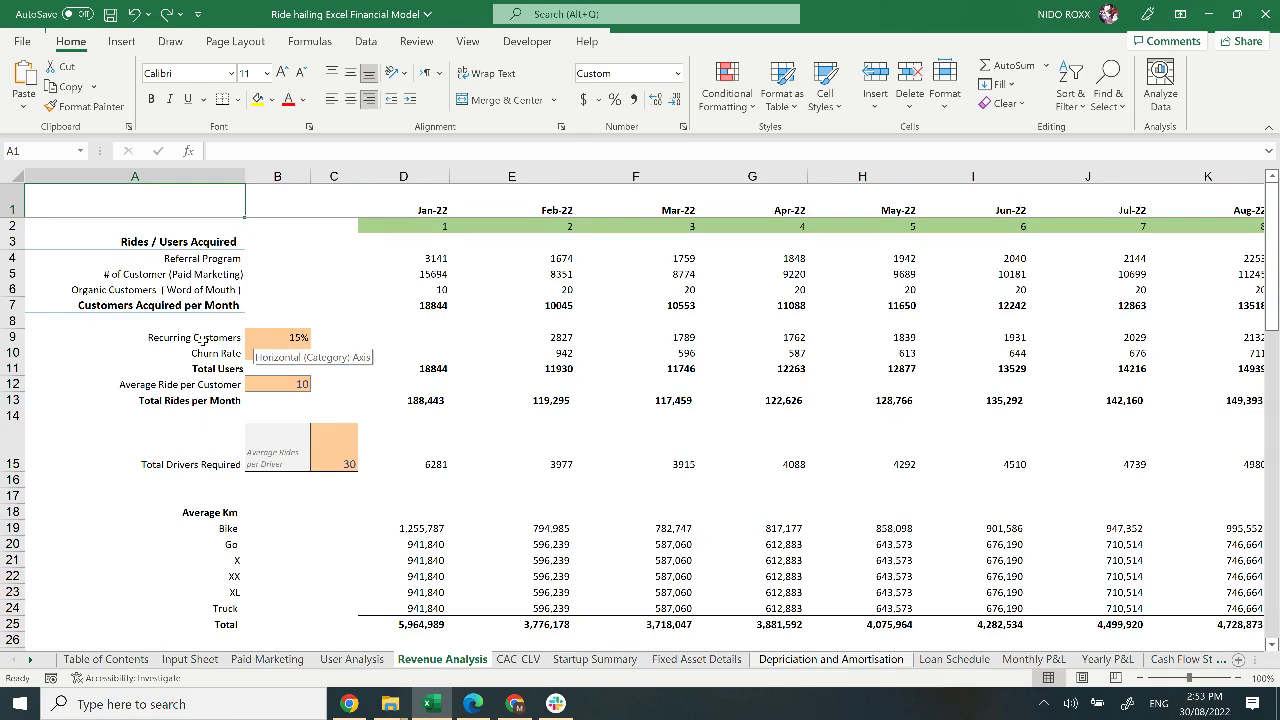
pyautogui.scroll(-3, 192, 400)
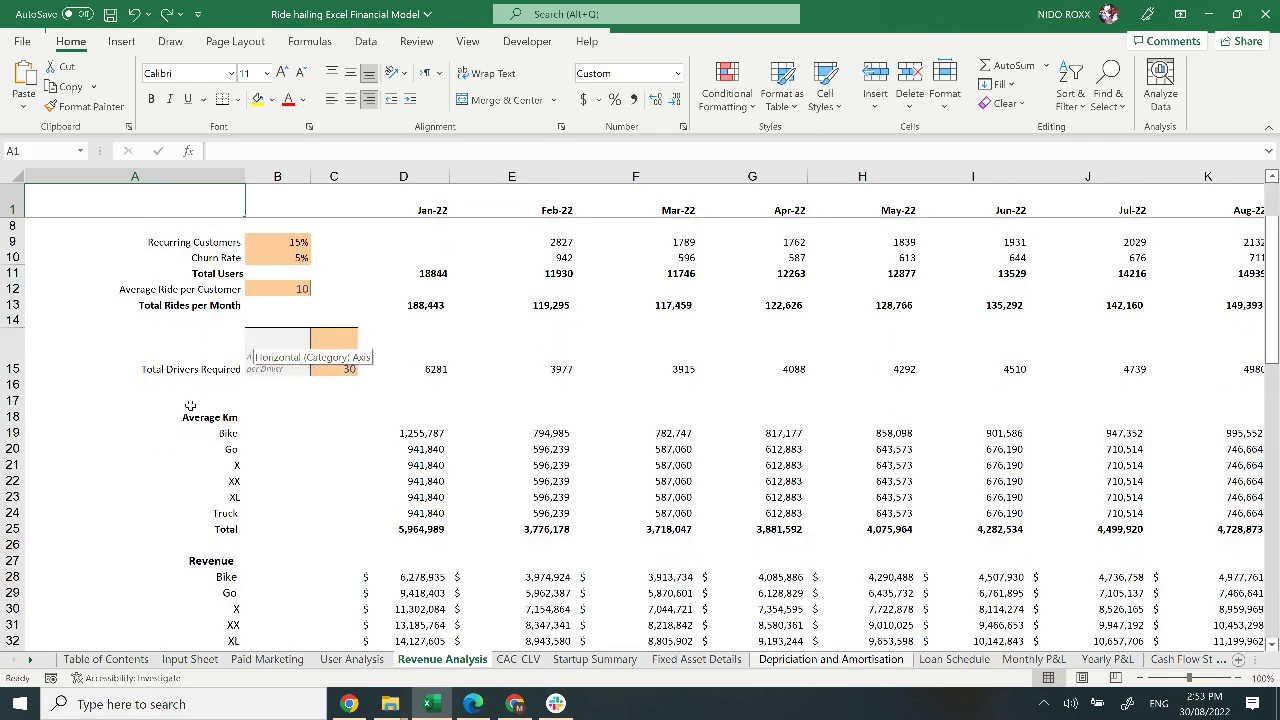
pyautogui.scroll(-2, 180, 455)
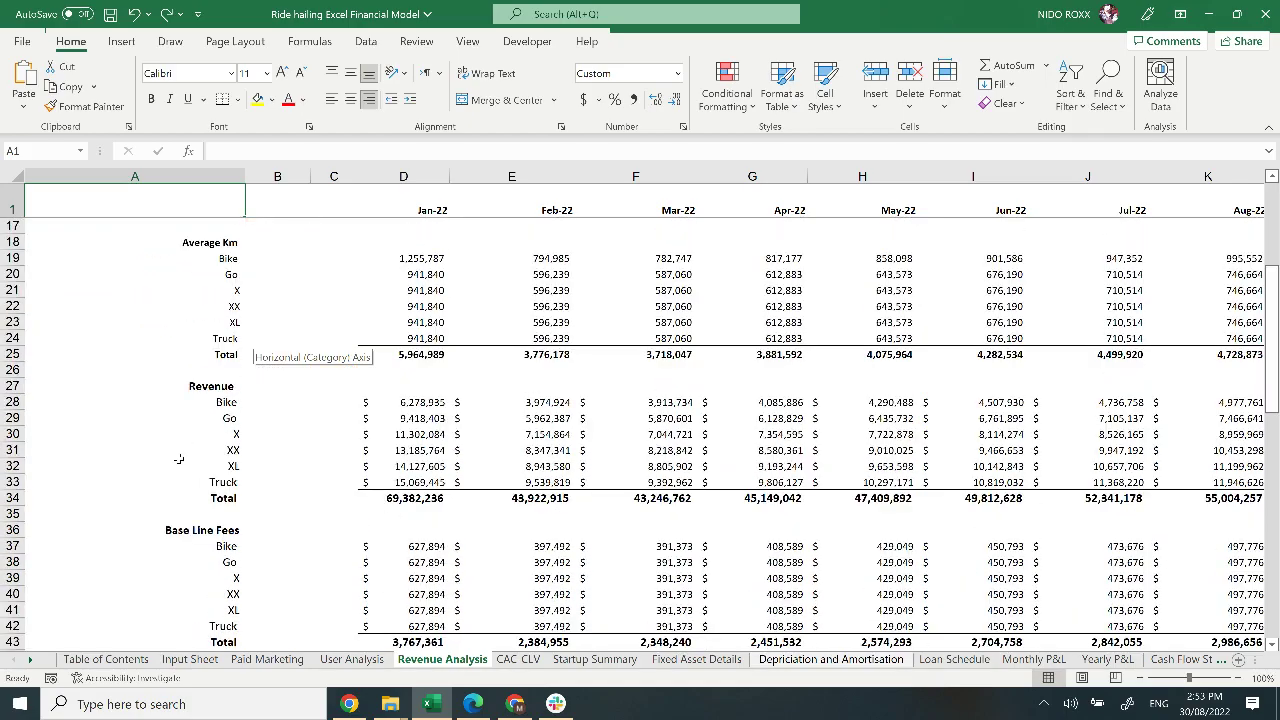
pyautogui.scroll(-2, 179, 459)
pyautogui.scroll(-1, 179, 459)
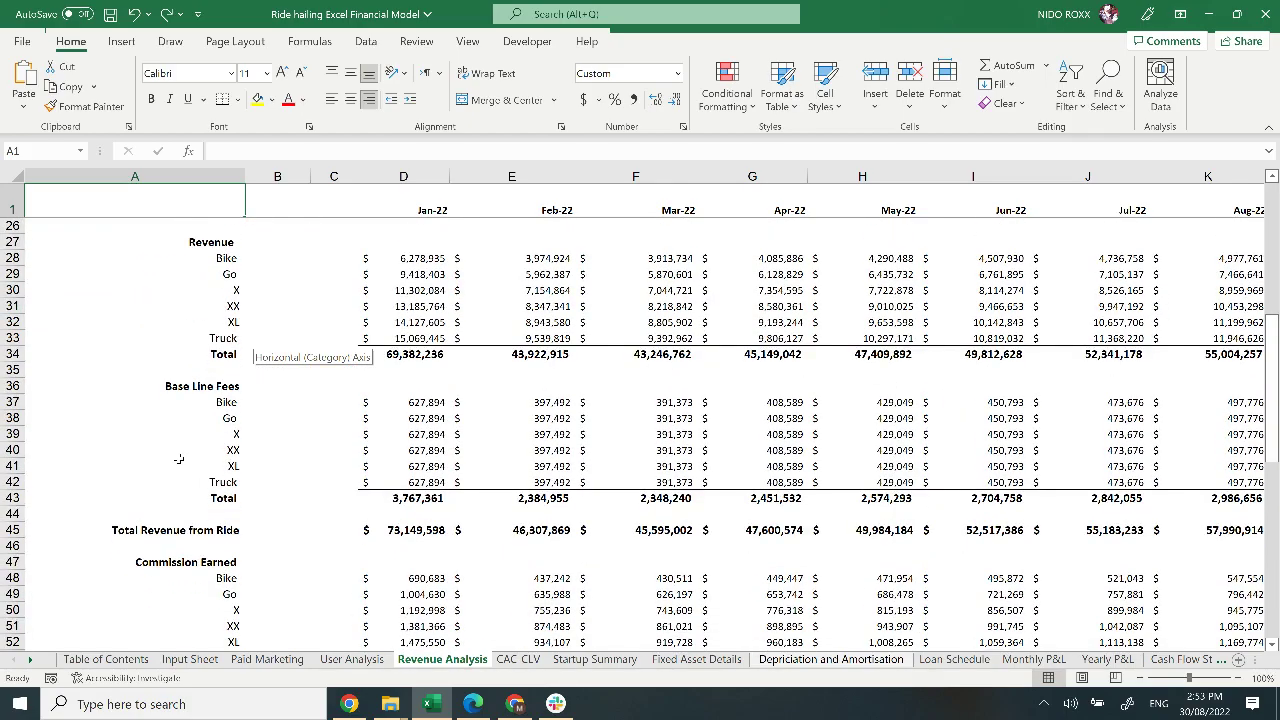
pyautogui.scroll(-4, 179, 459)
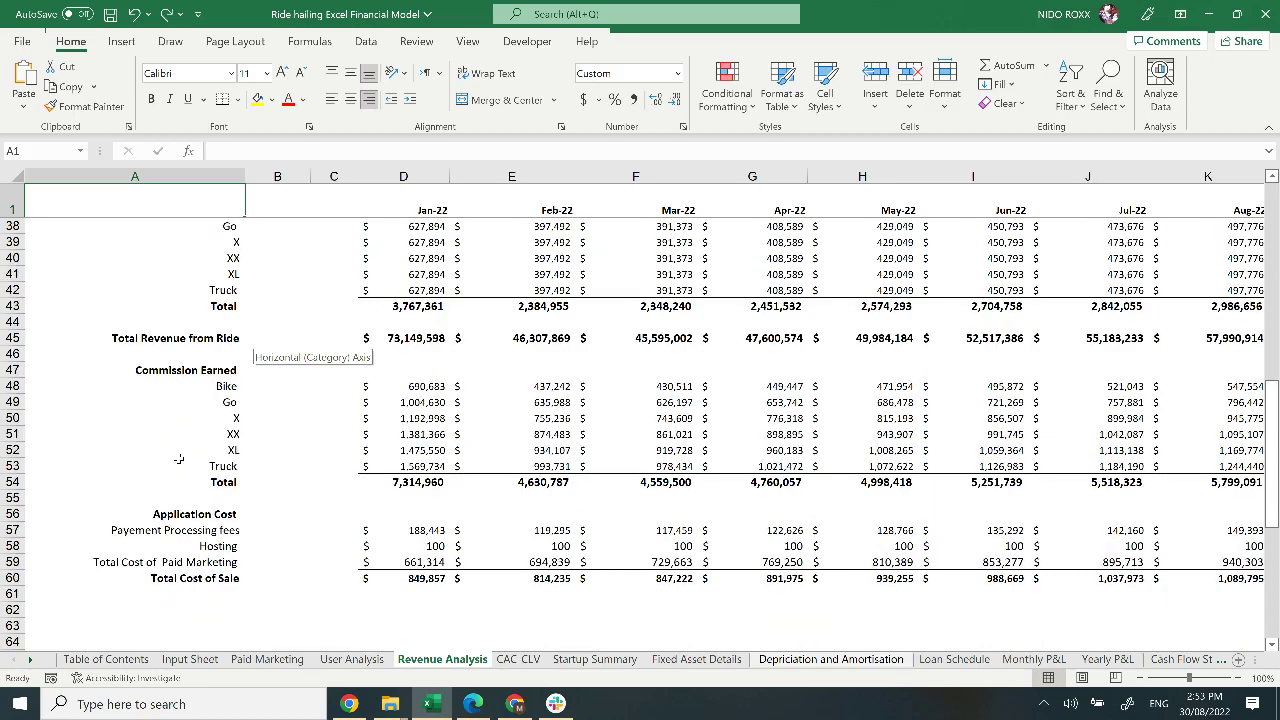
pyautogui.scroll(12, 179, 459)
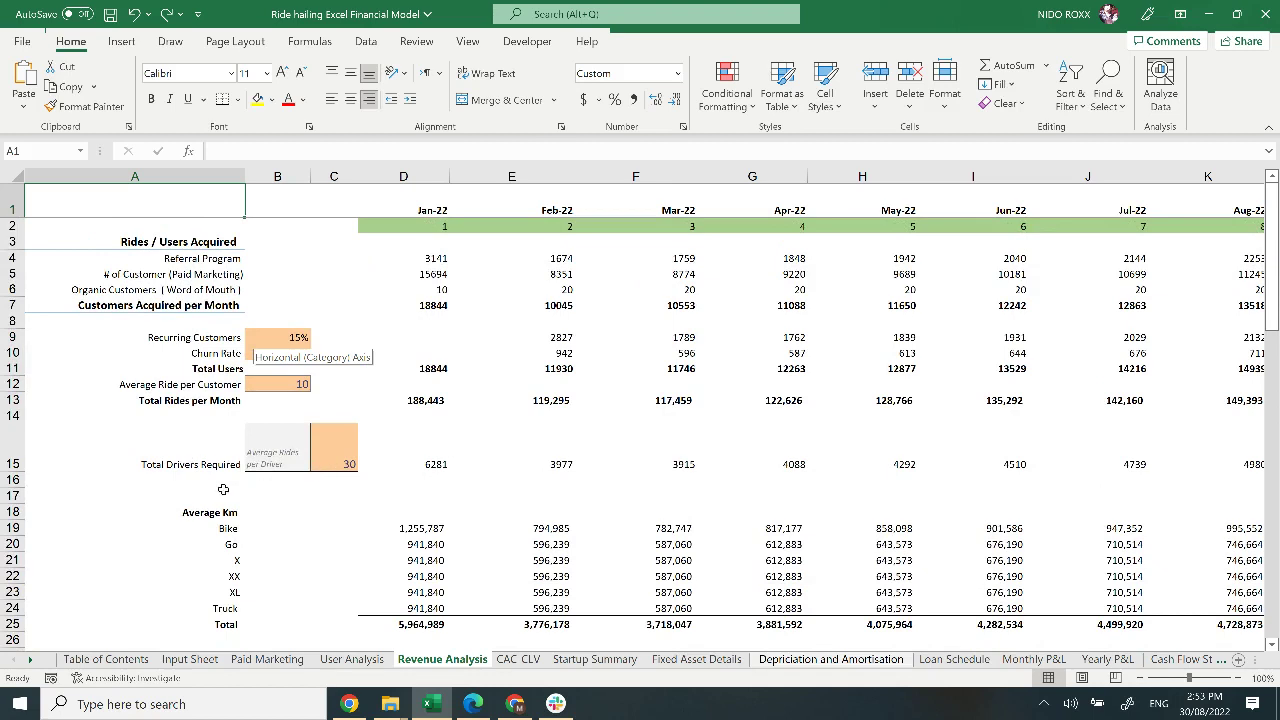
# - Set average rides per driver to 50 and check the recalculated Total Drivers Required
pyautogui.click(340, 468)
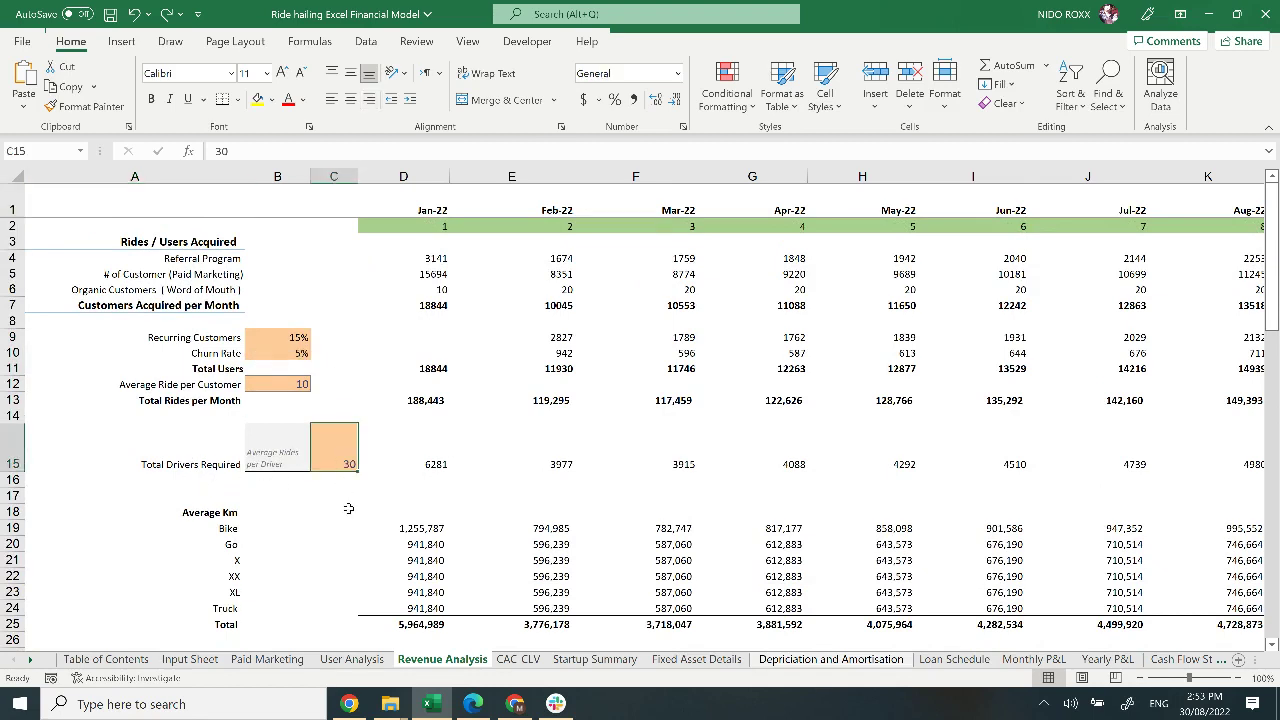
pyautogui.write('50')
pyautogui.press('Return')
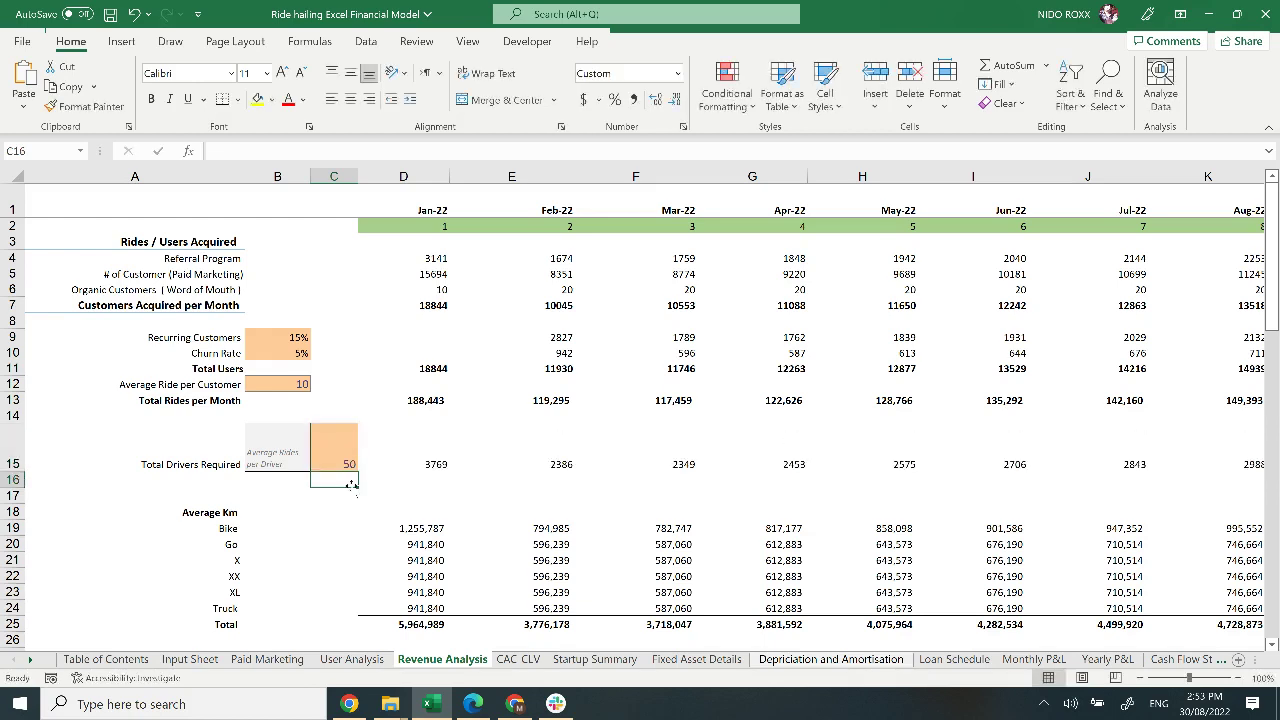
pyautogui.moveTo(400, 465); pyautogui.dragTo(770, 489)
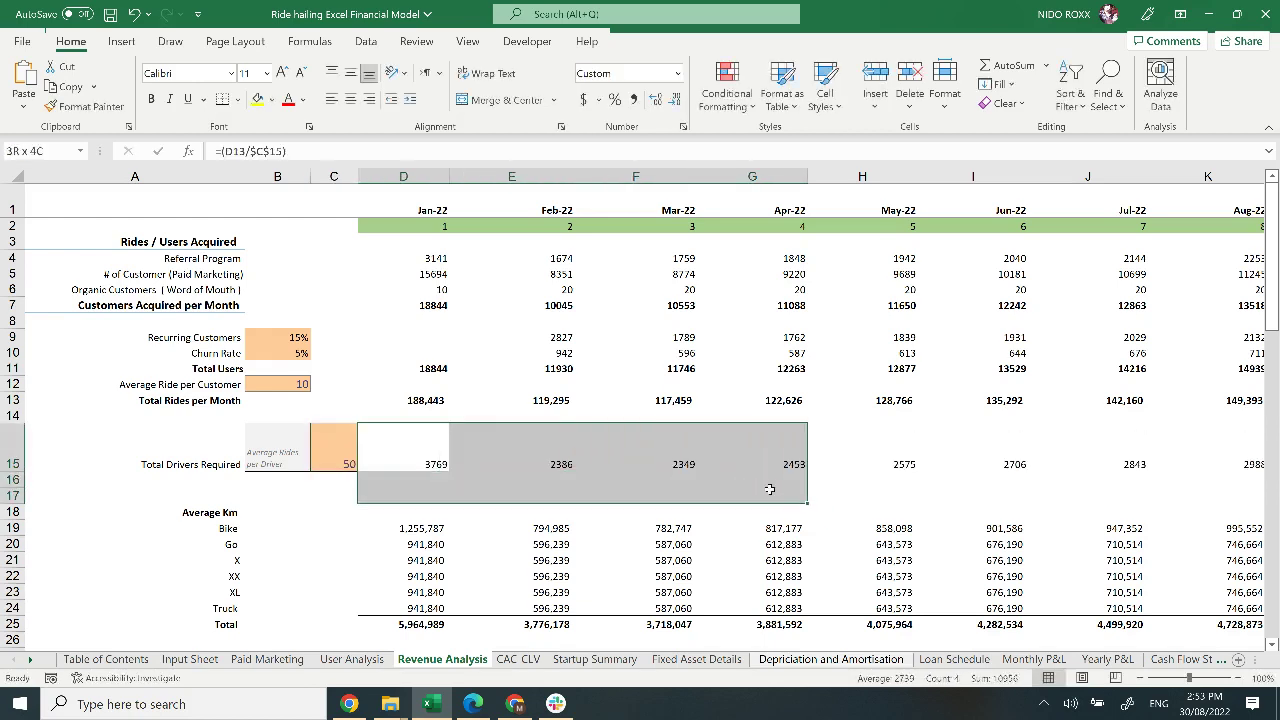
pyautogui.click(770, 489)
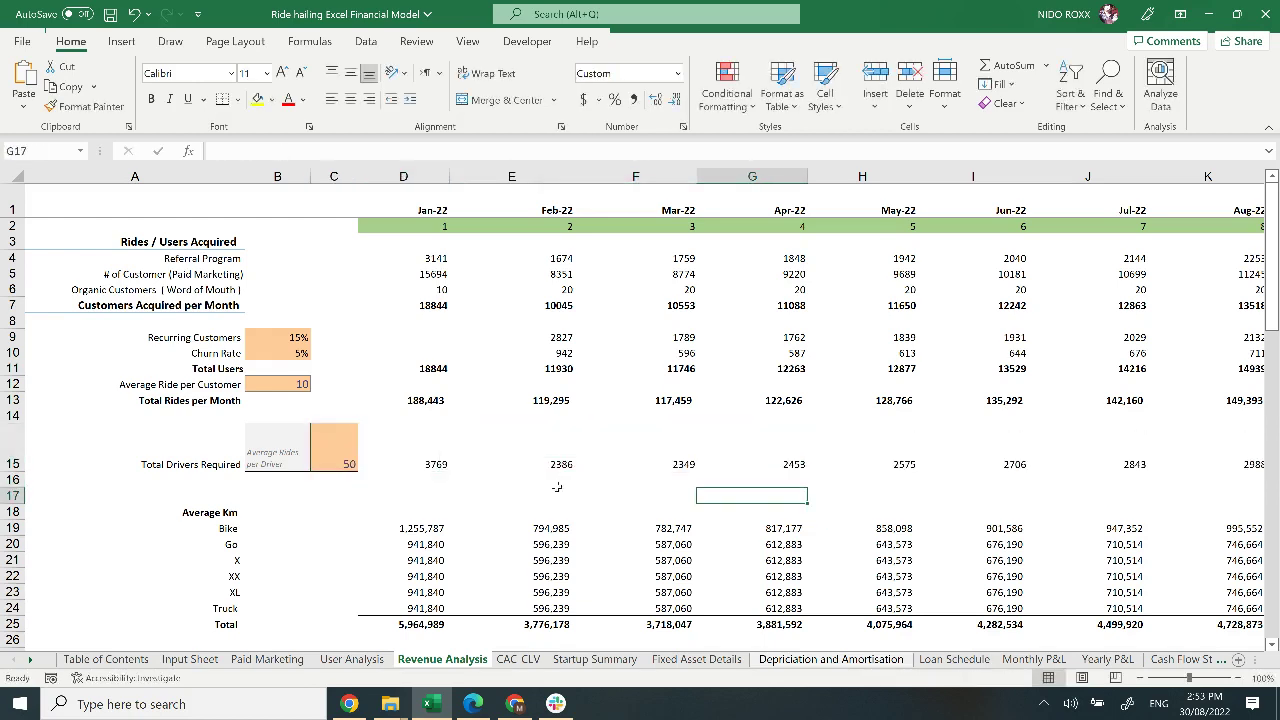
pyautogui.click(341, 455)
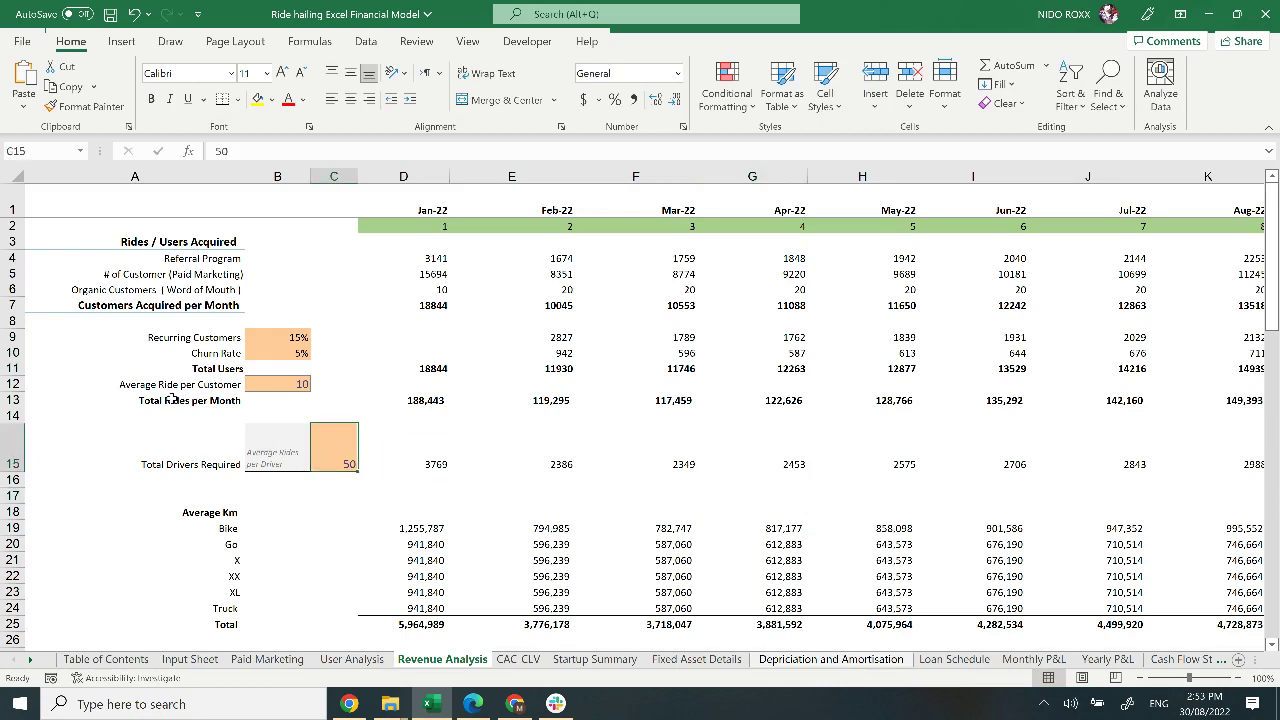
# - Set average rides per customer to 20 and the churn rate to 8%
pyautogui.click(297, 390)
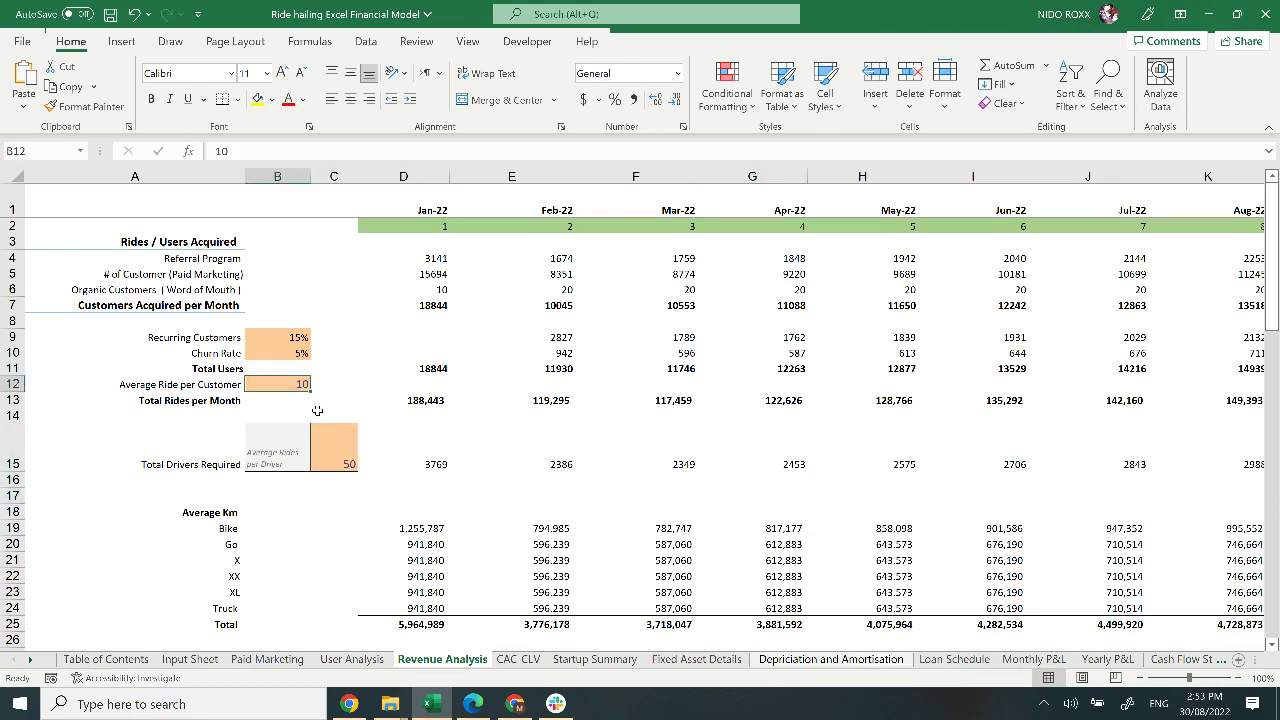
pyautogui.write('20')
pyautogui.press('Return')
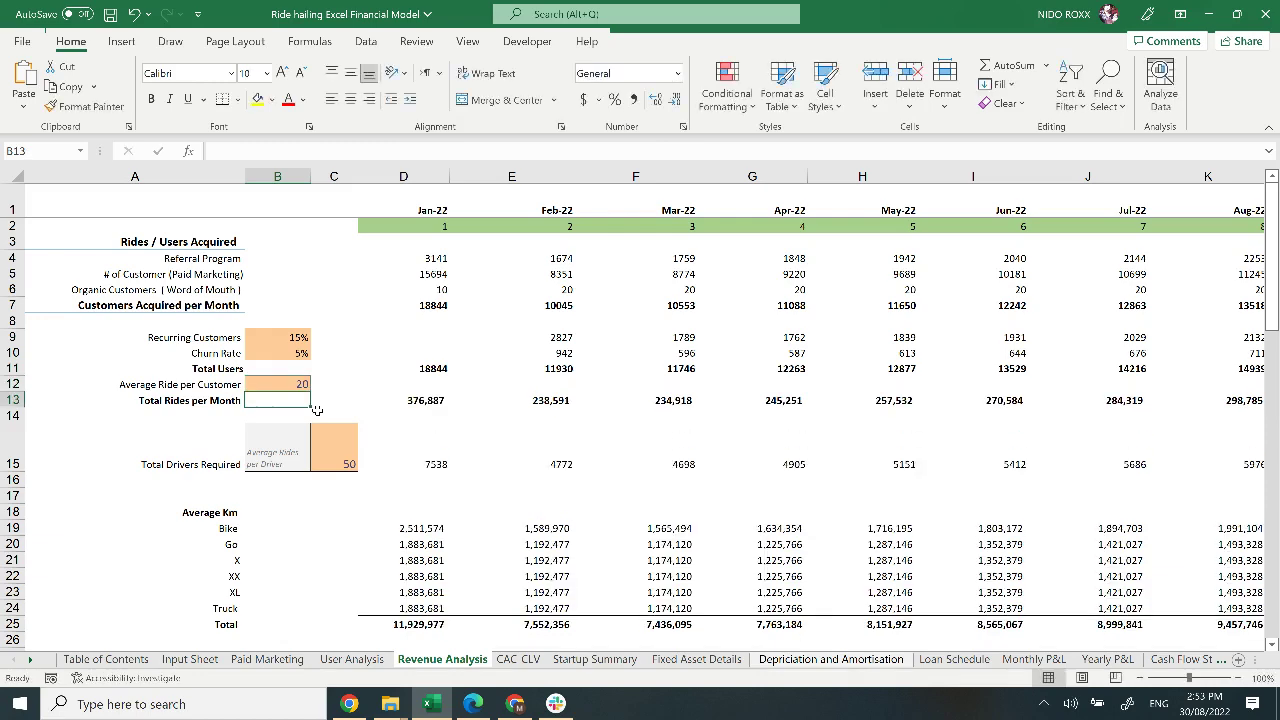
pyautogui.click(296, 358)
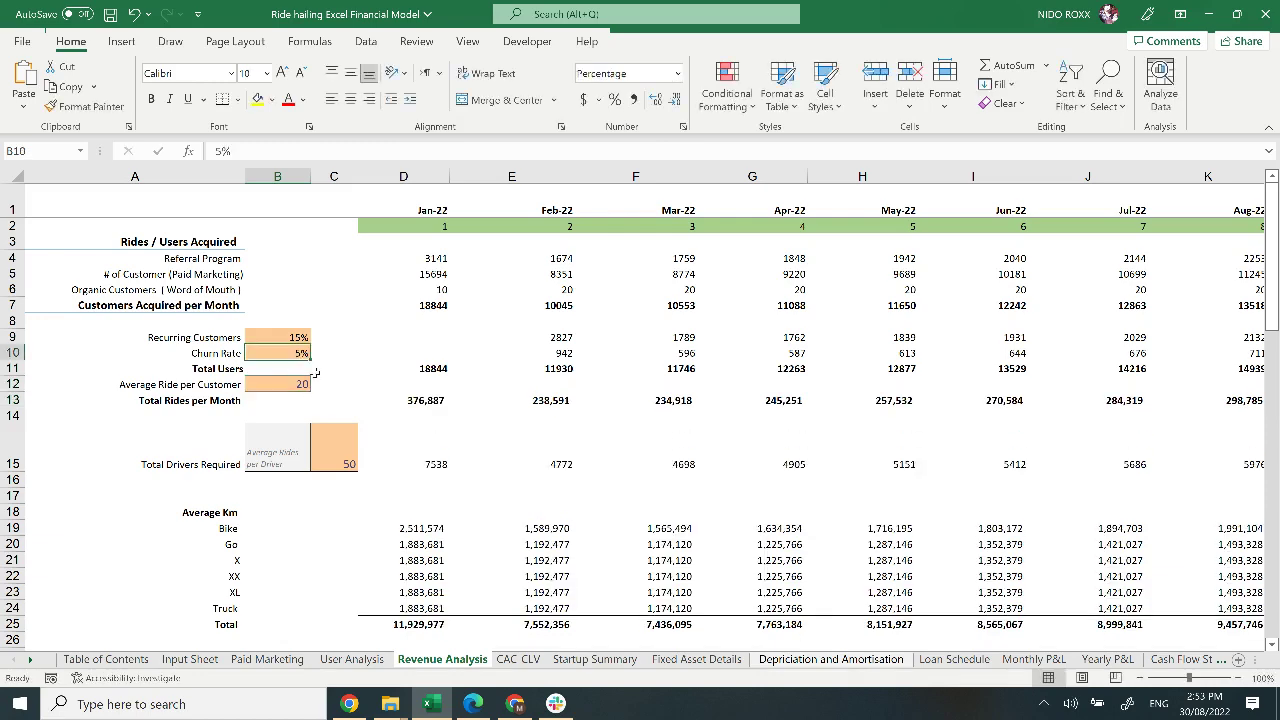
pyautogui.write('8')
pyautogui.press('Return')
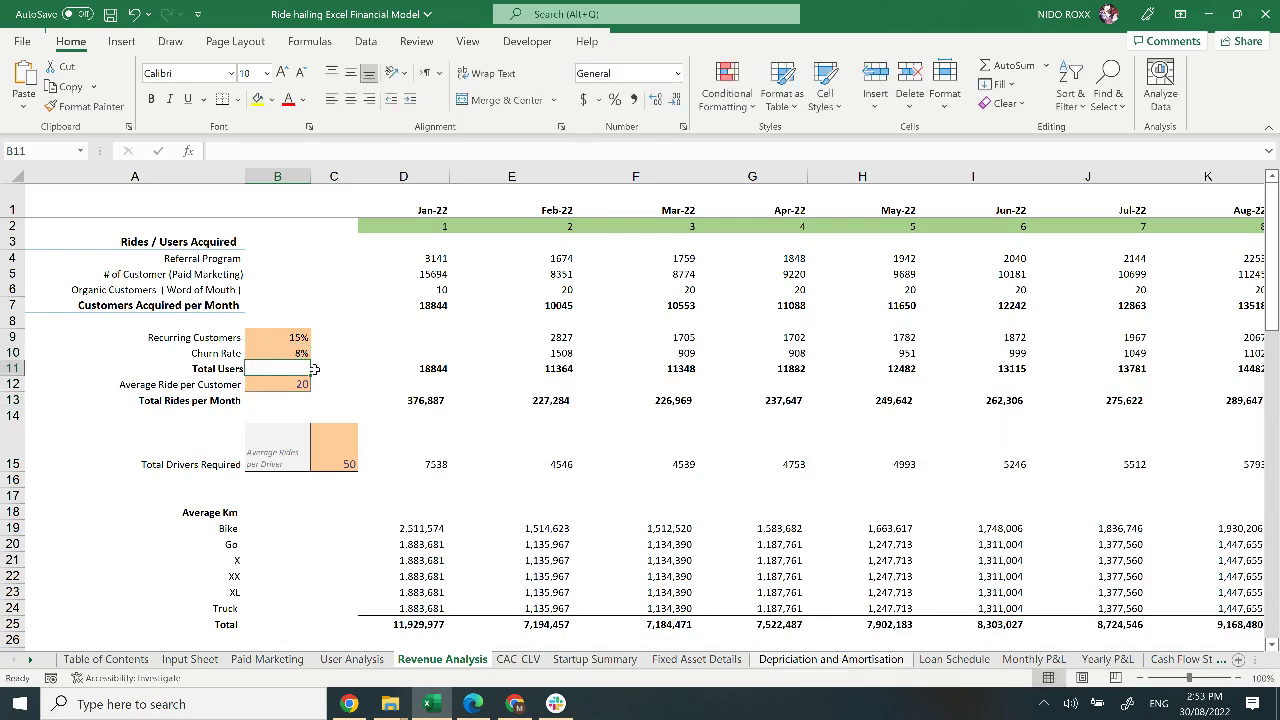
# - Set the recurring customers percentage to 20%
pyautogui.click(297, 339)
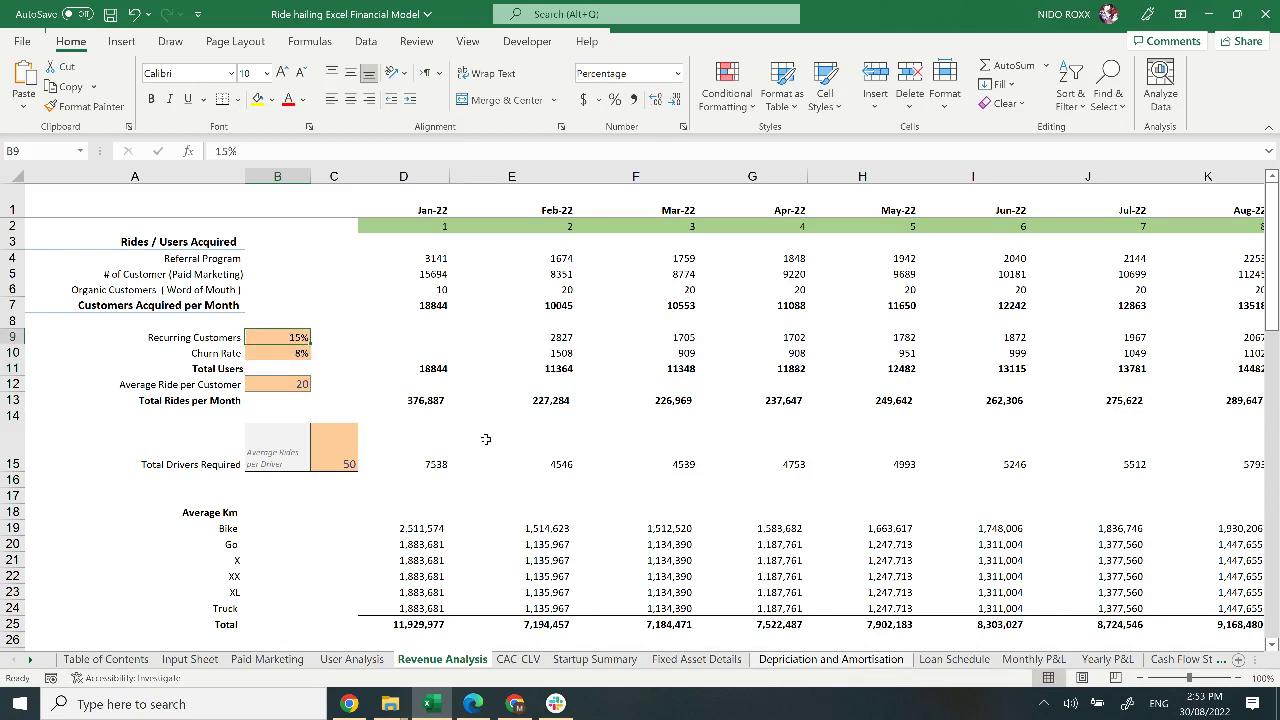
pyautogui.write('20')
pyautogui.press('Return')
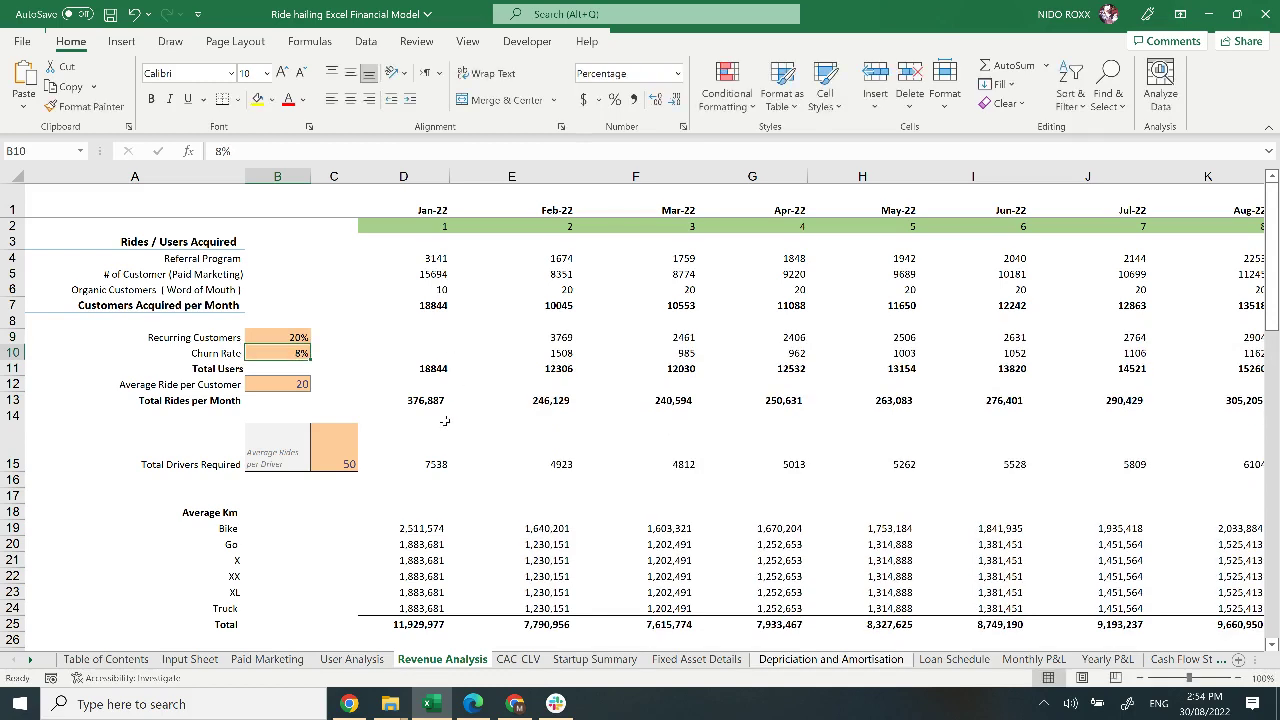
pyautogui.moveTo(286, 338); pyautogui.dragTo(286, 353)
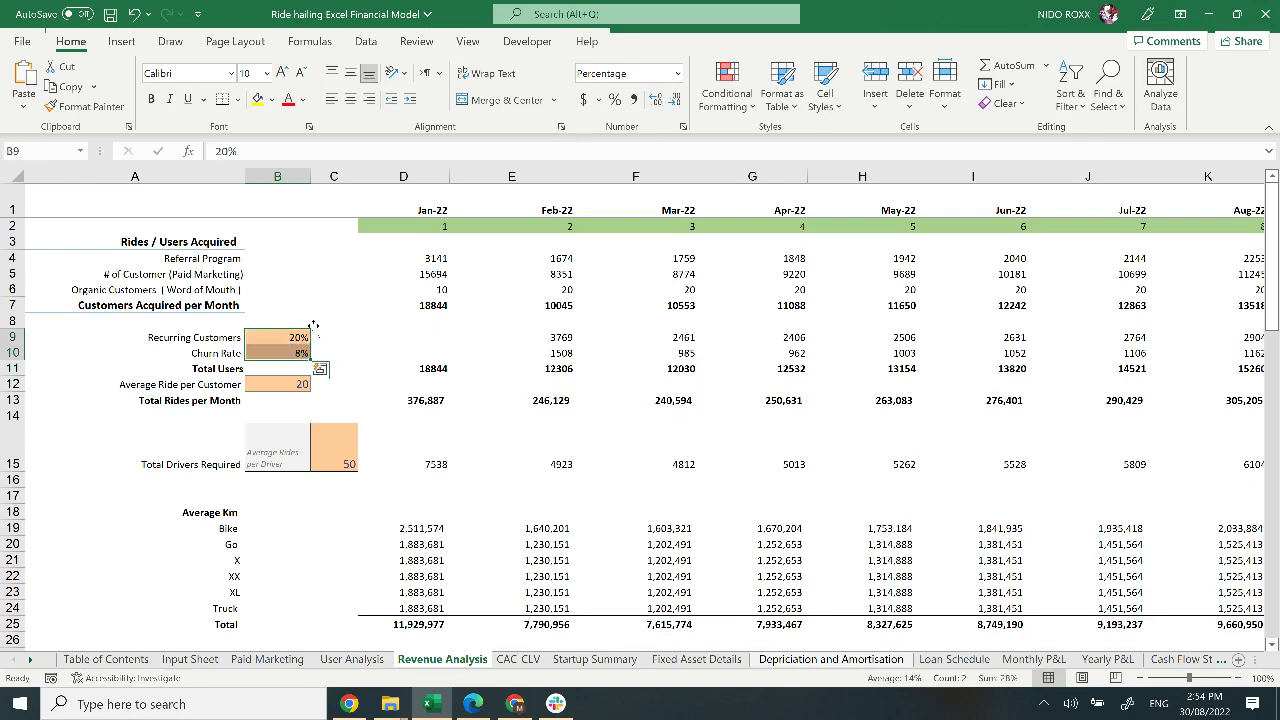
pyautogui.click(314, 322)
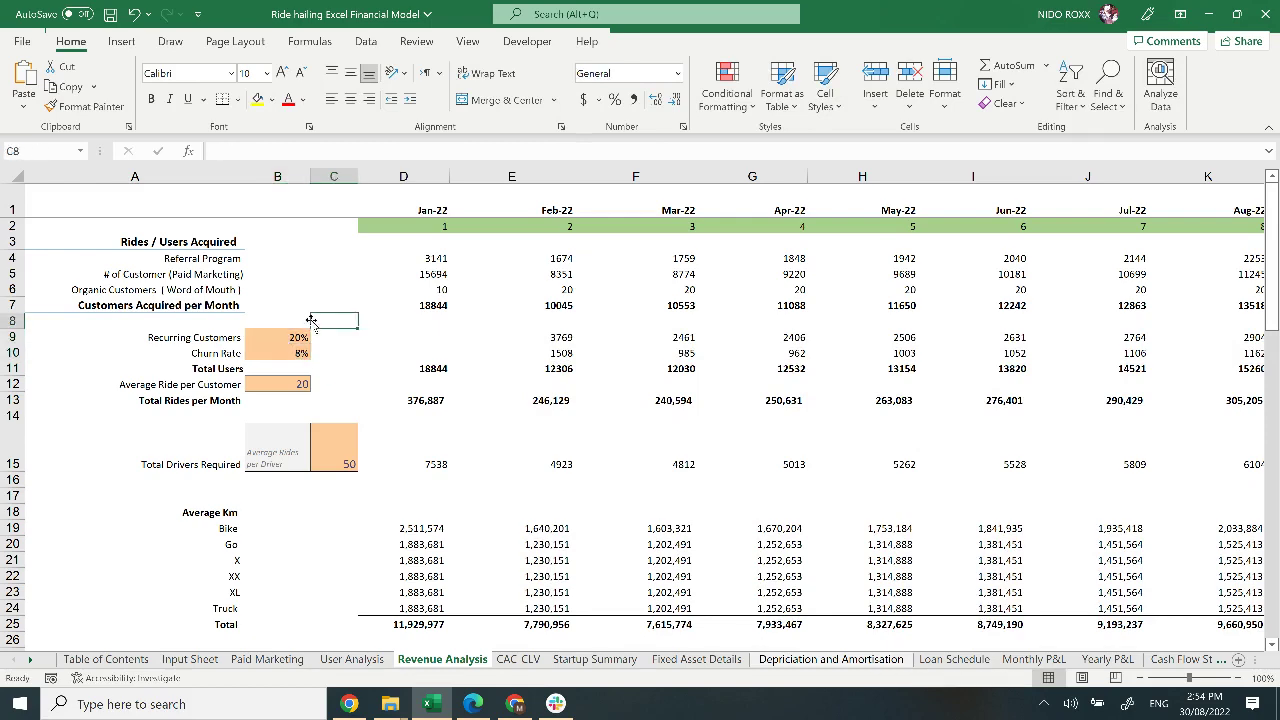
# - Show the CAC-CLV sheet and review it down to the net operating income rows
pyautogui.click(529, 660)
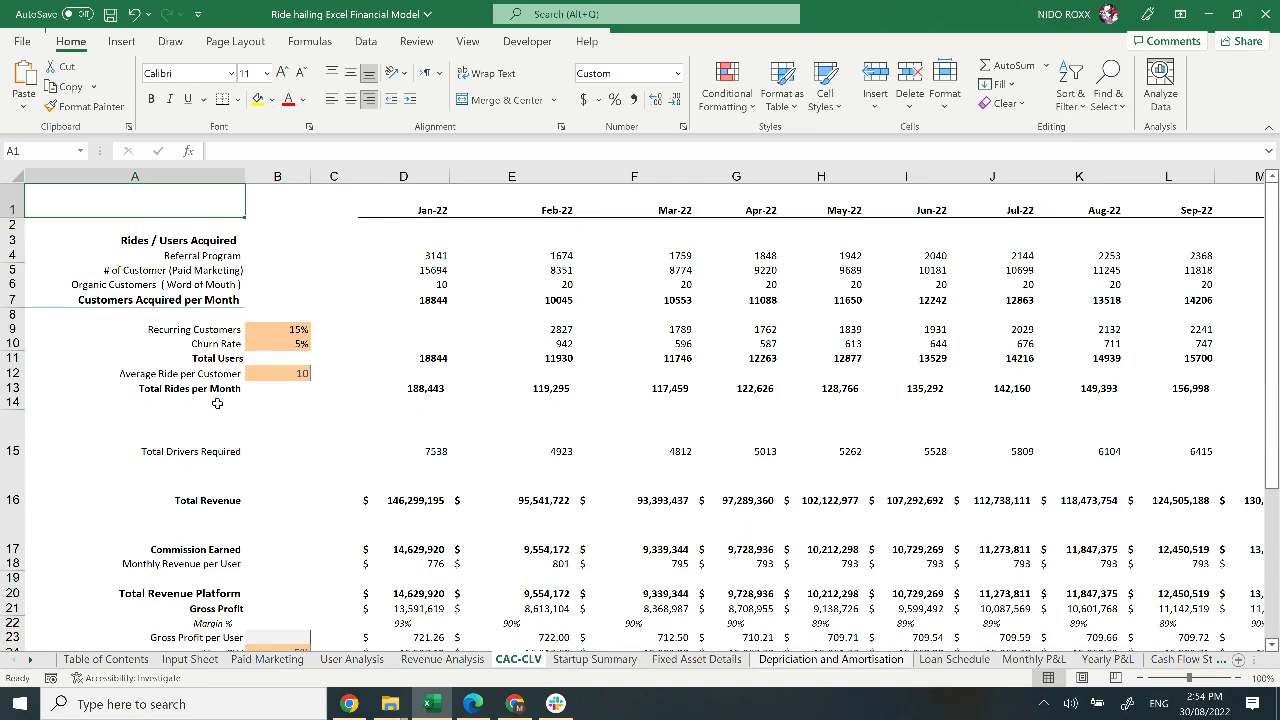
pyautogui.scroll(-2, 224, 459)
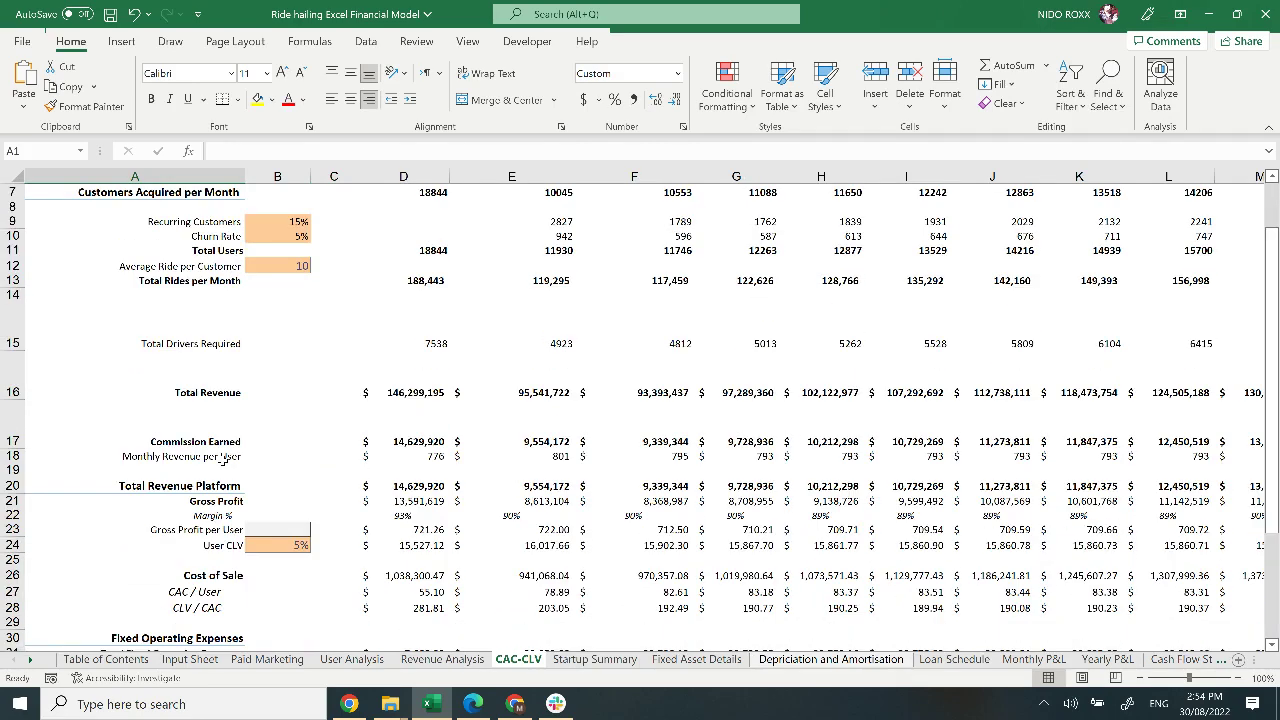
pyautogui.scroll(-3, 224, 459)
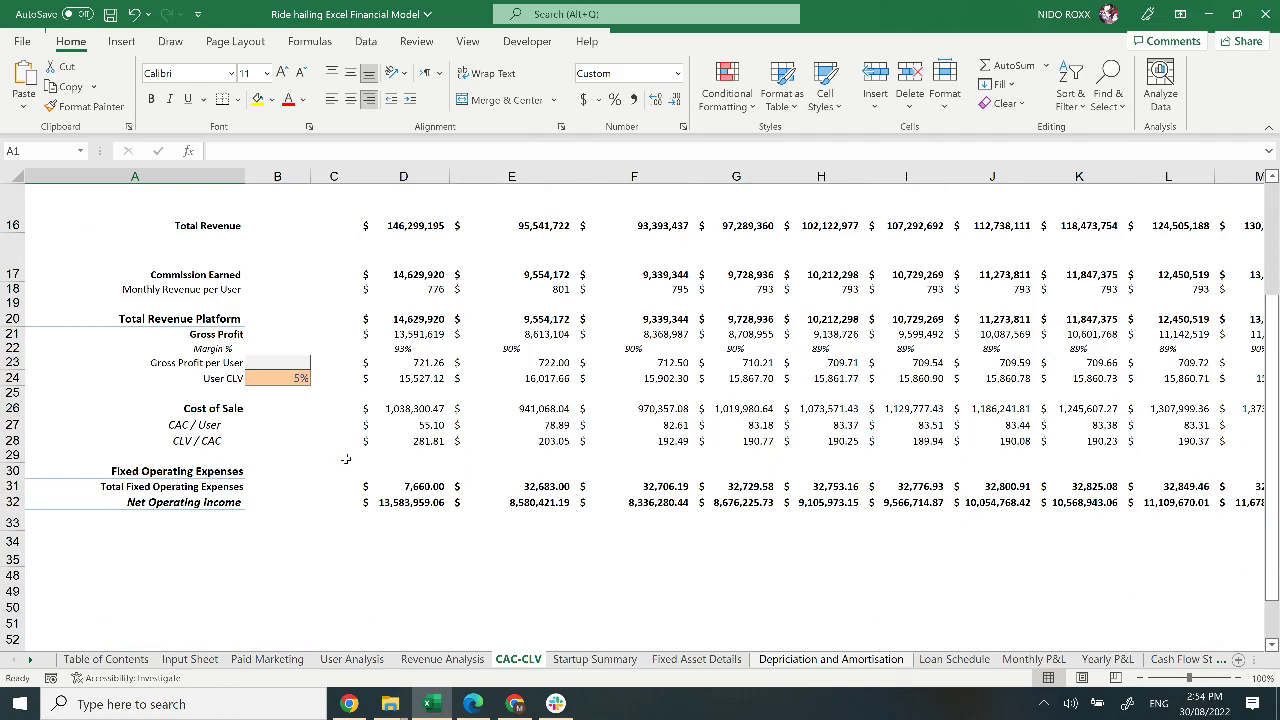
pyautogui.scroll(5, 346, 459)
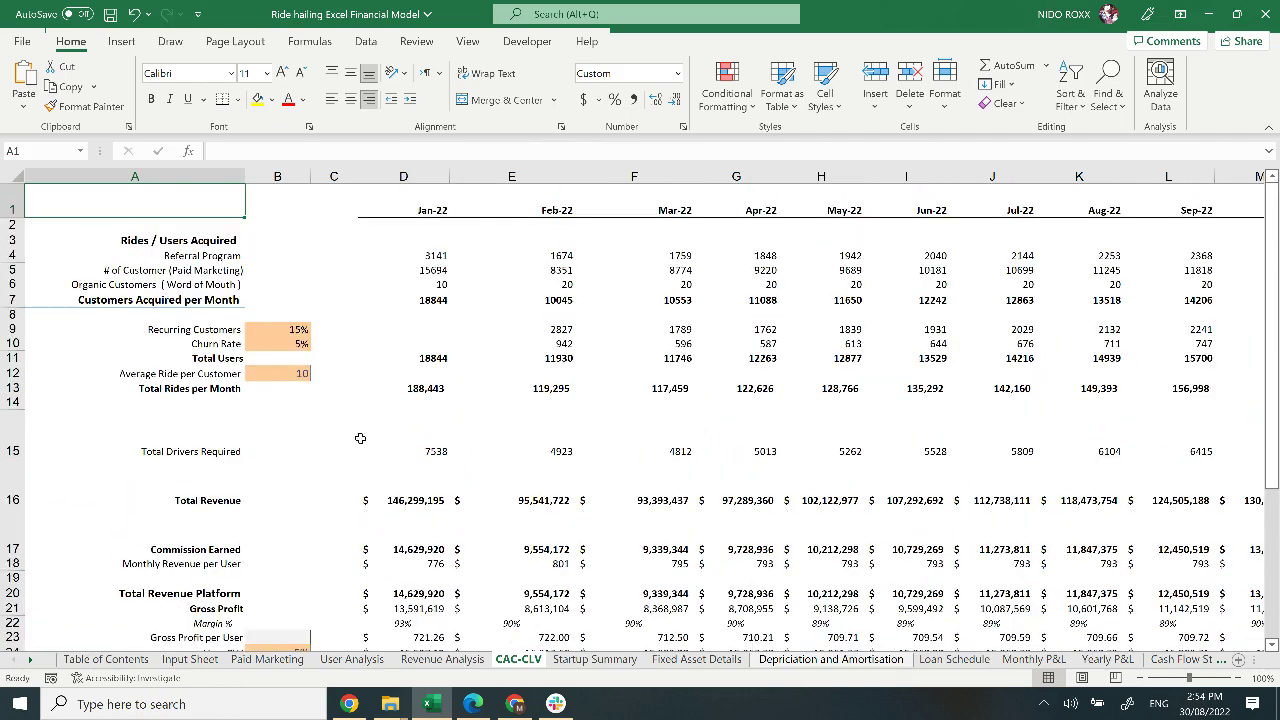
pyautogui.click(290, 333)
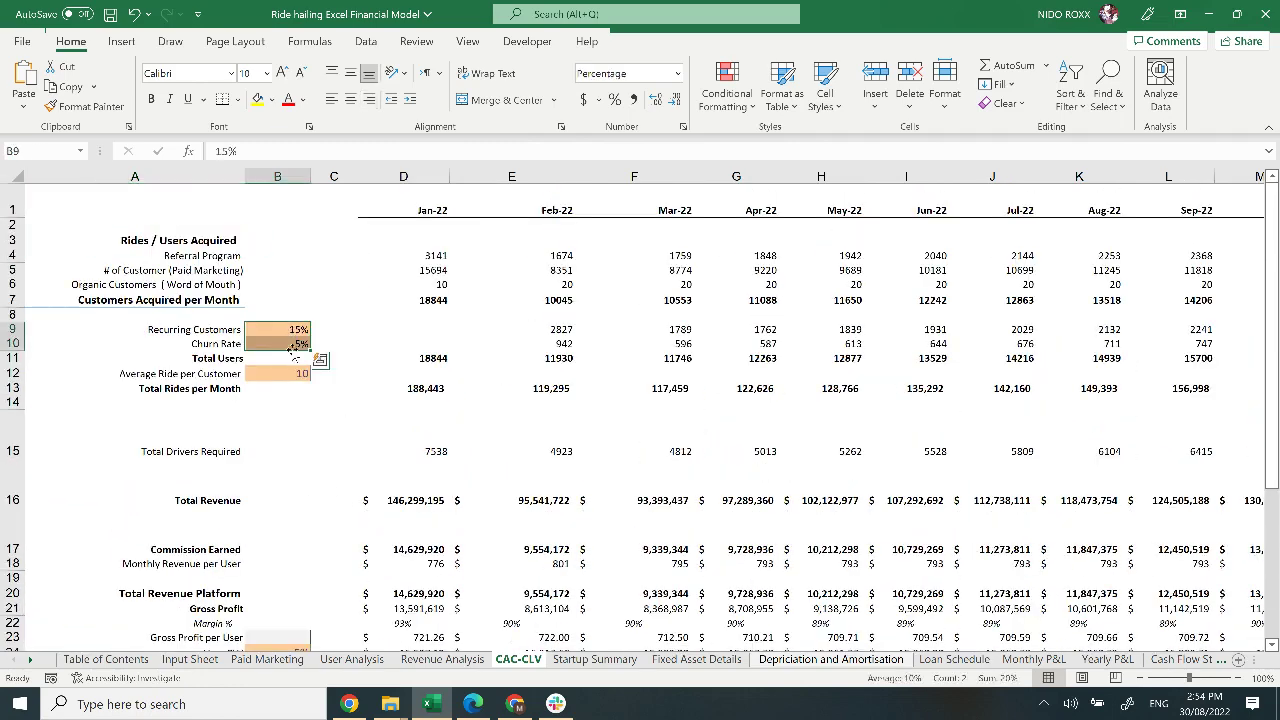
pyautogui.click(210, 243)
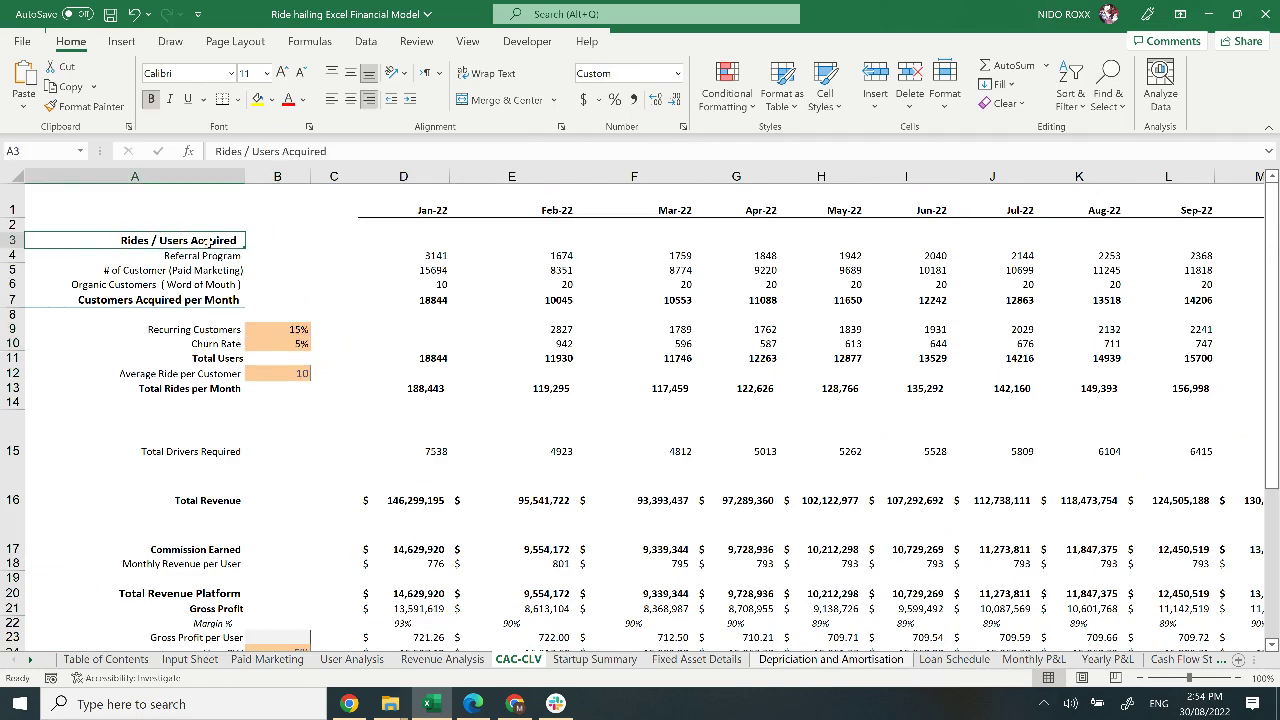
# - On the Startup Summary sheet, review the TOTAL FUNDING and TOTAL EXPENSES lines
pyautogui.click(599, 663)
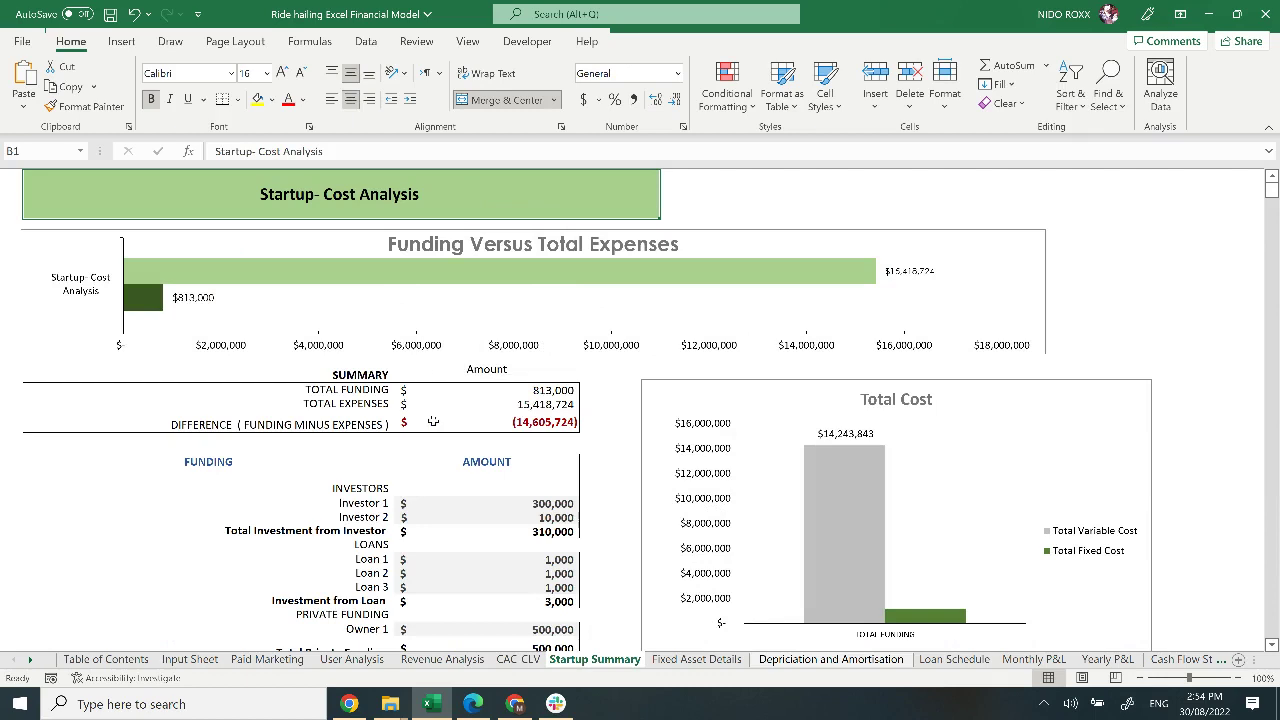
pyautogui.click(349, 390)
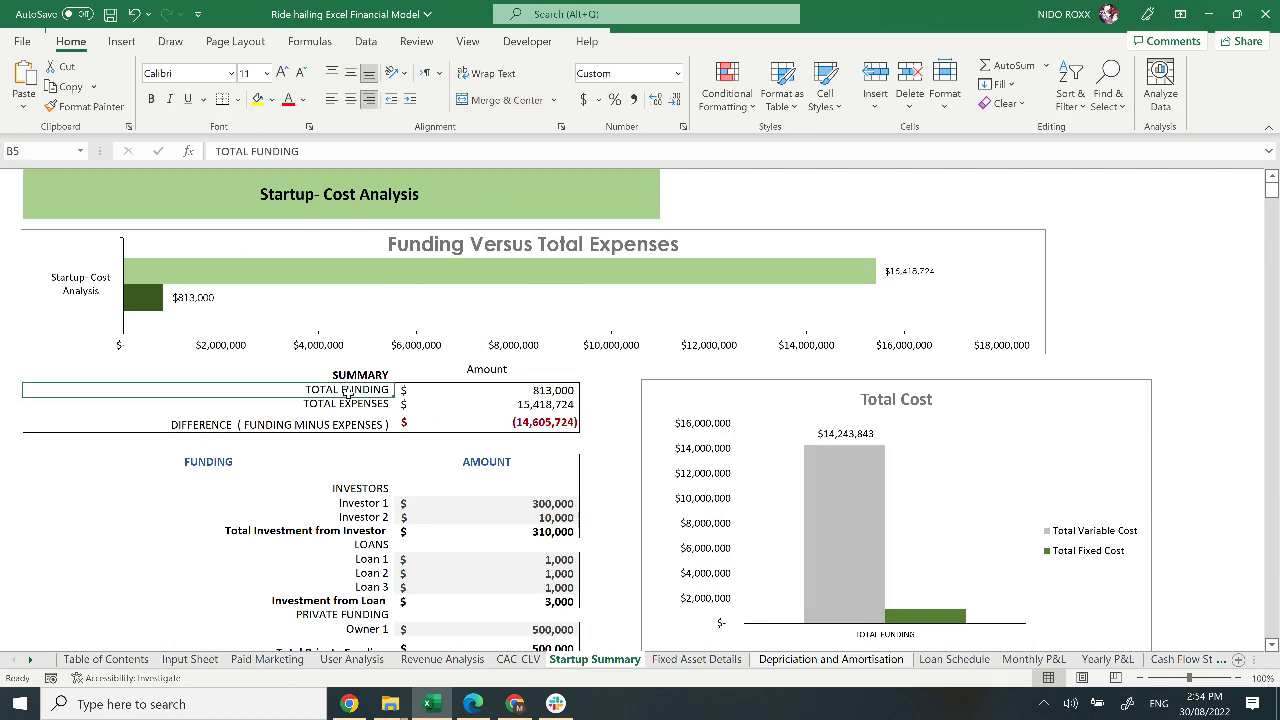
pyautogui.click(350, 405)
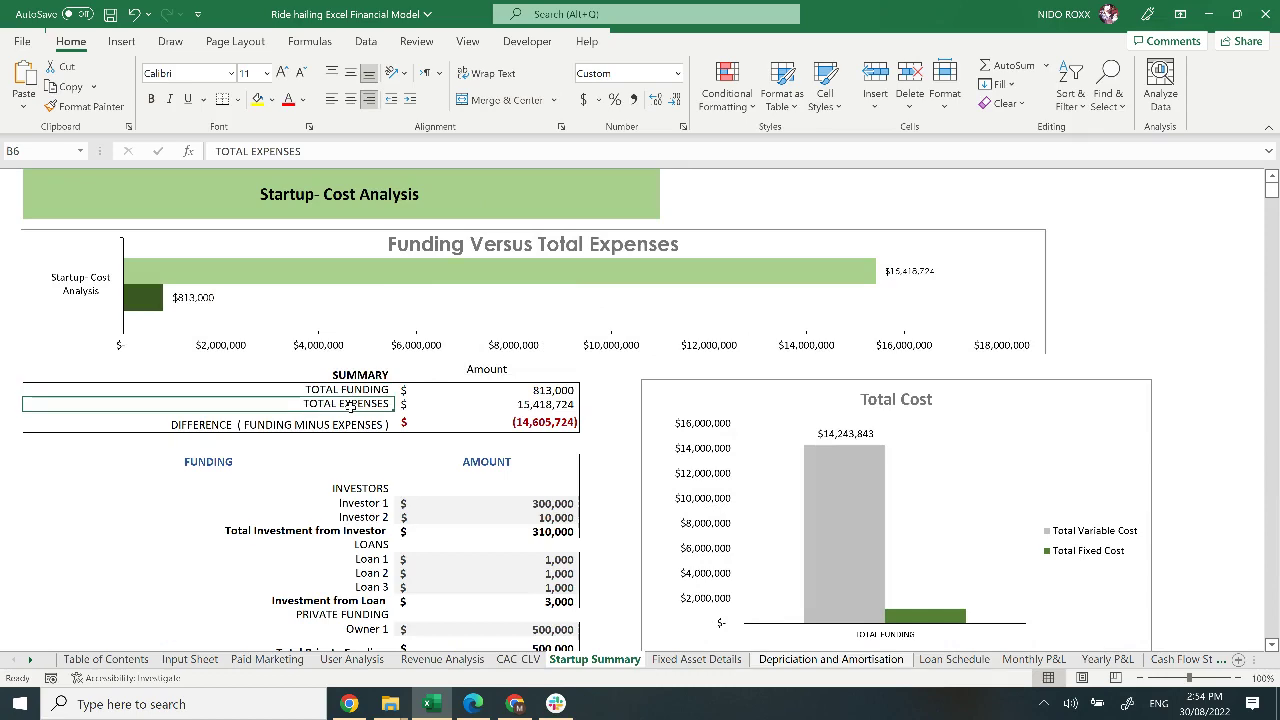
pyautogui.click(605, 390)
pyautogui.scroll(-5, 604, 415)
pyautogui.scroll(1, 604, 415)
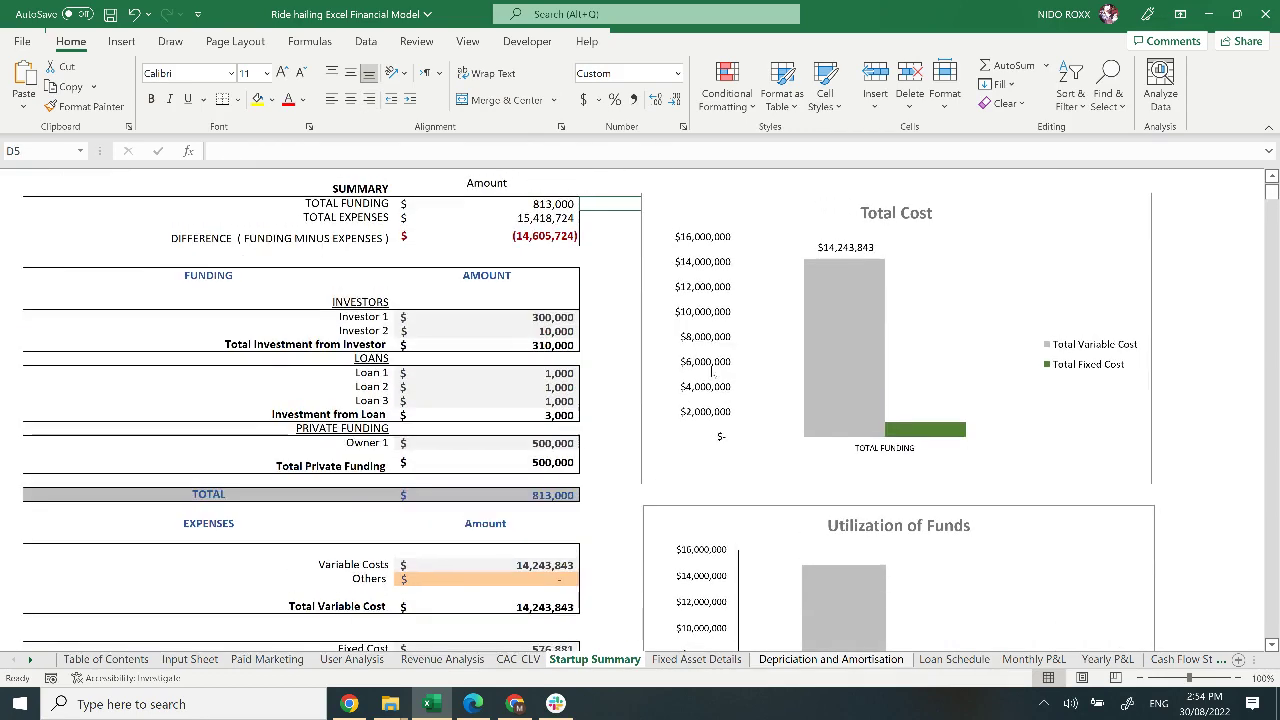
# - Inspect the Total Cost and Utilization of Funds charts, then go to Fixed Asset Details
pyautogui.click(763, 262)
pyautogui.click(739, 515)
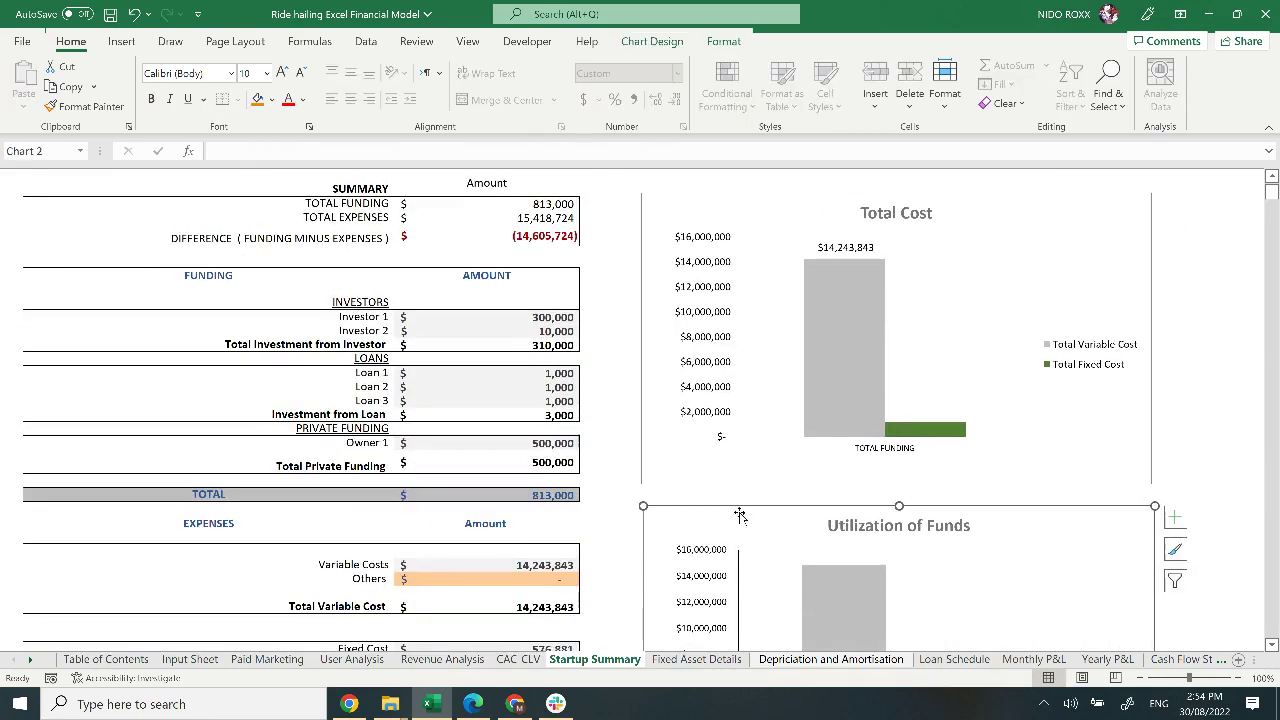
pyautogui.click(590, 245)
pyautogui.scroll(2, 608, 388)
pyautogui.scroll(2, 608, 388)
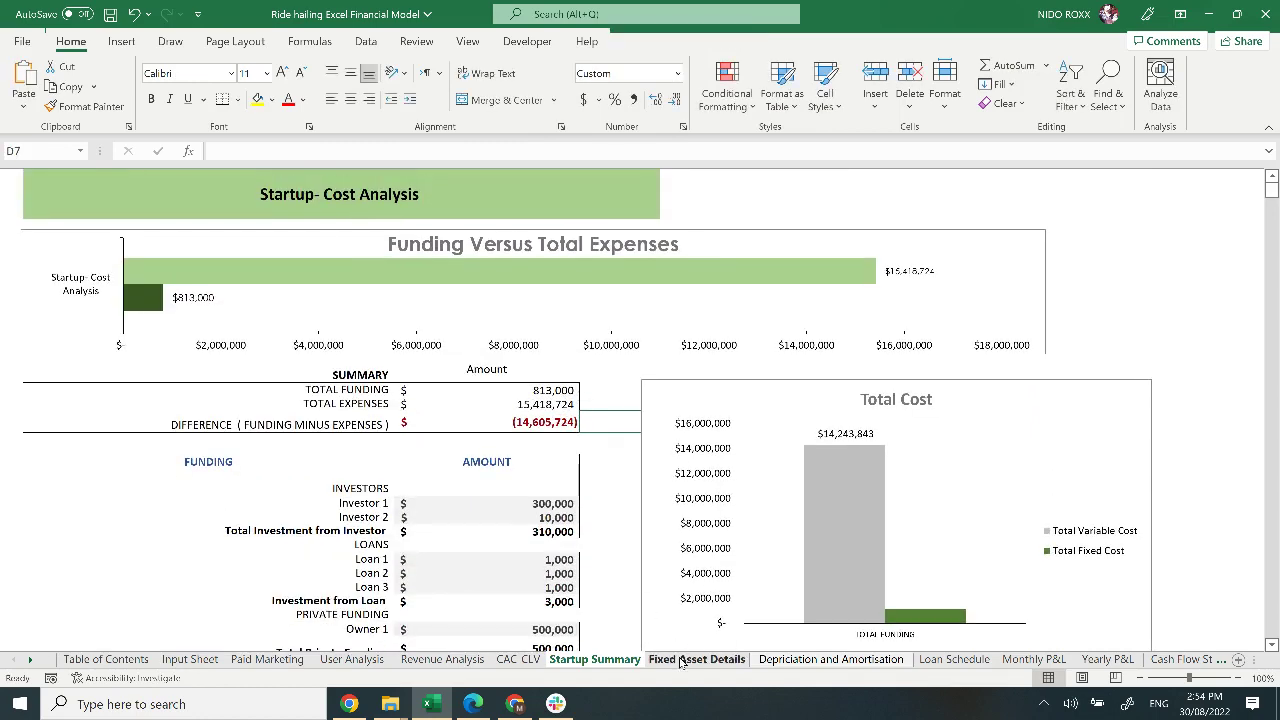
pyautogui.click(681, 660)
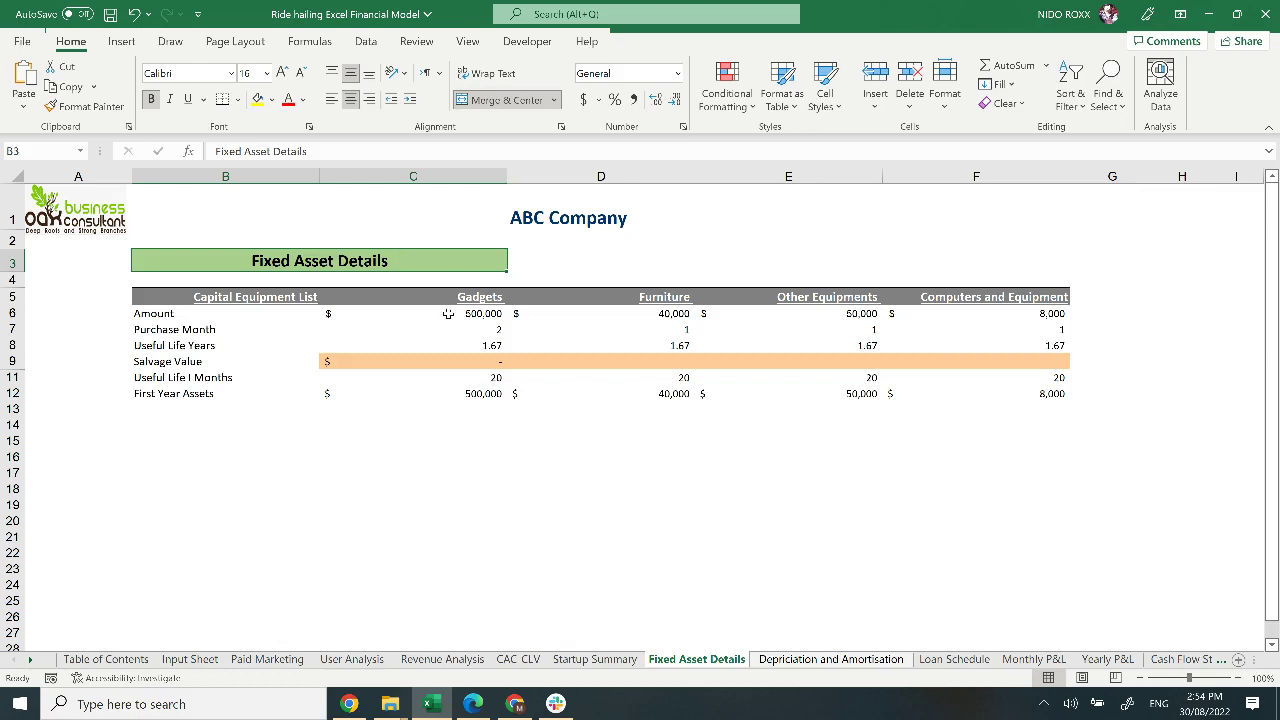
# - Note the Capital Equipment List, then go to the Depriciation and Amortisation sheet
pyautogui.click(259, 299)
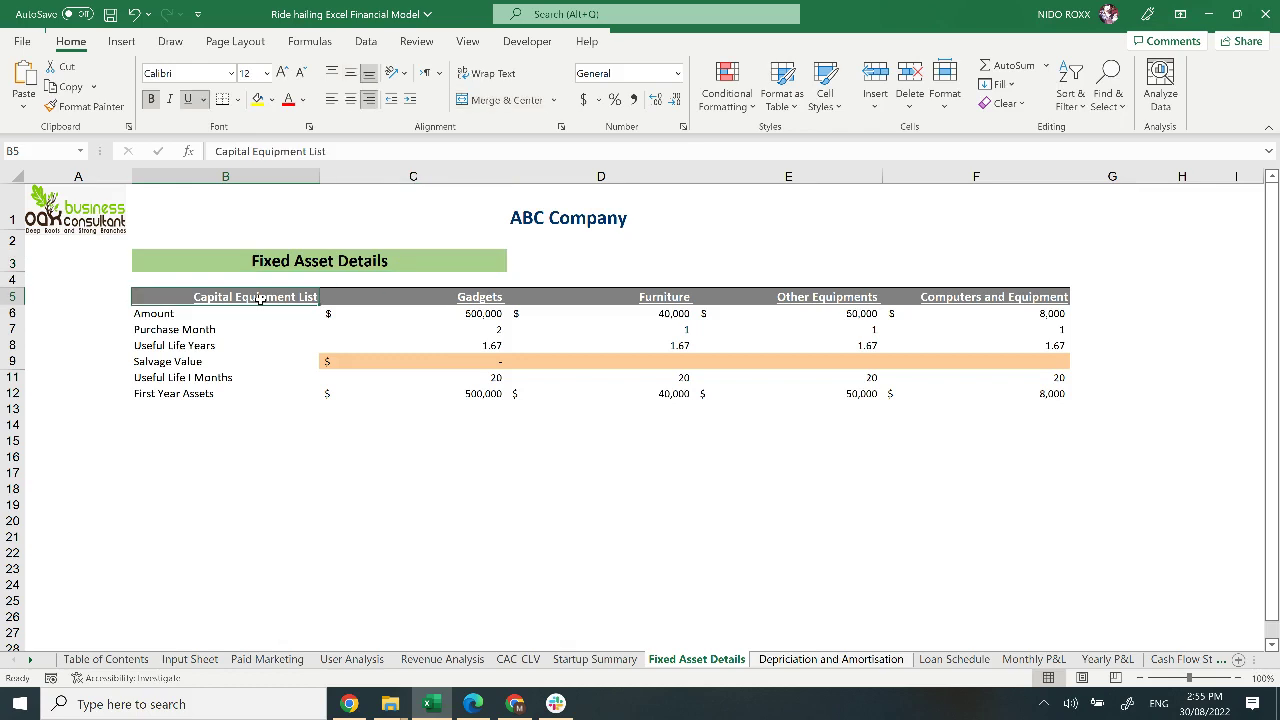
pyautogui.click(845, 660)
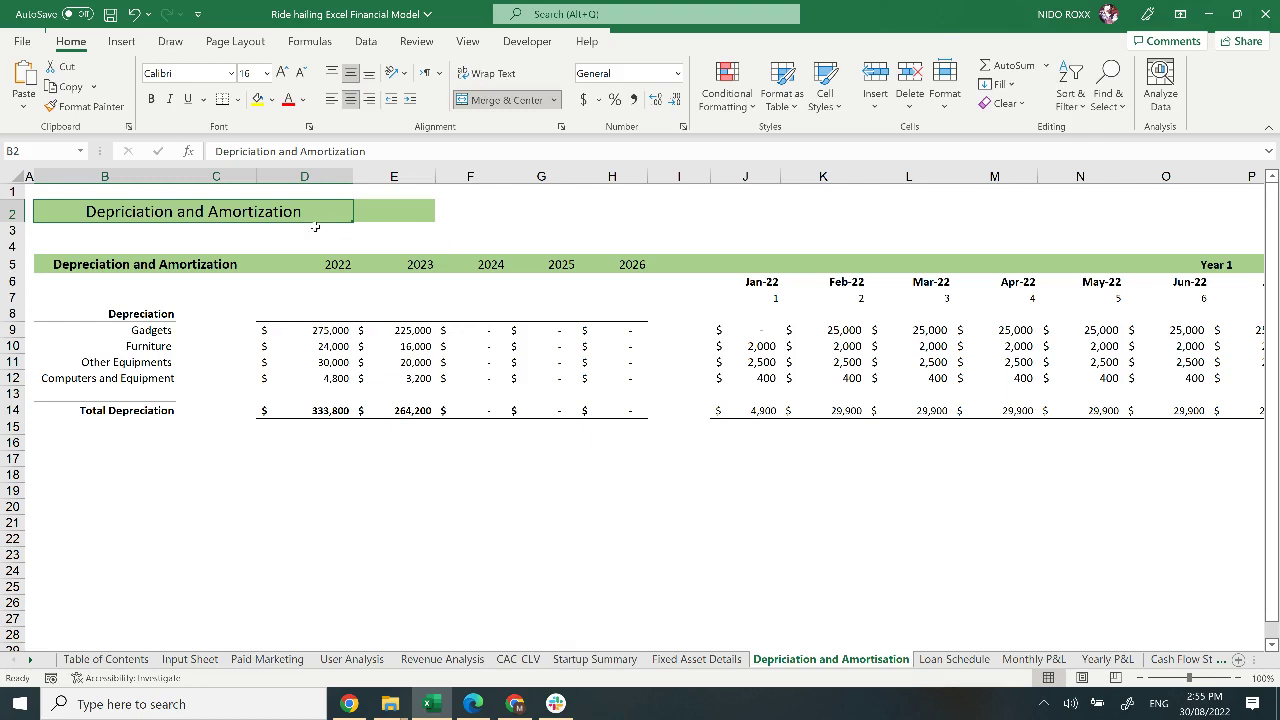
# - Note the Depreciation section, then go to the Loan Schedule sheet
pyautogui.click(137, 315)
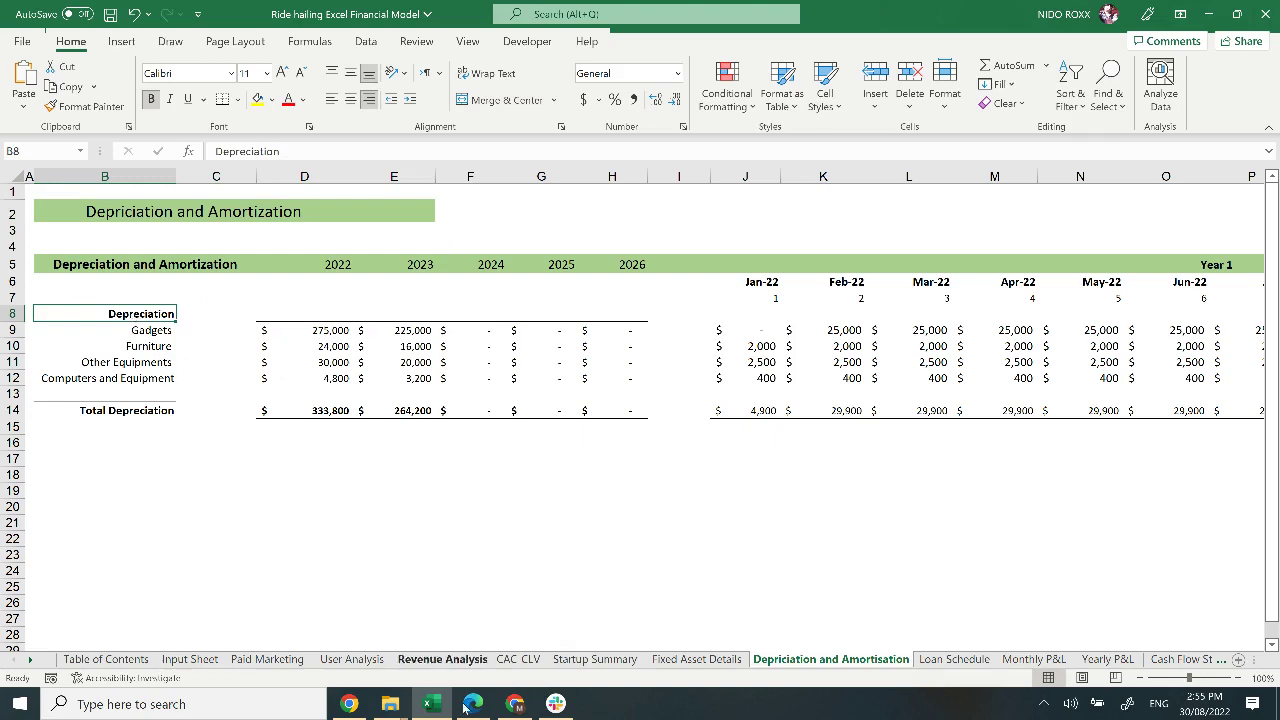
pyautogui.click(945, 660)
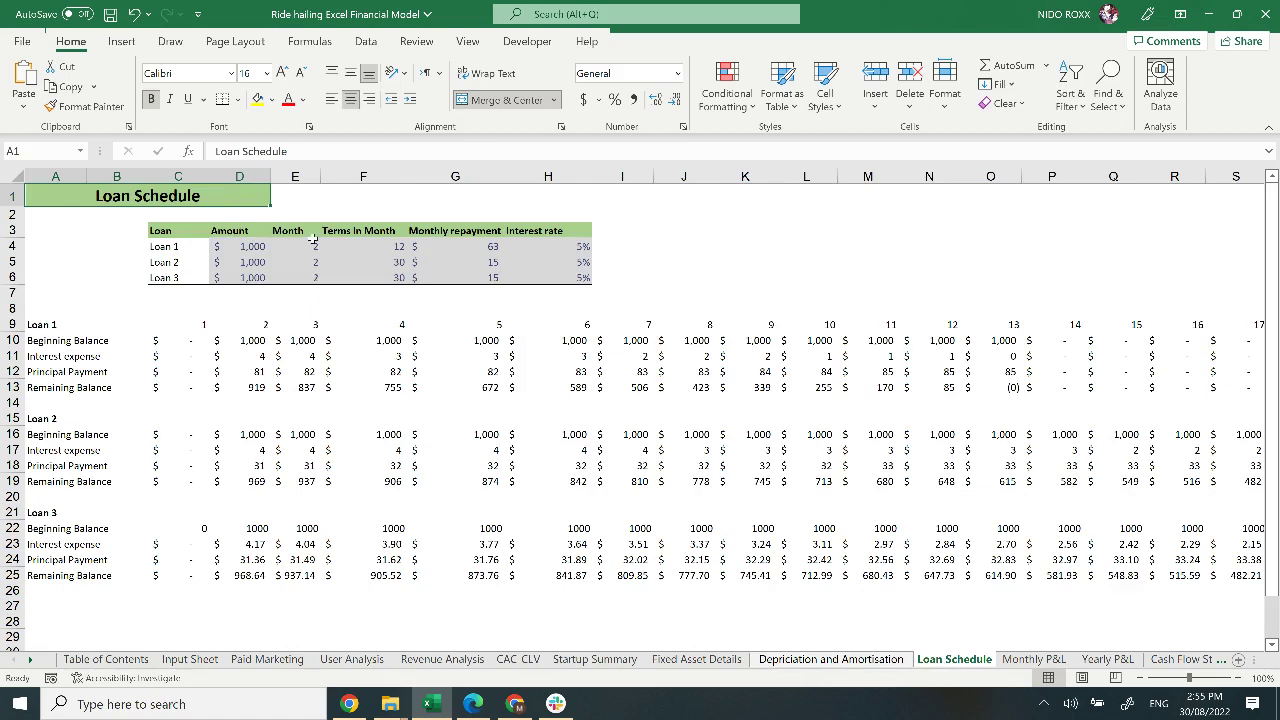
# - Review the loan table's monthly repayment, interest rate, amounts and terms
pyautogui.click(478, 232)
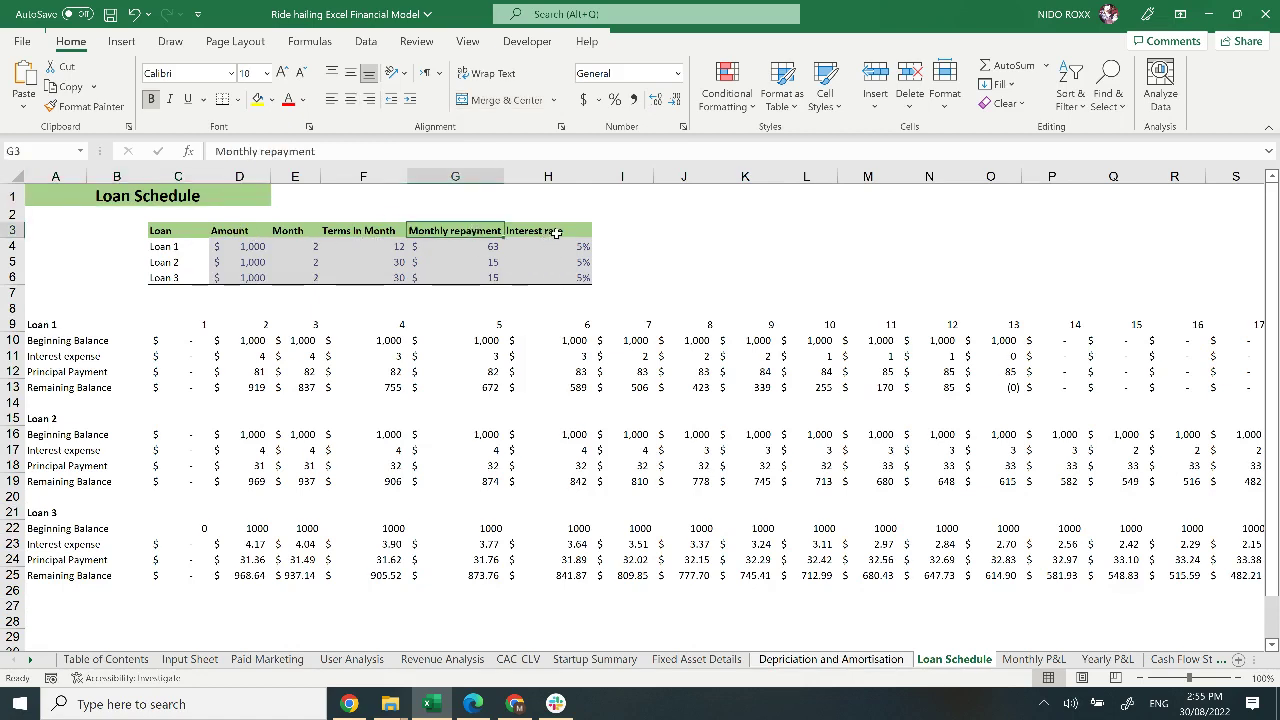
pyautogui.click(557, 231)
pyautogui.moveTo(260, 247); pyautogui.dragTo(550, 264)
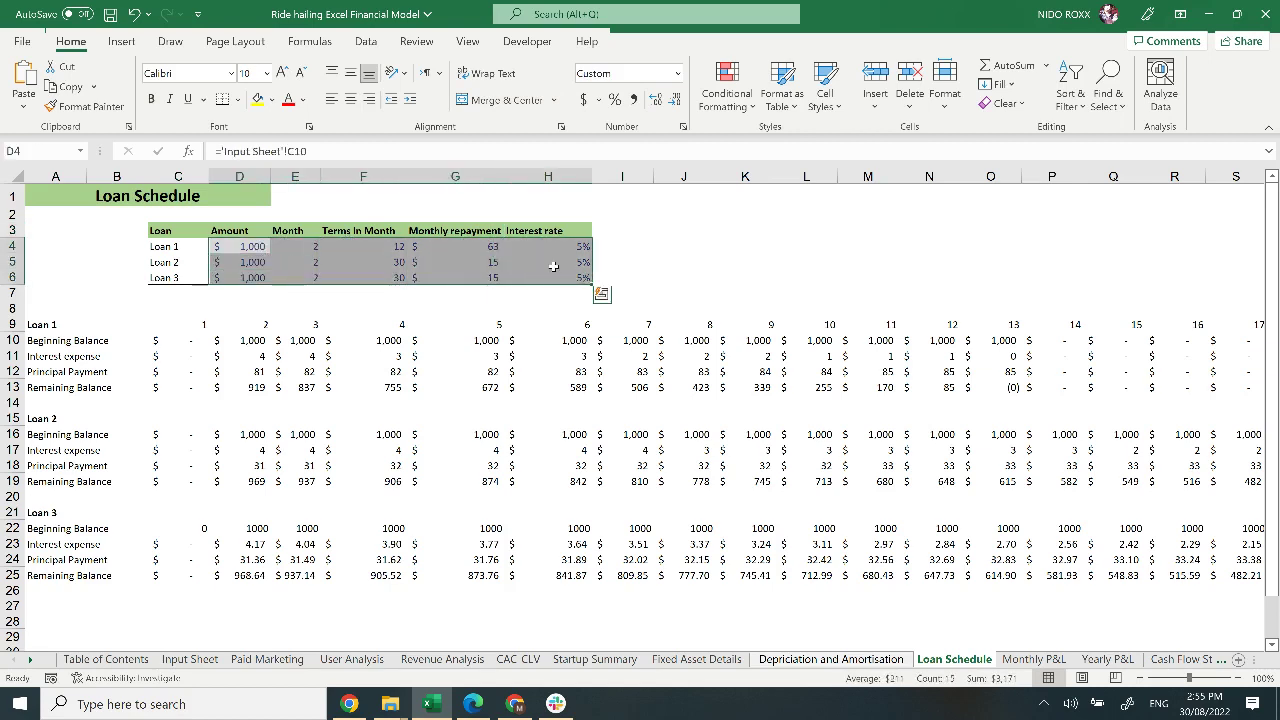
# - Change Loan 1's amount to 2000, then go to the Monthly P&L sheet
pyautogui.click(252, 246)
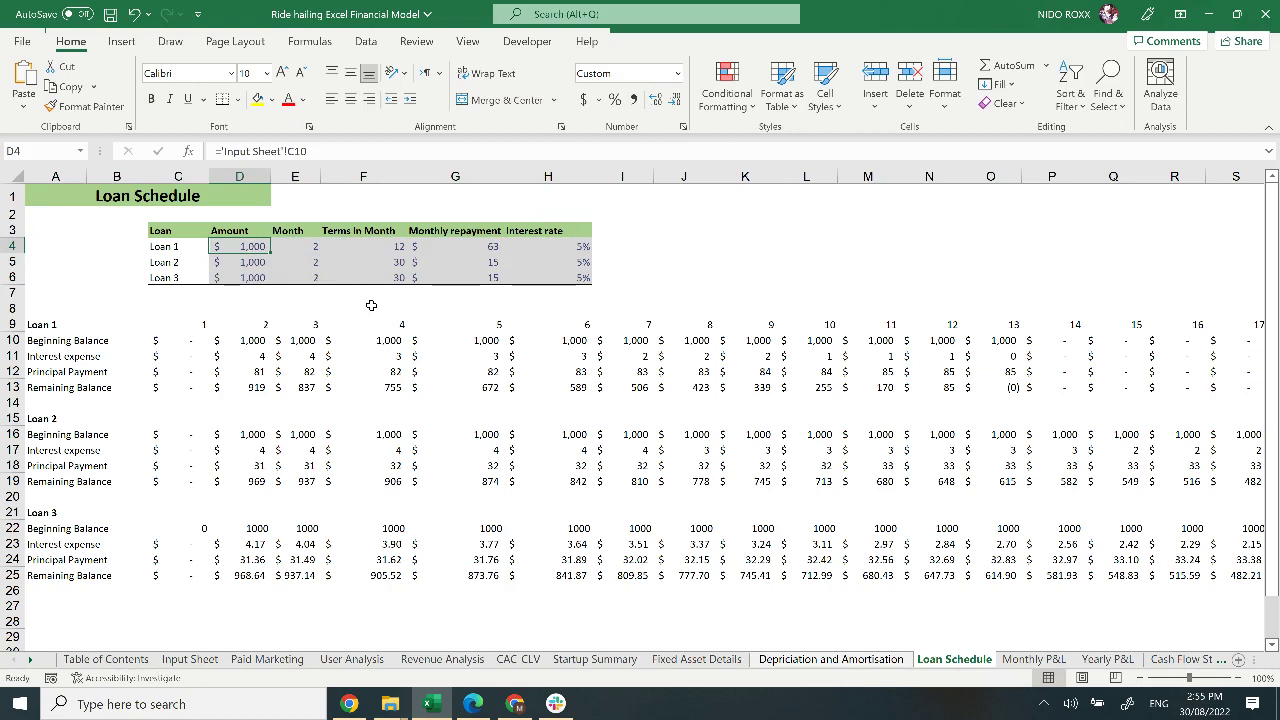
pyautogui.write('2000')
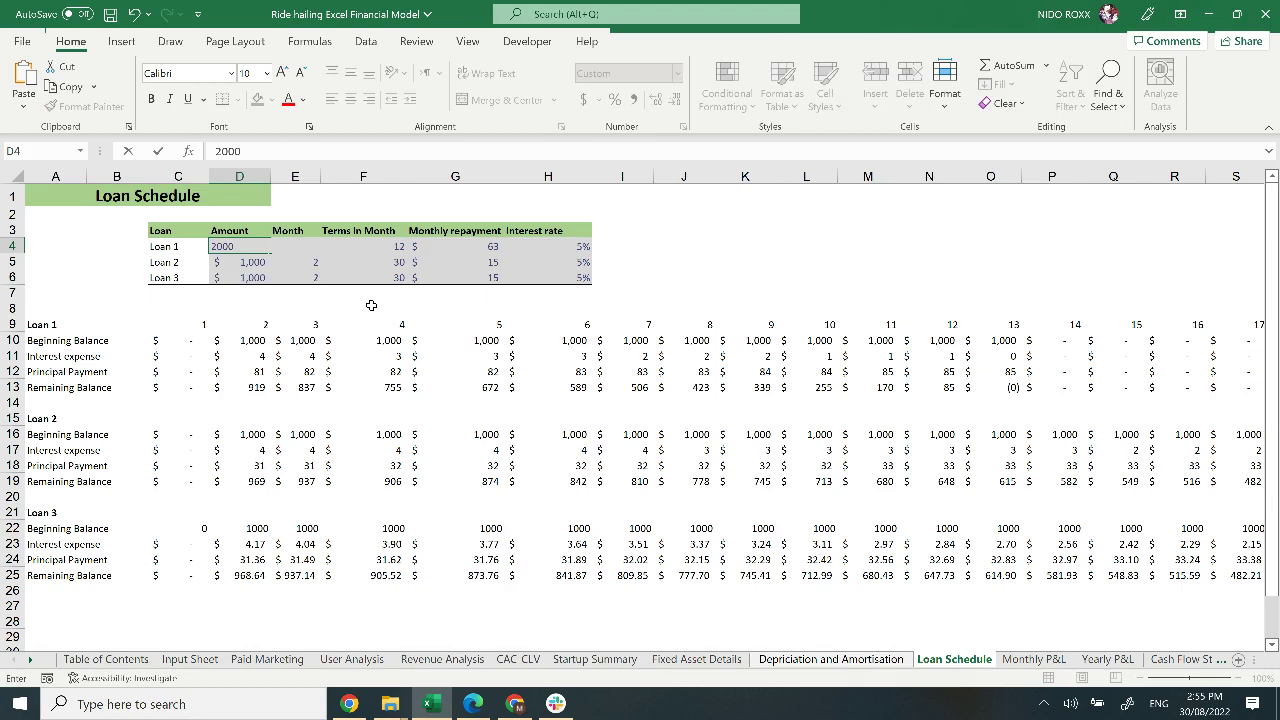
pyautogui.press('Return')
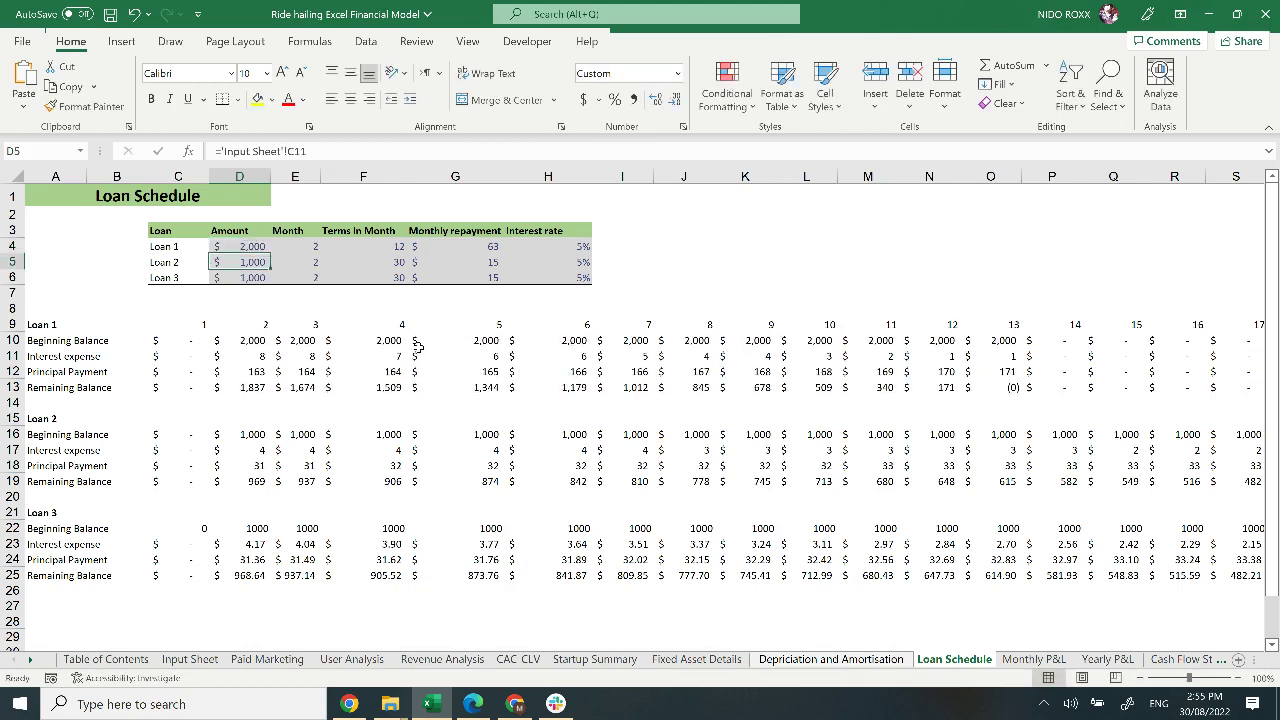
pyautogui.click(195, 196)
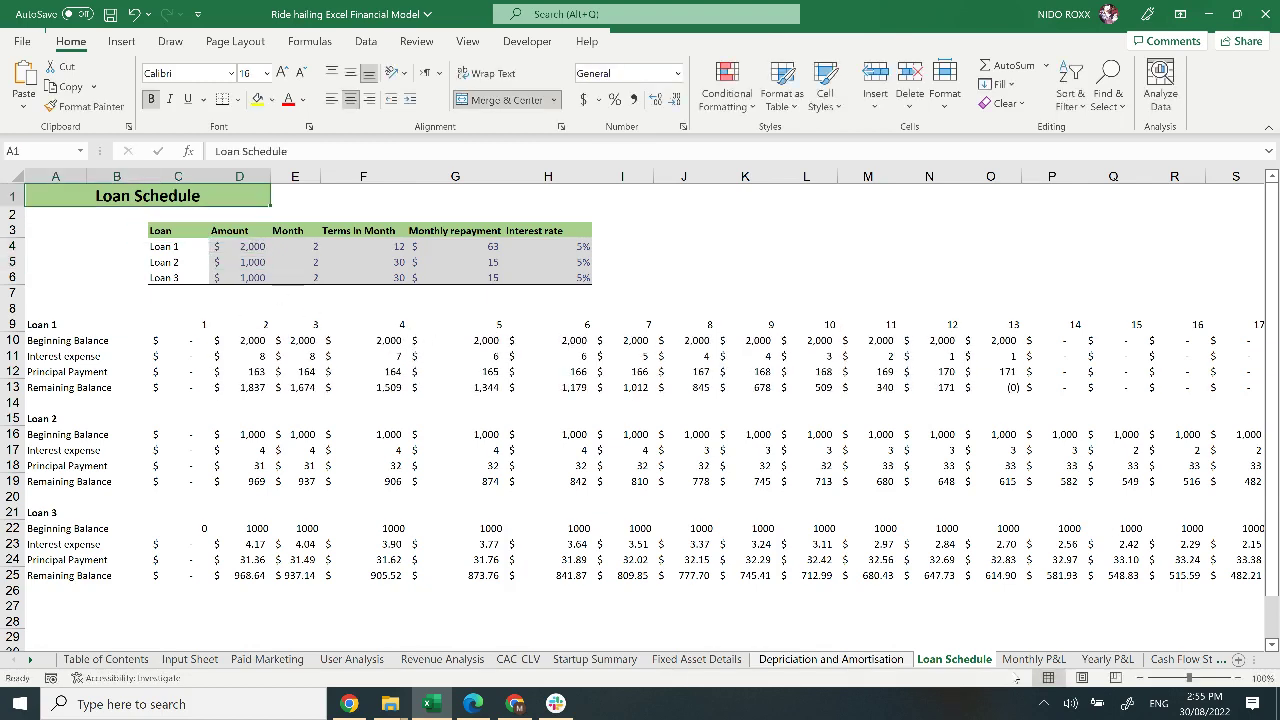
pyautogui.click(1033, 659)
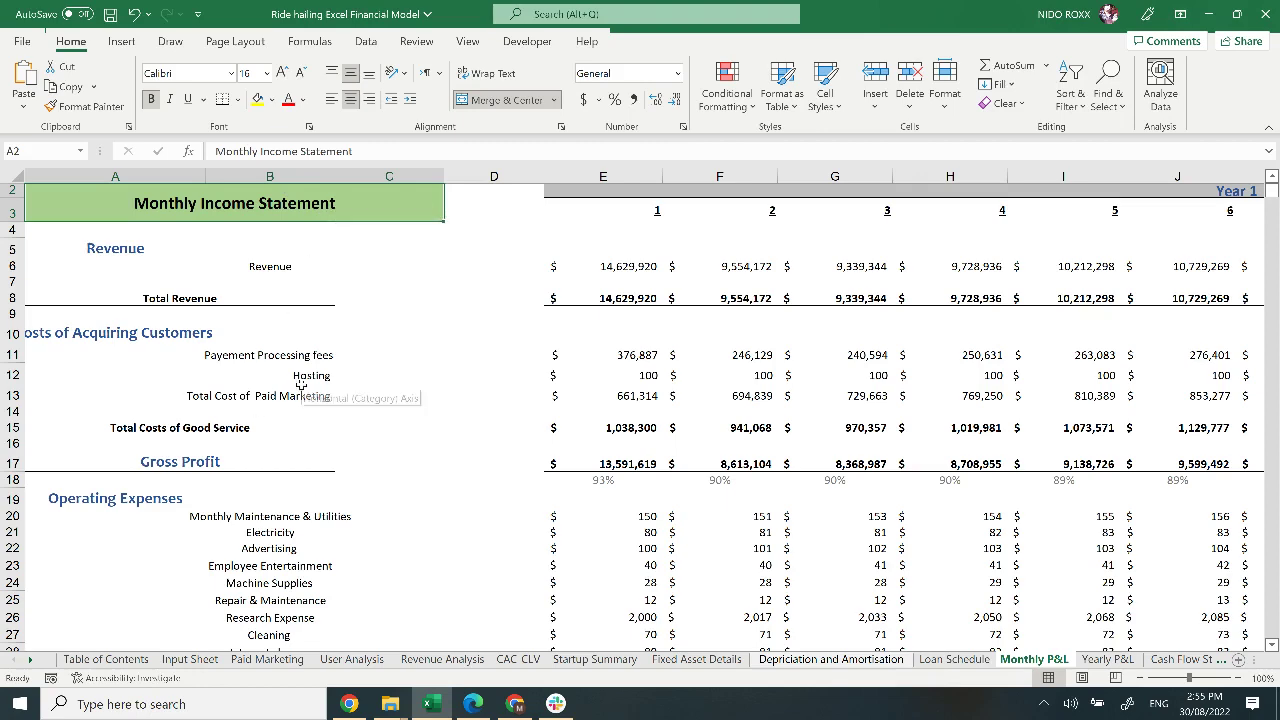
pyautogui.scroll(-2, 301, 385)
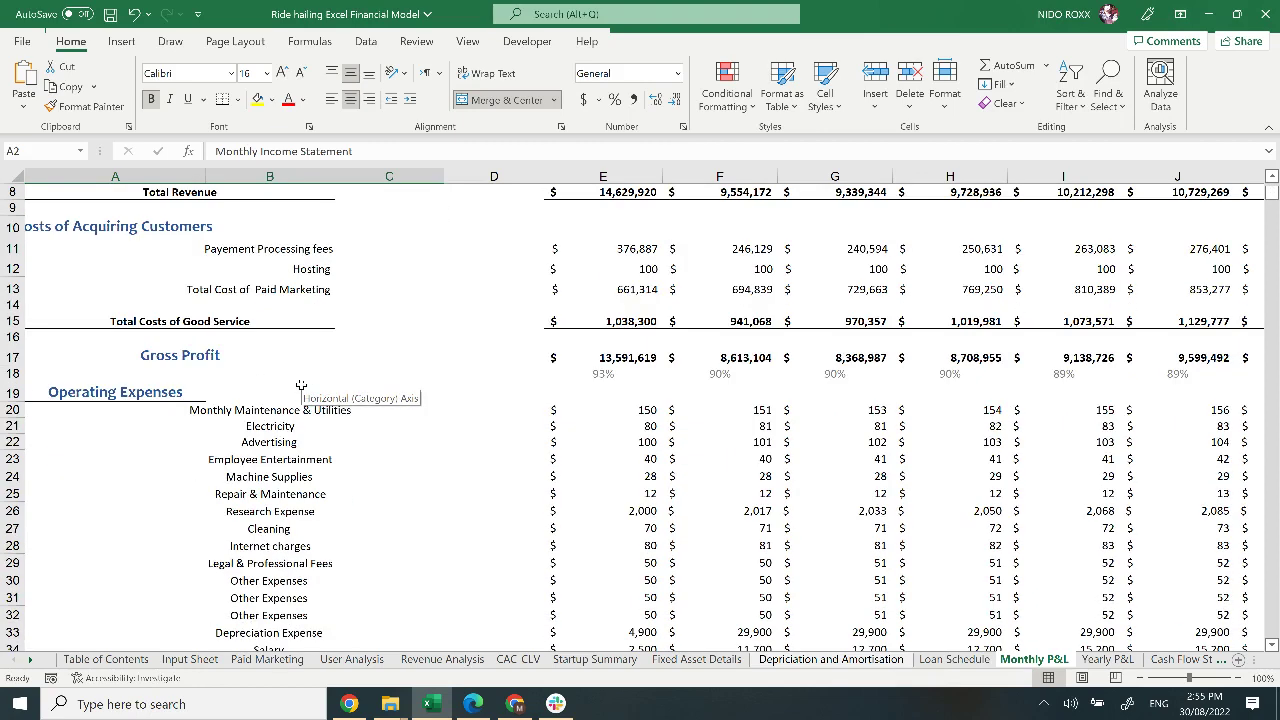
pyautogui.scroll(-4, 301, 385)
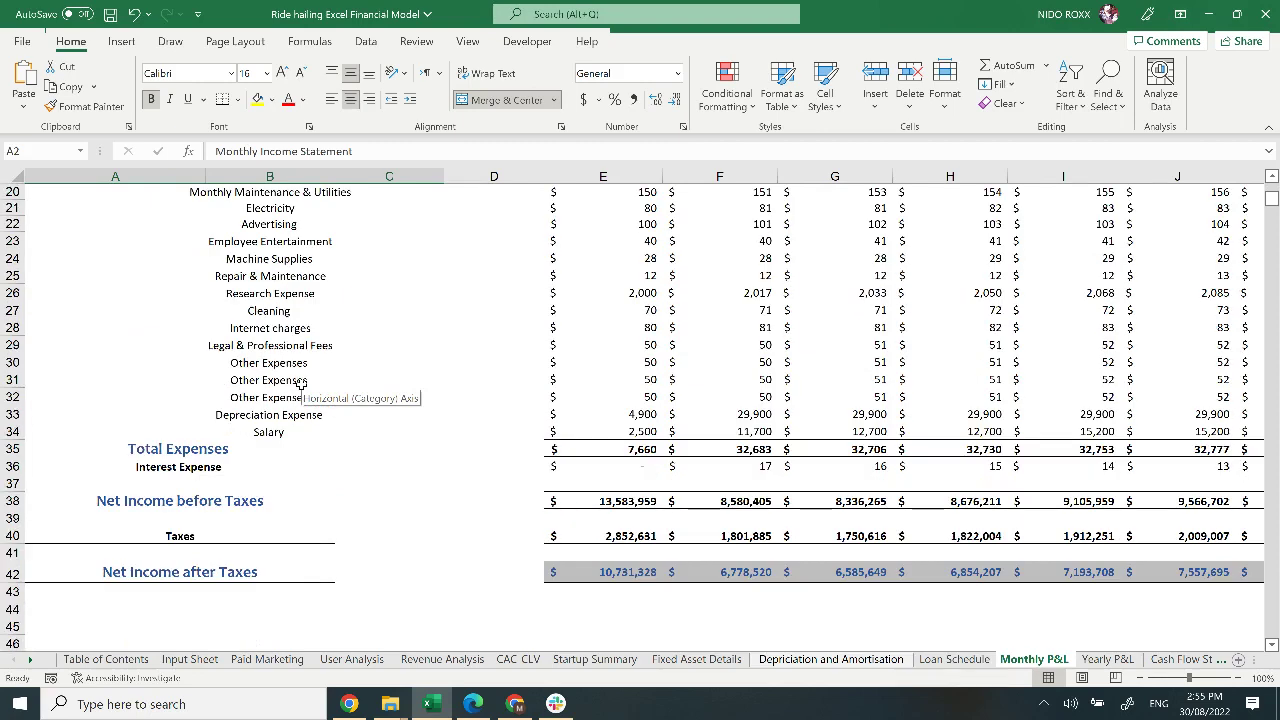
# - Show the Yearly P&L statement, revenue $141,053,764 in 2022 to $1,374,501,268 in 2026, and its Profitability Analysis chart
pyautogui.scroll(6, 381, 476)
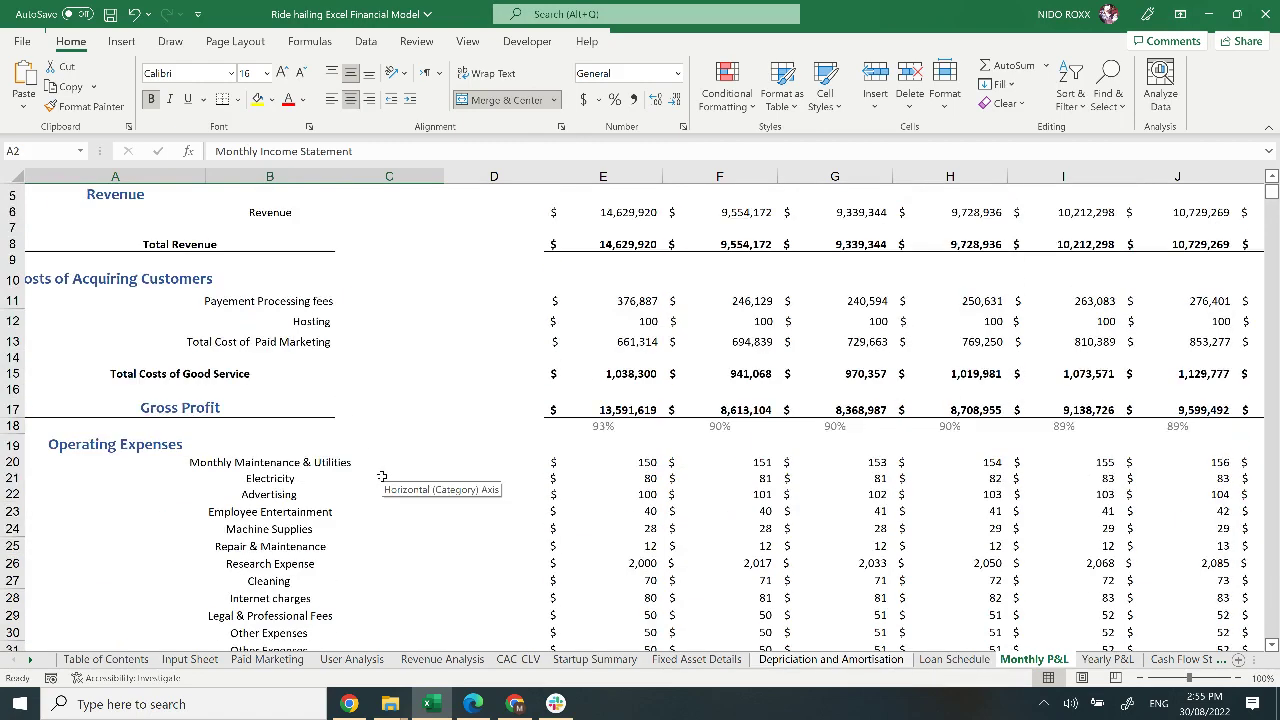
pyautogui.click(1106, 659)
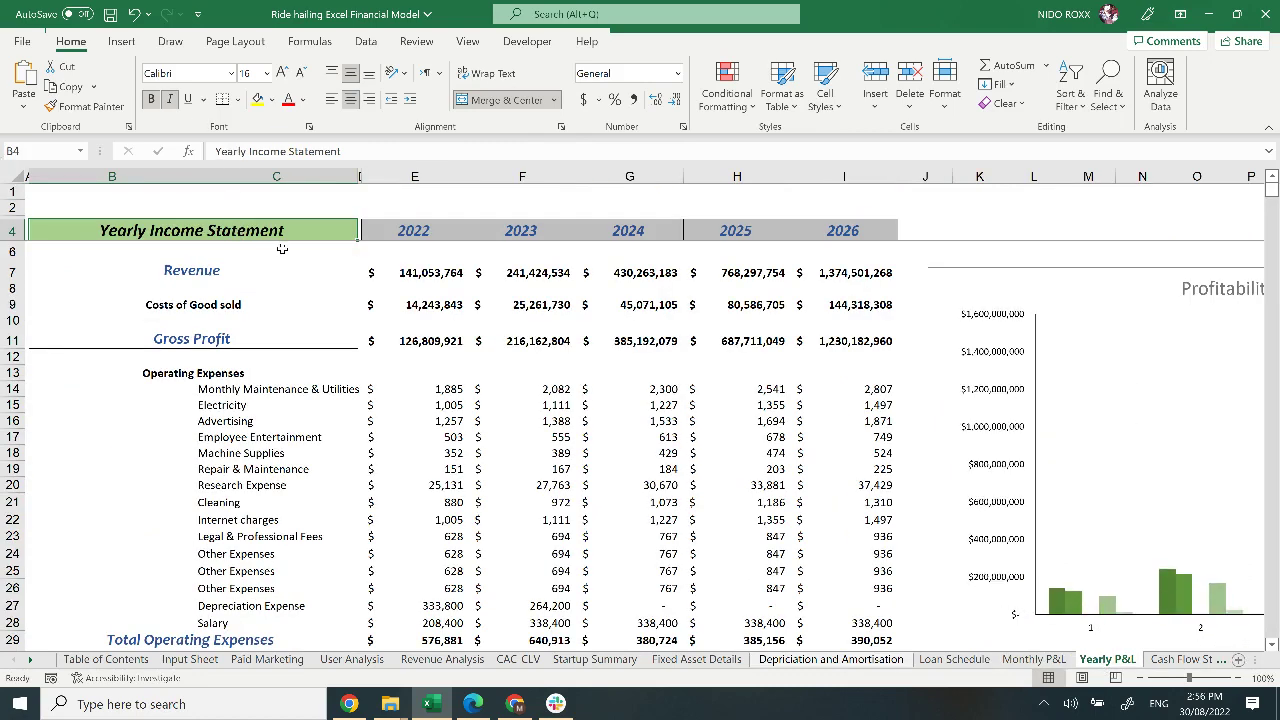
pyautogui.click(1076, 272)
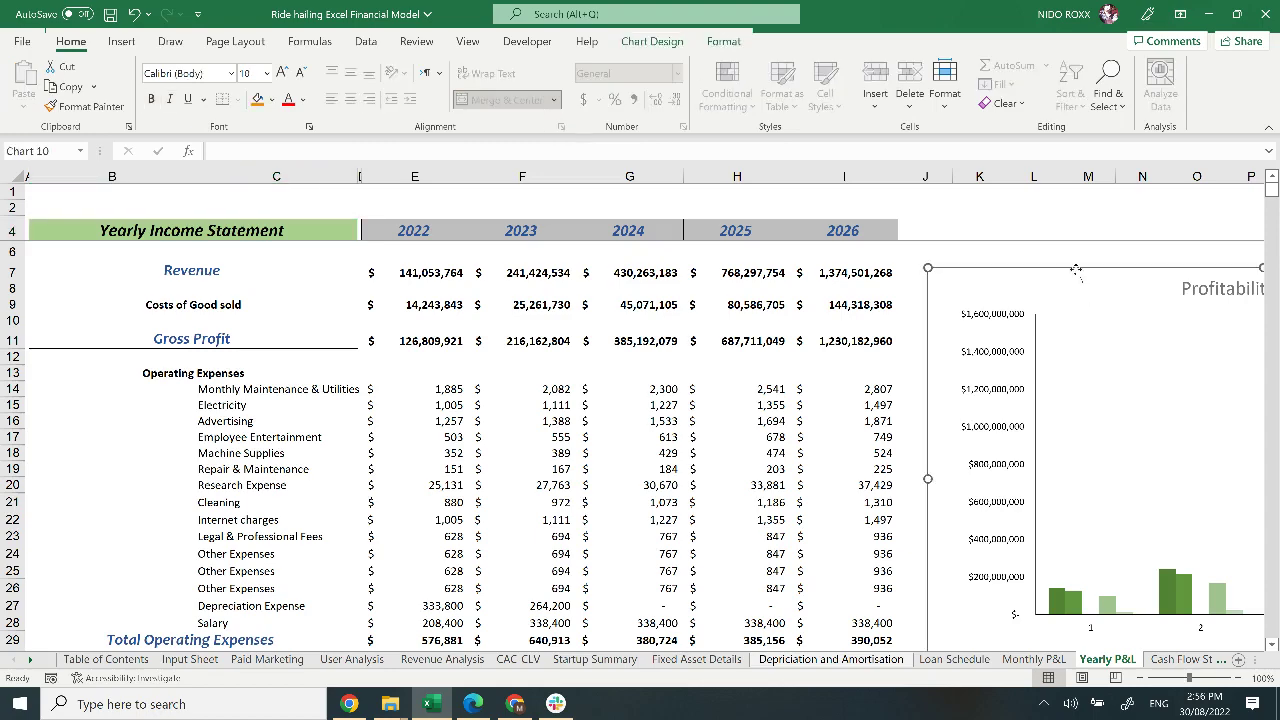
pyautogui.click(1203, 254)
pyautogui.press('Right')
pyautogui.press('Right')
pyautogui.press('Right')
pyautogui.press('Right')
pyautogui.press('Right')
pyautogui.press('Right')
pyautogui.press('Right')
pyautogui.press('Right')
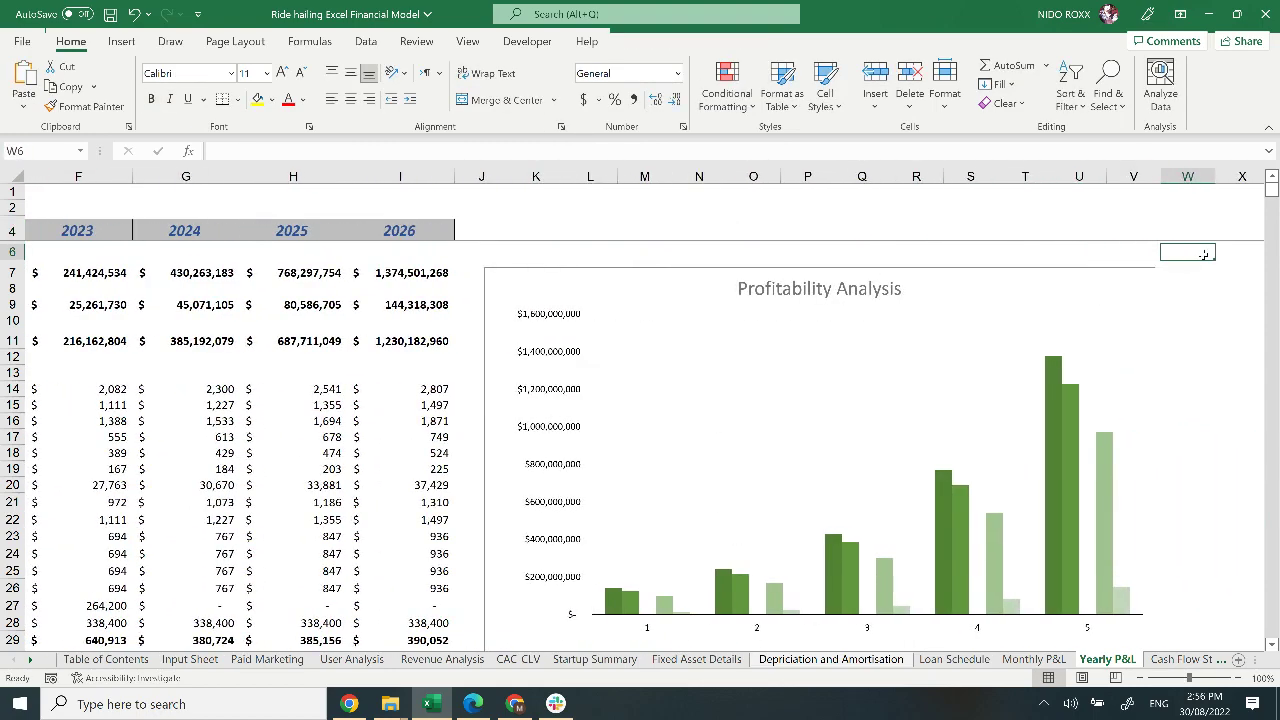
pyautogui.press('Left')
pyautogui.press('Left')
pyautogui.press('Left')
pyautogui.press('Left')
pyautogui.press('Left')
pyautogui.press('Left')
pyautogui.press('Left')
pyautogui.press('Left')
pyautogui.press('Left')
pyautogui.press('Left')
pyautogui.press('Left')
pyautogui.press('Left')
pyautogui.press('Left')
pyautogui.press('Left')
pyautogui.press('Left')
pyautogui.press('Left')
pyautogui.press('Left')
pyautogui.press('Left')
pyautogui.press('Left')
pyautogui.press('Left')
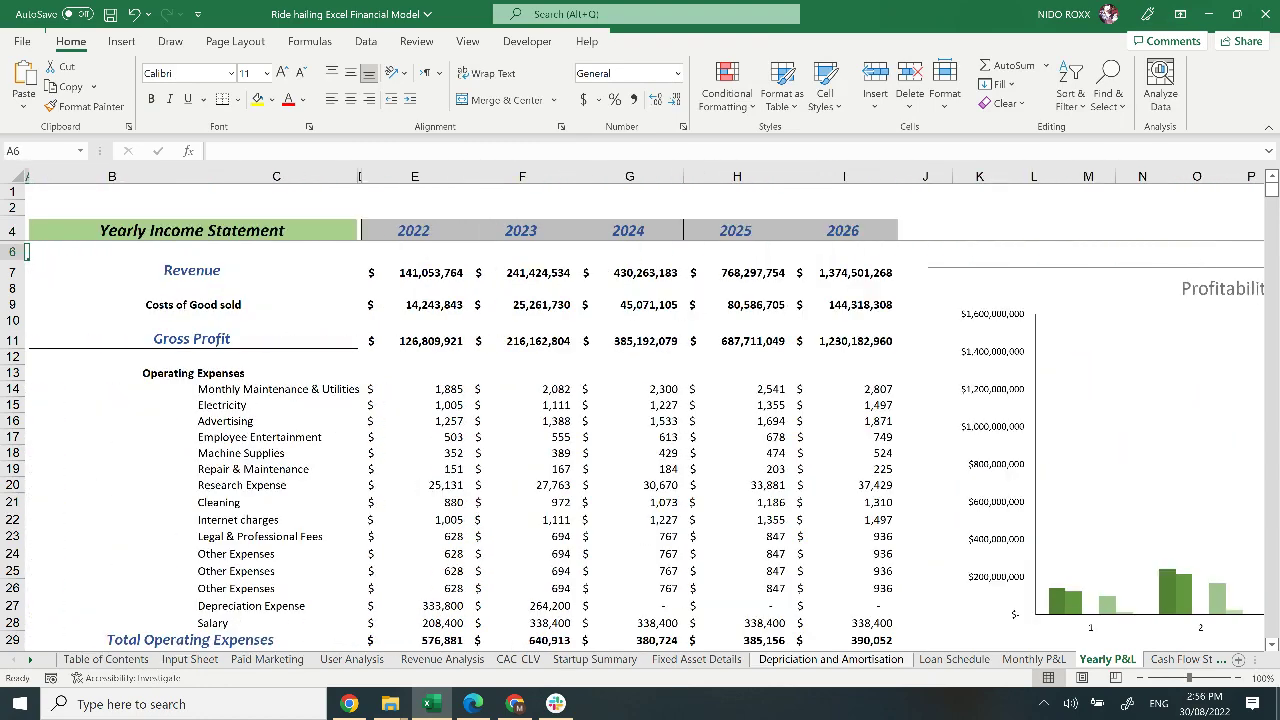
# - Review the Cash Flow Statement, then the Balance Sheet with total assets rising to $2,090,554,051 by 2026
pyautogui.click(1180, 660)
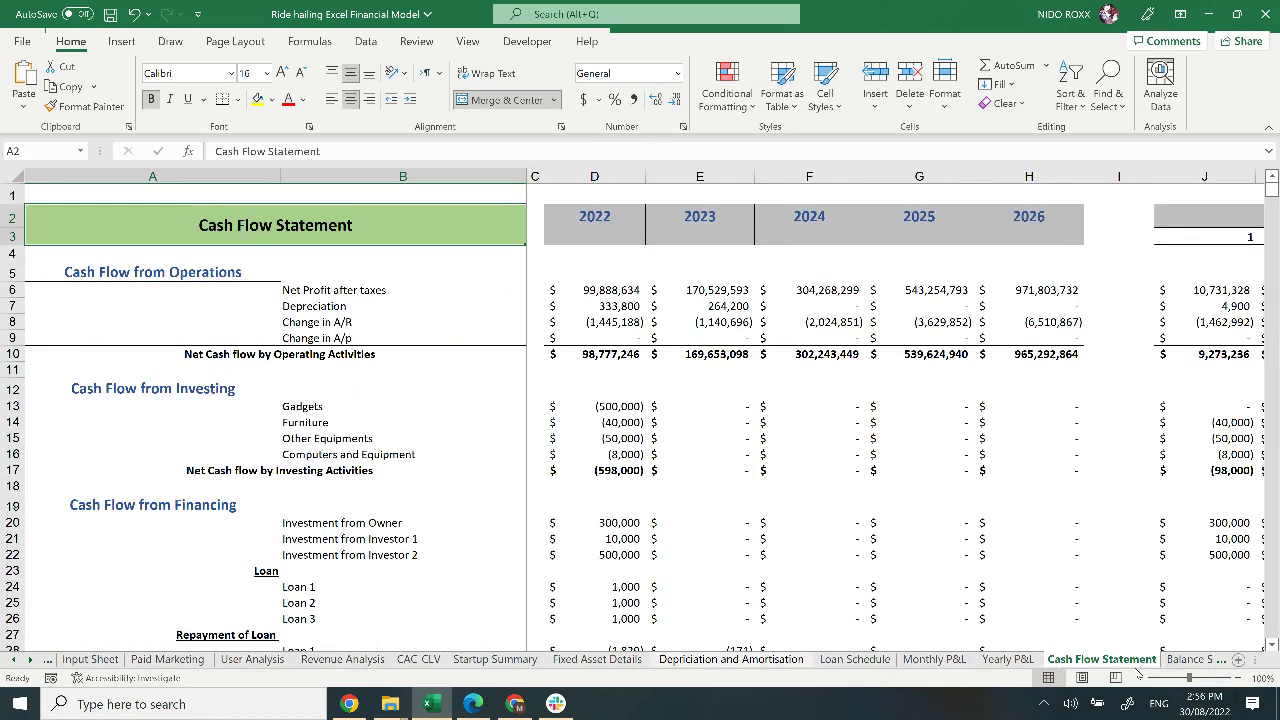
pyautogui.click(1180, 660)
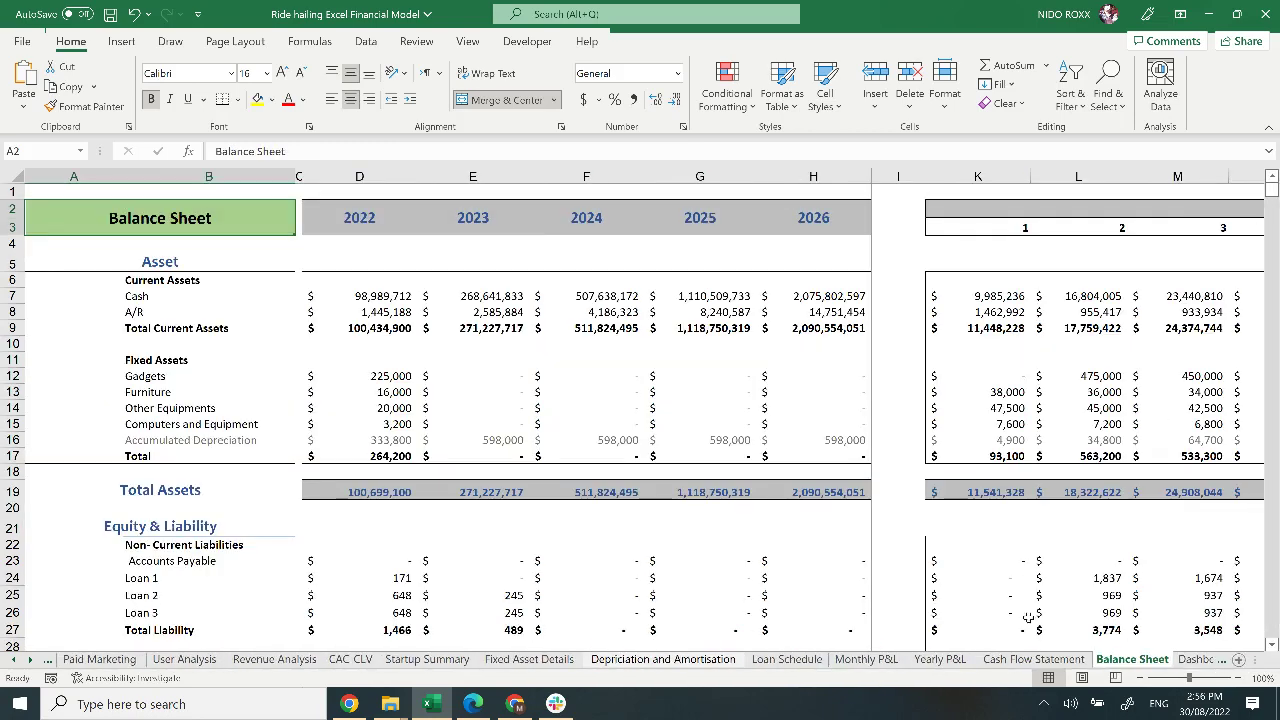
pyautogui.click(1005, 660)
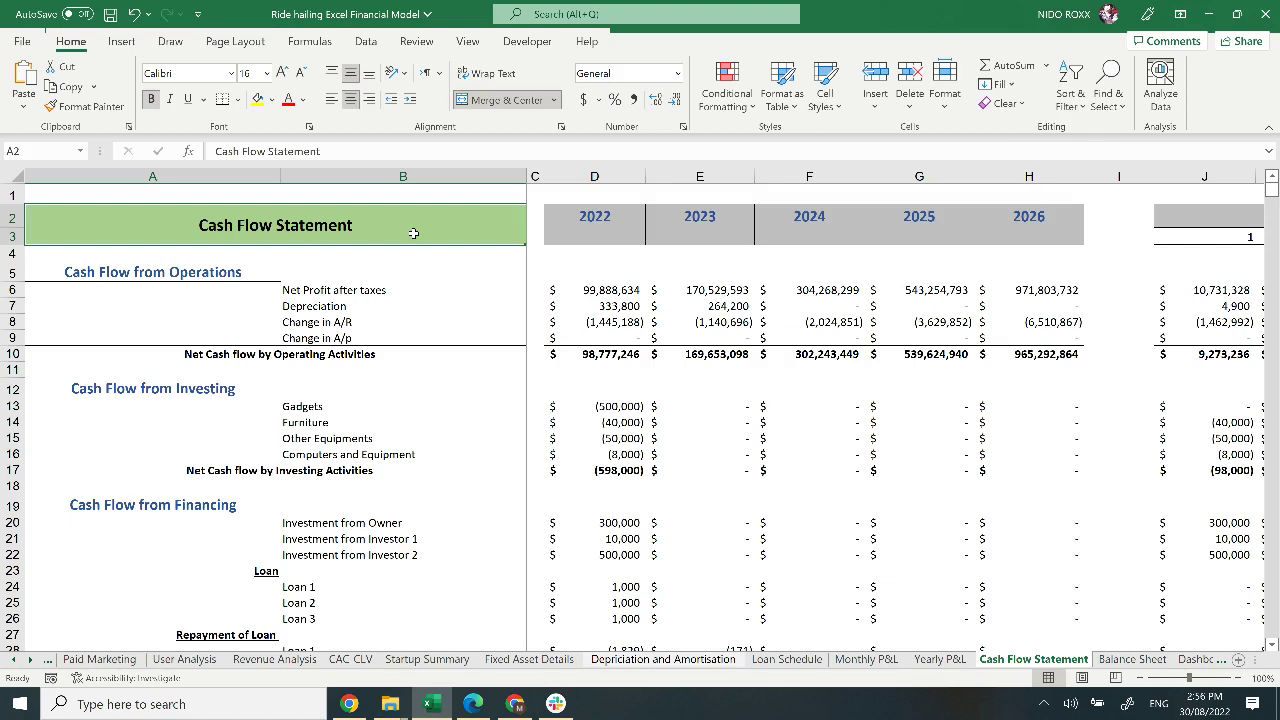
pyautogui.click(1125, 659)
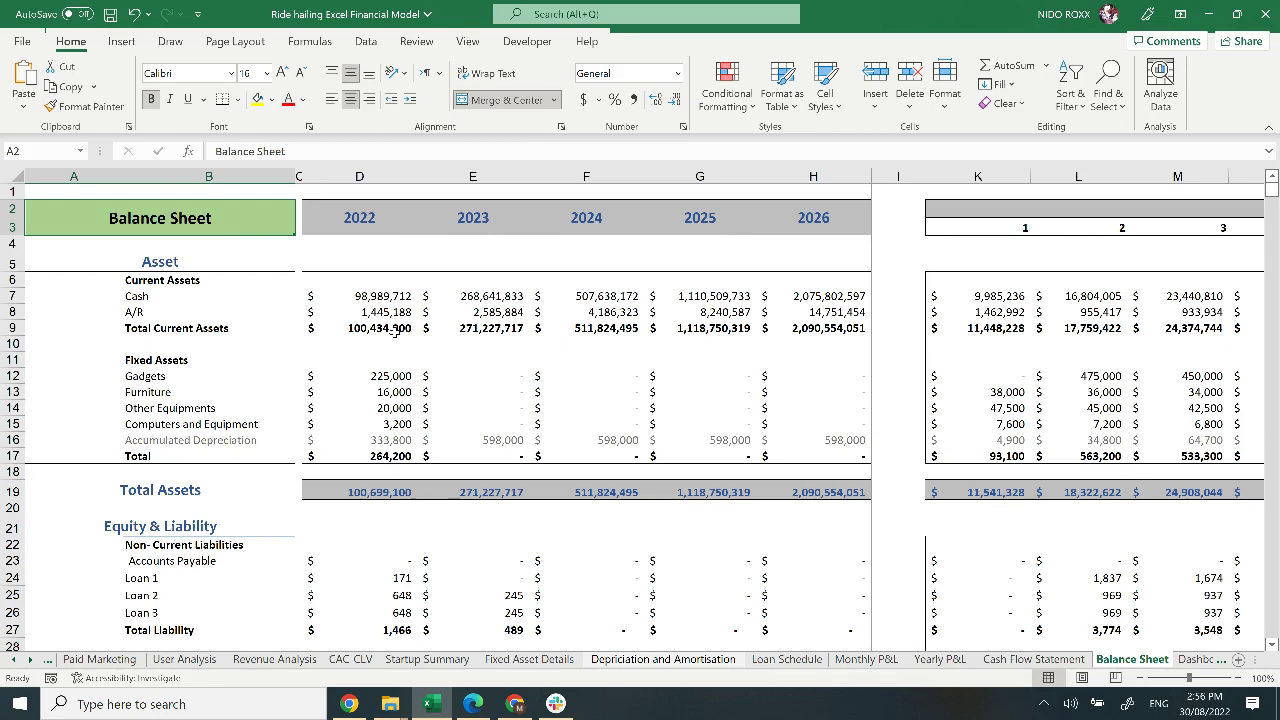
pyautogui.scroll(-5, 396, 331)
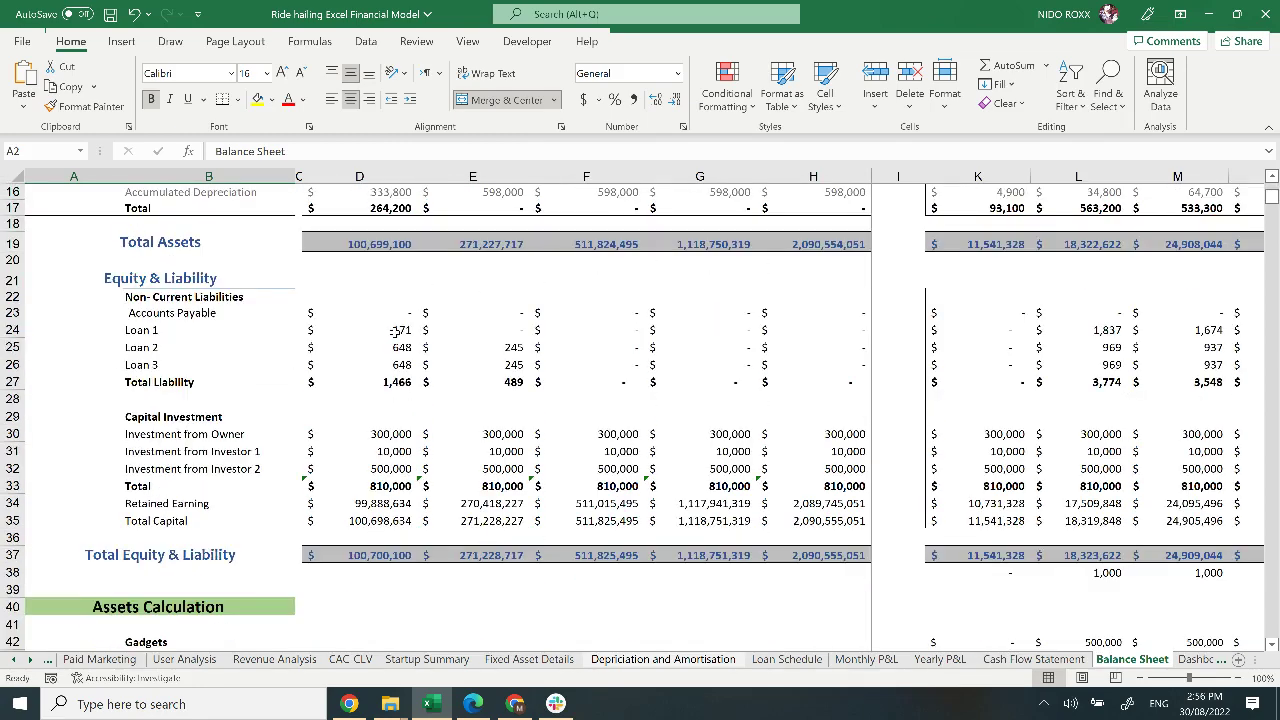
pyautogui.scroll(-4, 396, 331)
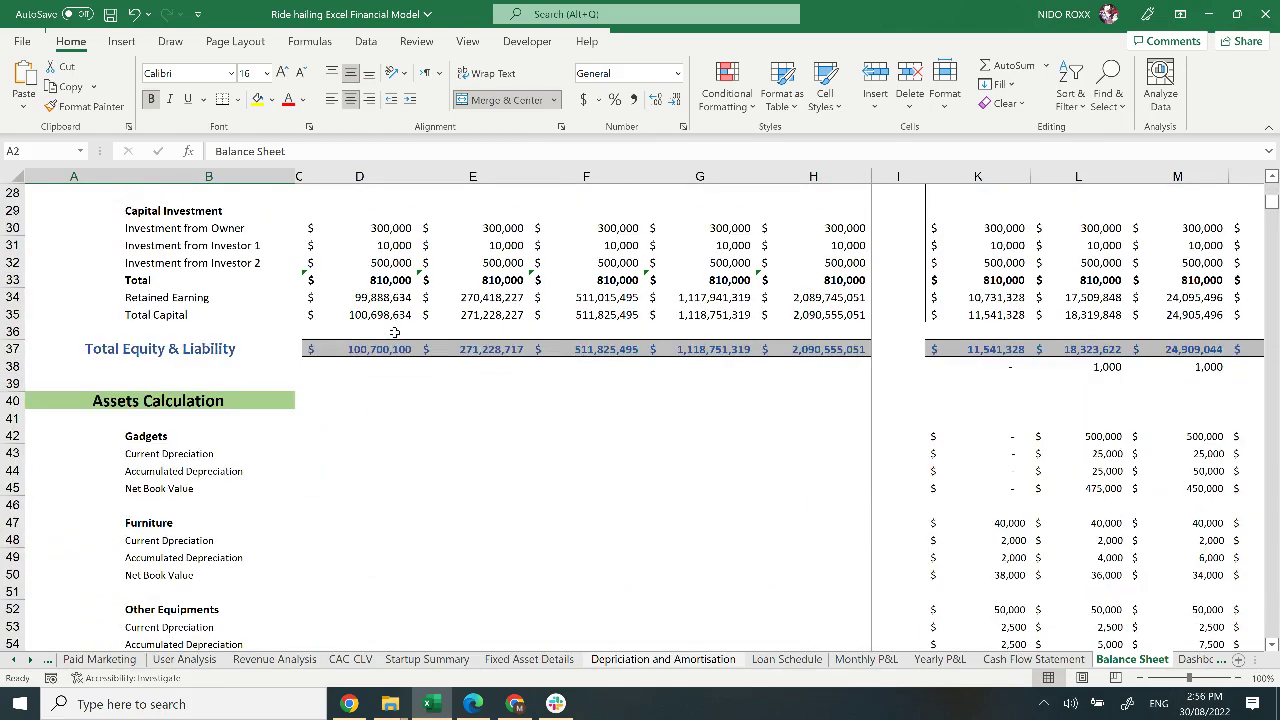
pyautogui.scroll(-4, 396, 331)
pyautogui.scroll(2, 395, 332)
pyautogui.scroll(-6, 395, 332)
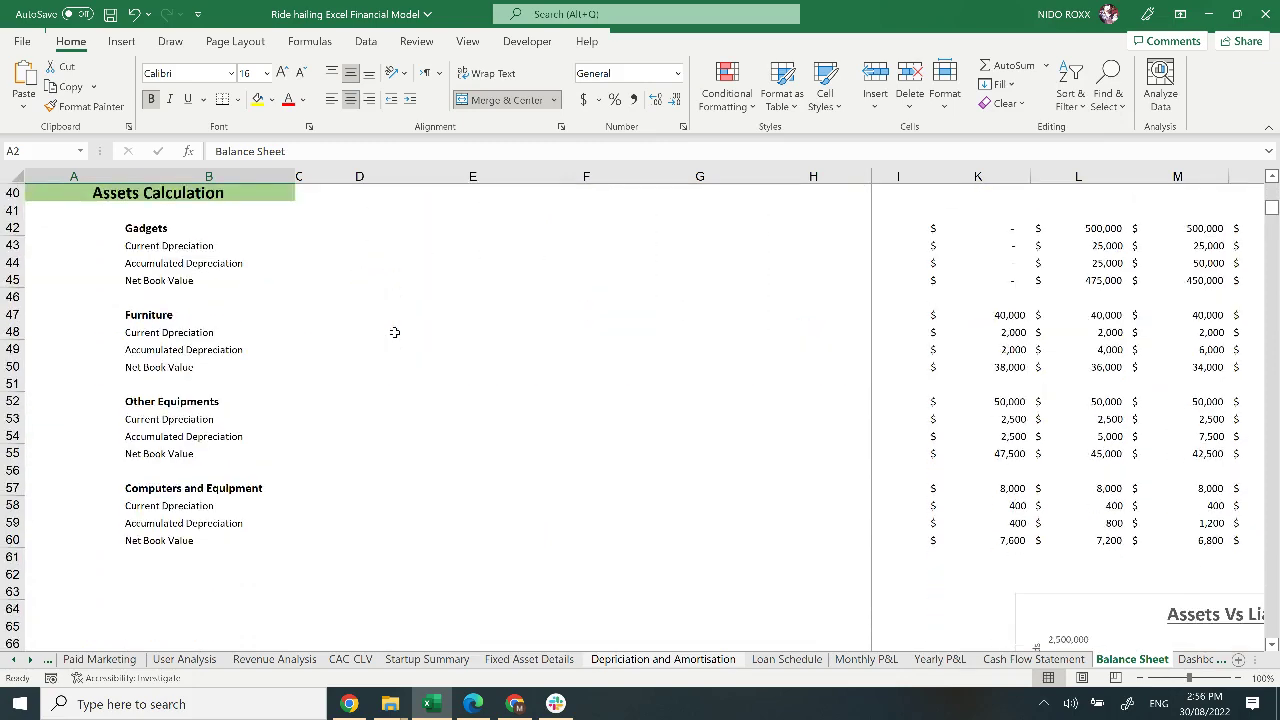
pyautogui.click(1239, 367)
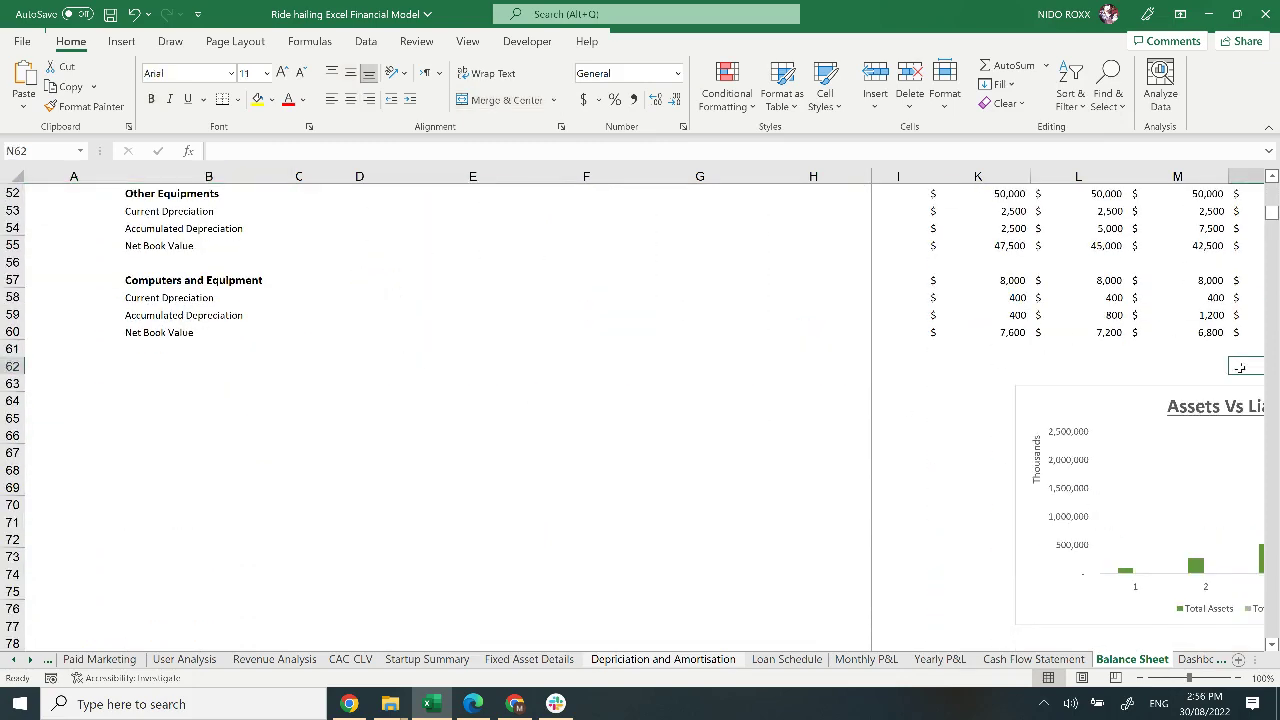
pyautogui.press('Right')
pyautogui.press('Right')
pyautogui.press('Left')
pyautogui.press('Left')
pyautogui.press('Left')
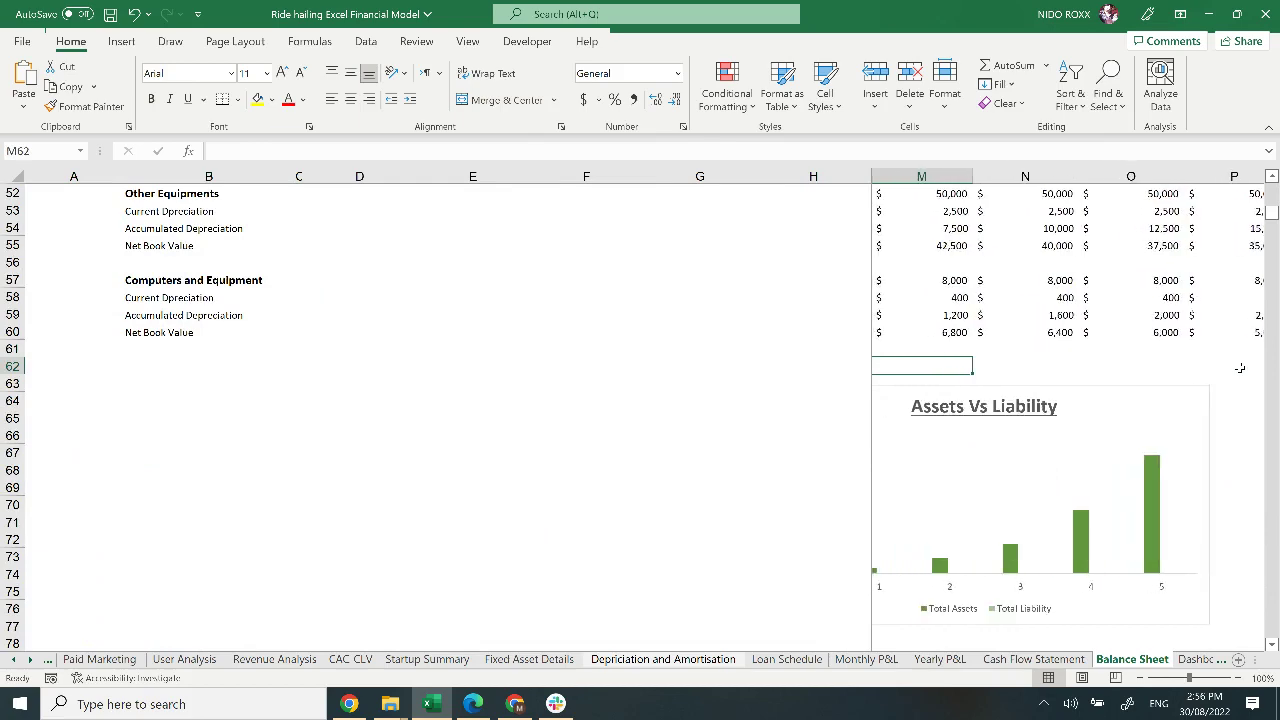
pyautogui.press('Left')
pyautogui.press('Left')
pyautogui.press('Left')
pyautogui.press('Left')
pyautogui.press('Left')
pyautogui.press('Left')
pyautogui.press('Left')
pyautogui.press('Left')
pyautogui.press('Left')
pyautogui.press('Left')
pyautogui.press('Left')
pyautogui.press('Left')
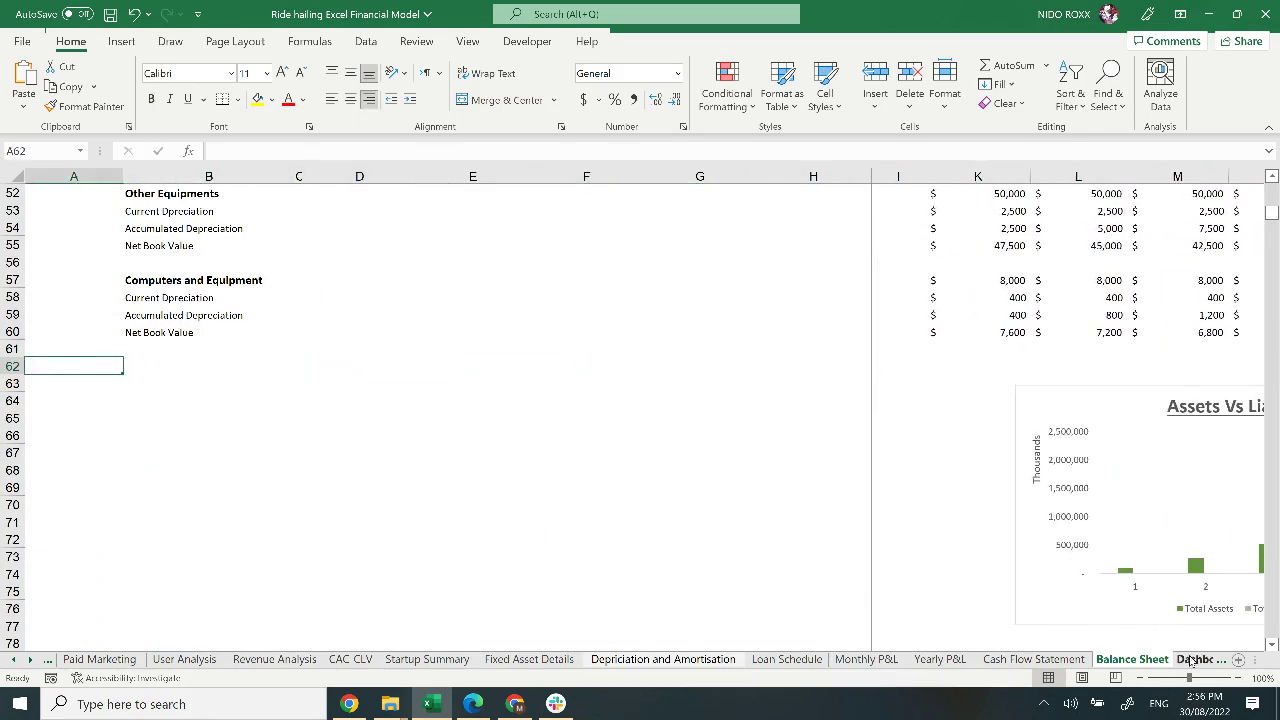
pyautogui.scroll(9, 728, 438)
pyautogui.scroll(8, 728, 438)
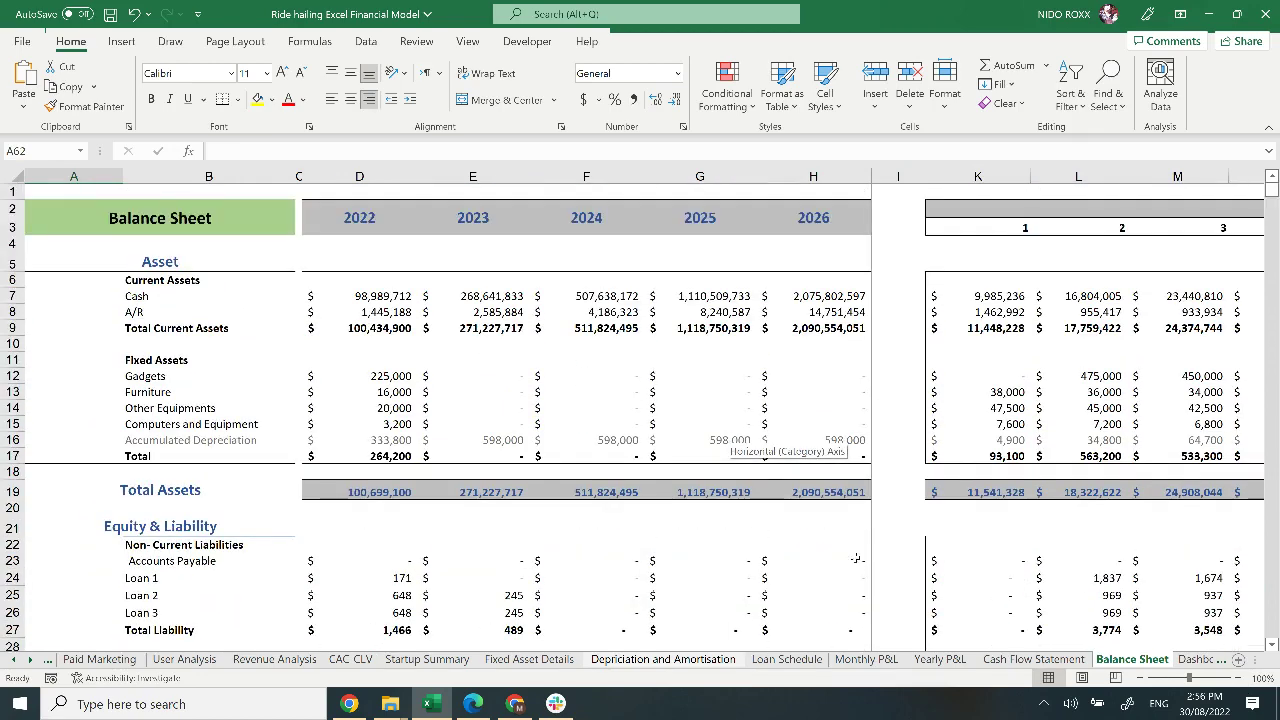
# - Inspect the Dashboard's IRR, NPV and Total Cost chart, then show the Project Evaluation valuation
pyautogui.scroll(-1, 1193, 668)
pyautogui.click(1115, 659)
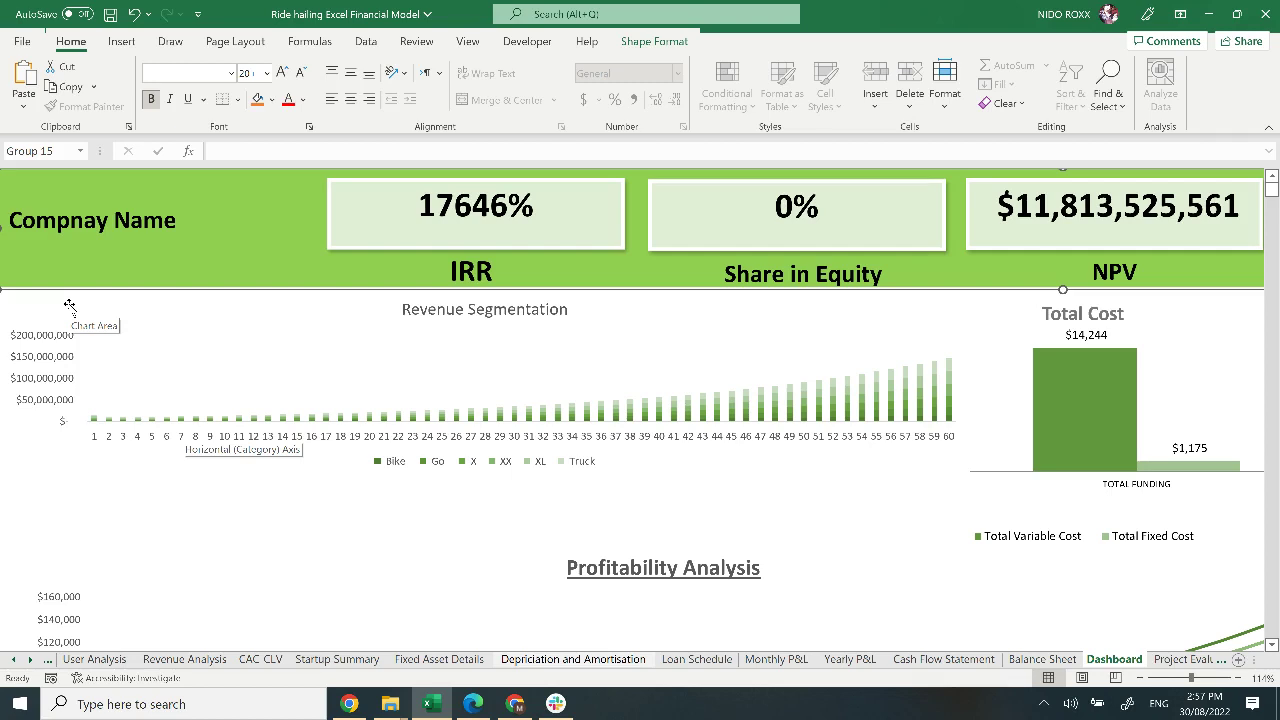
pyautogui.click(1210, 313)
pyautogui.click(1012, 576)
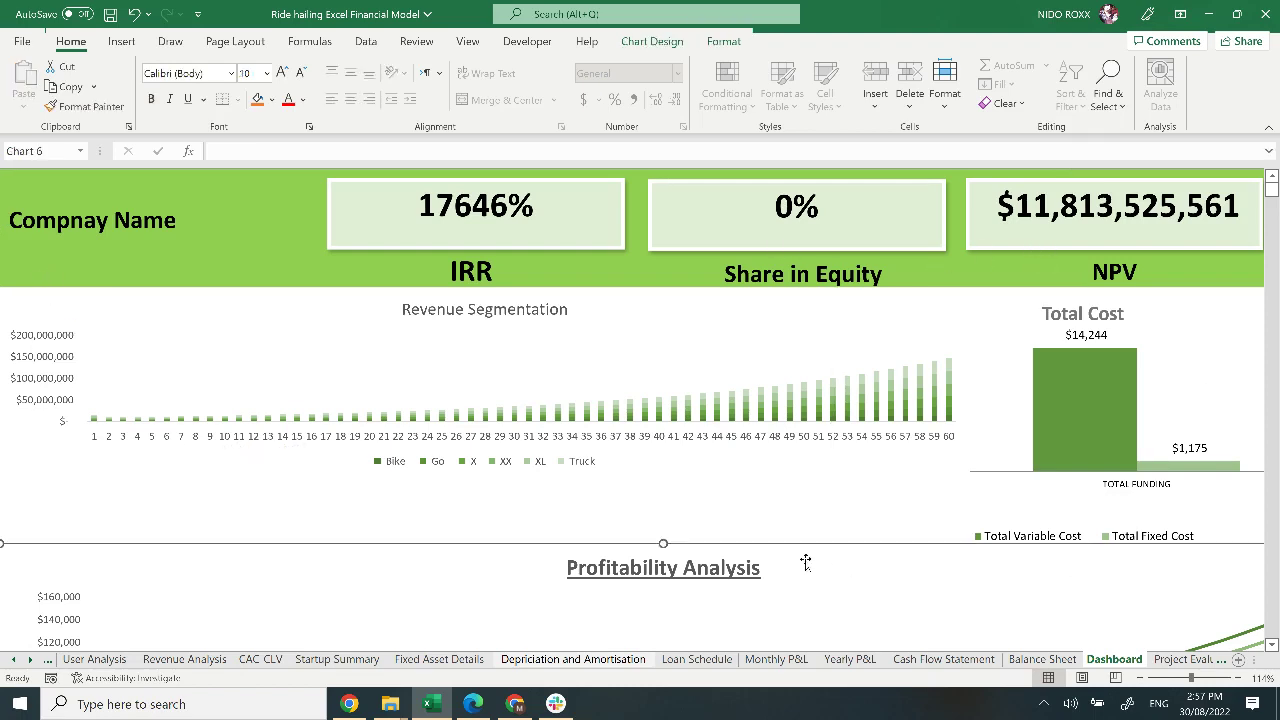
pyautogui.click(741, 525)
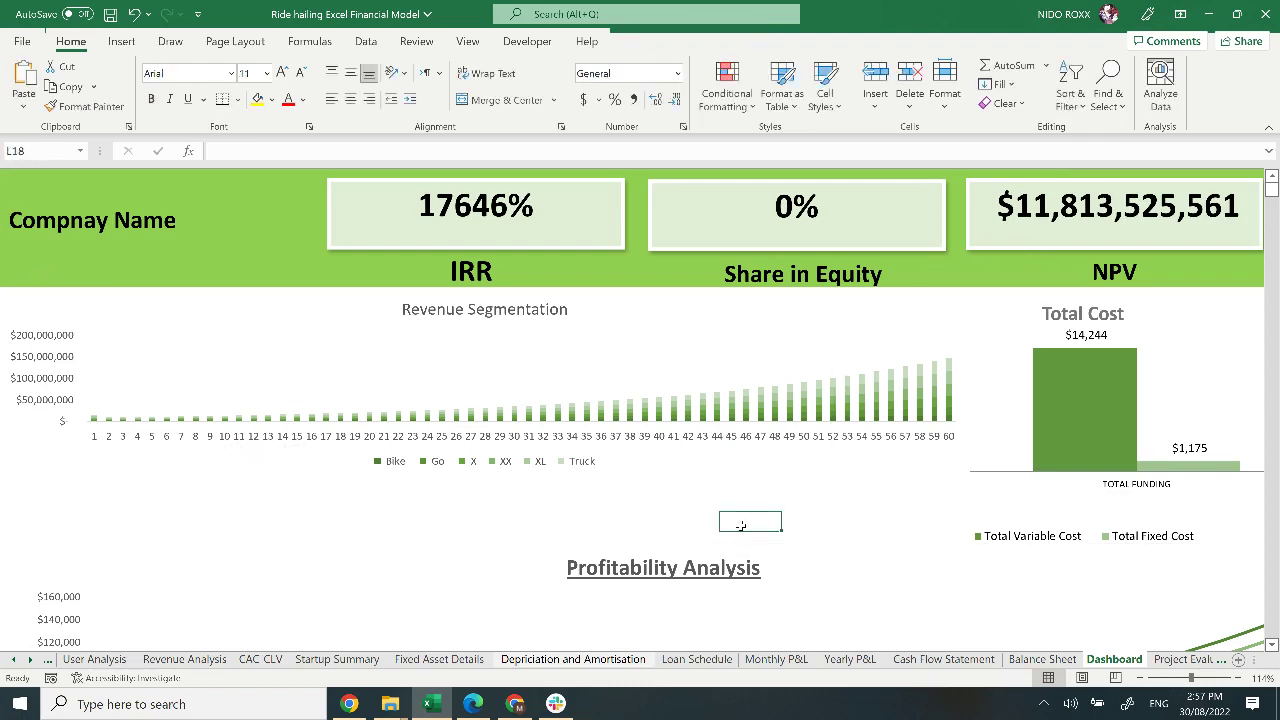
pyautogui.scroll(-8, 741, 525)
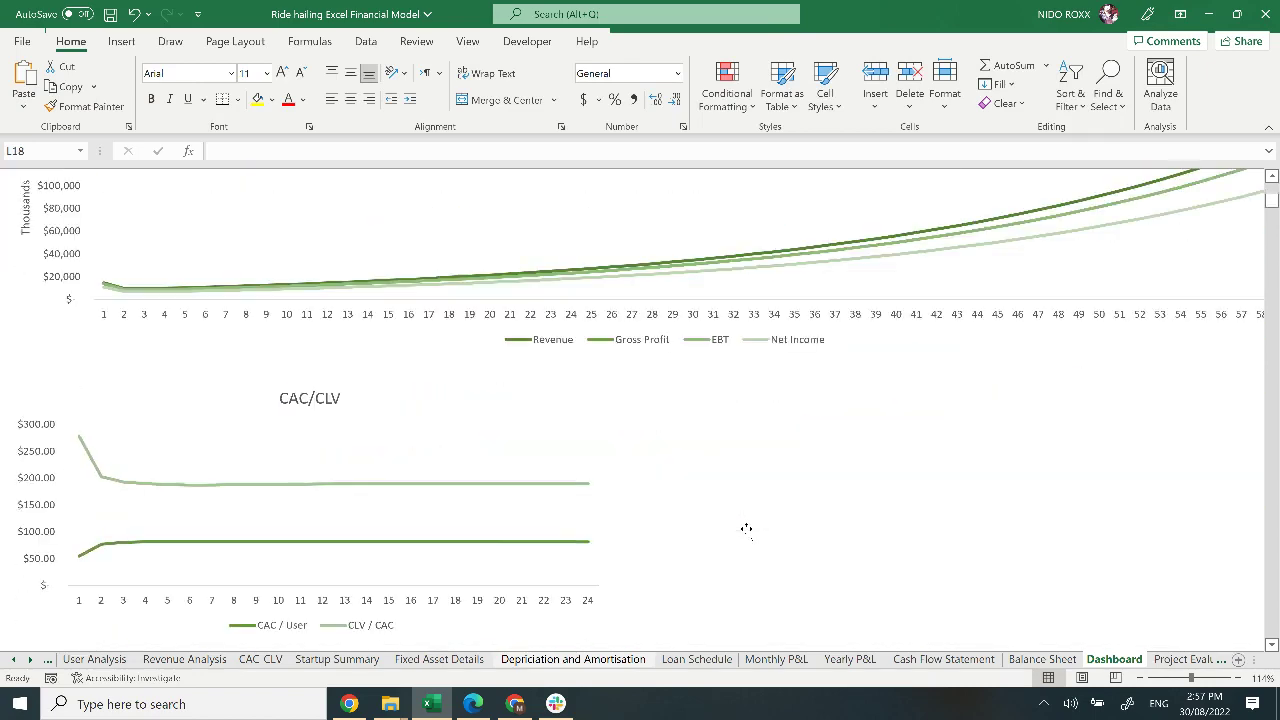
pyautogui.scroll(9, 745, 527)
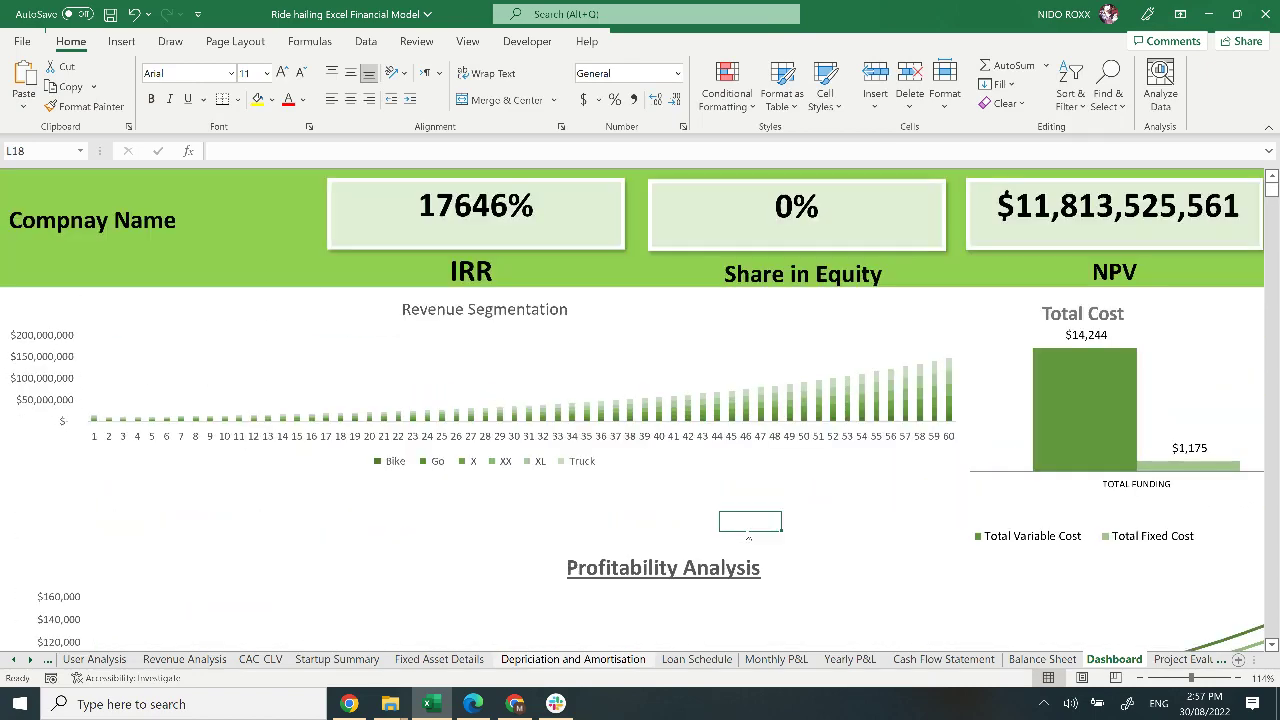
pyautogui.click(1188, 659)
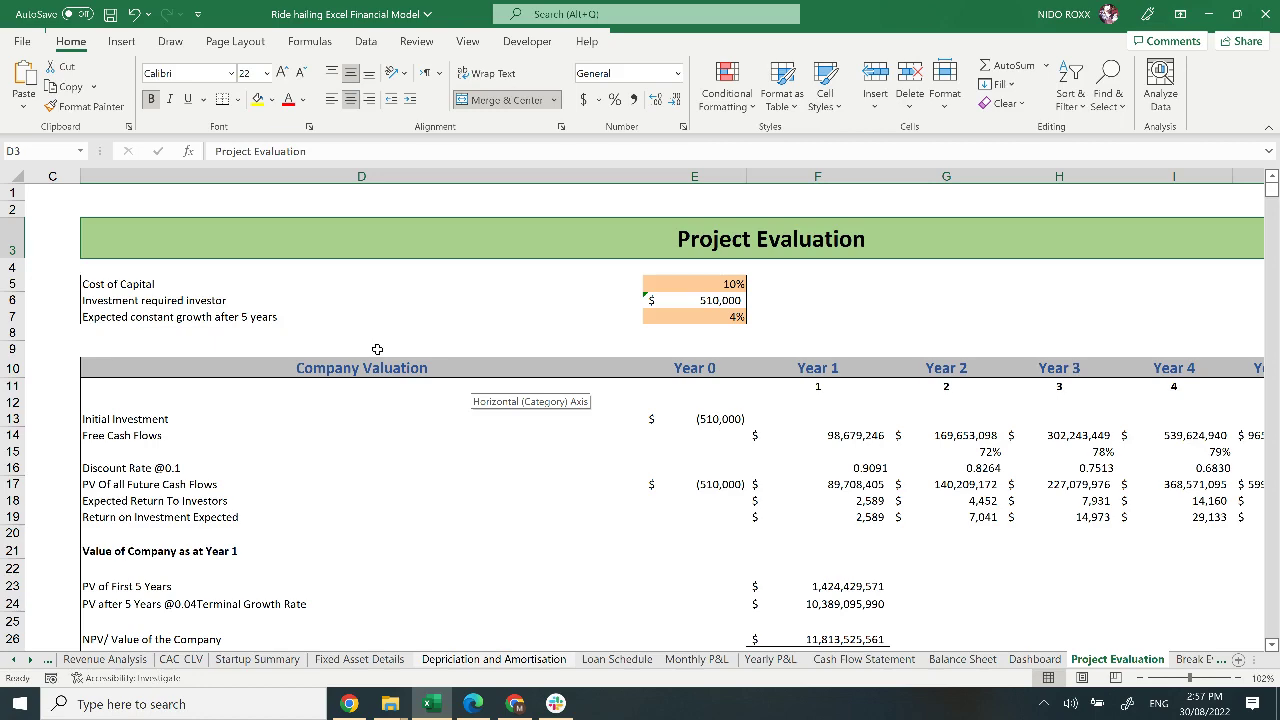
pyautogui.scroll(-5, 377, 349)
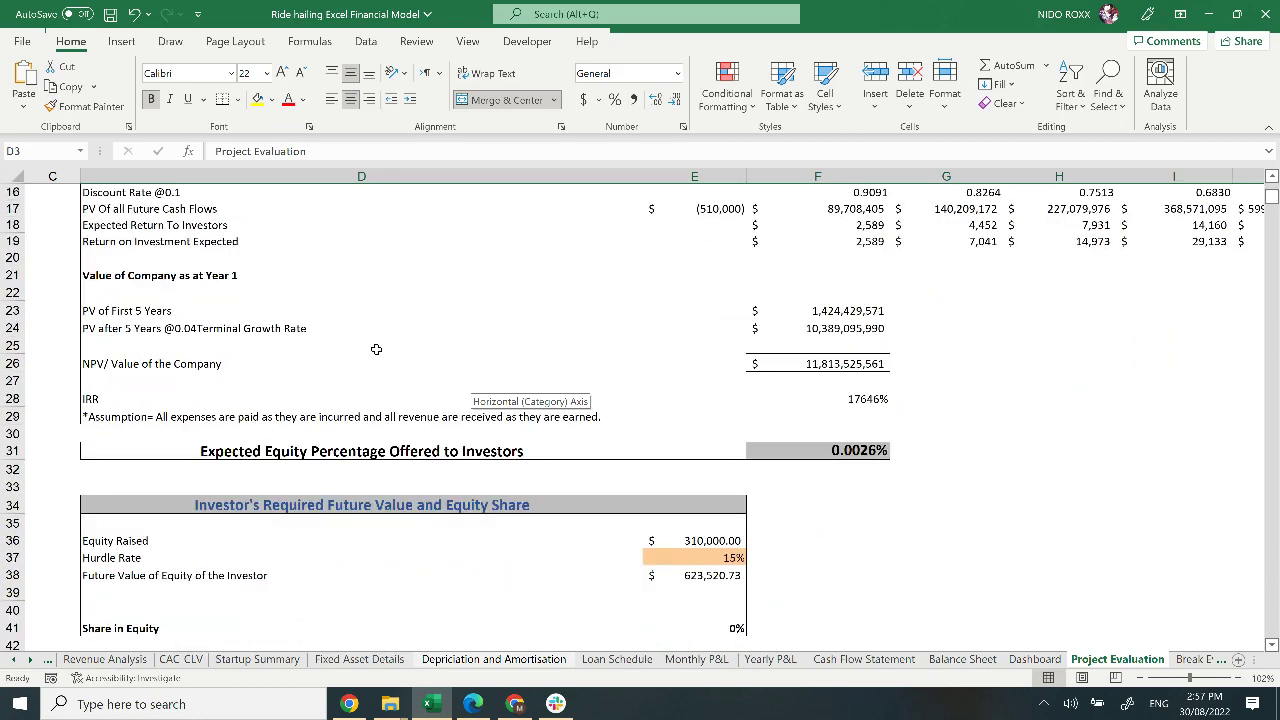
pyautogui.scroll(-2, 359, 477)
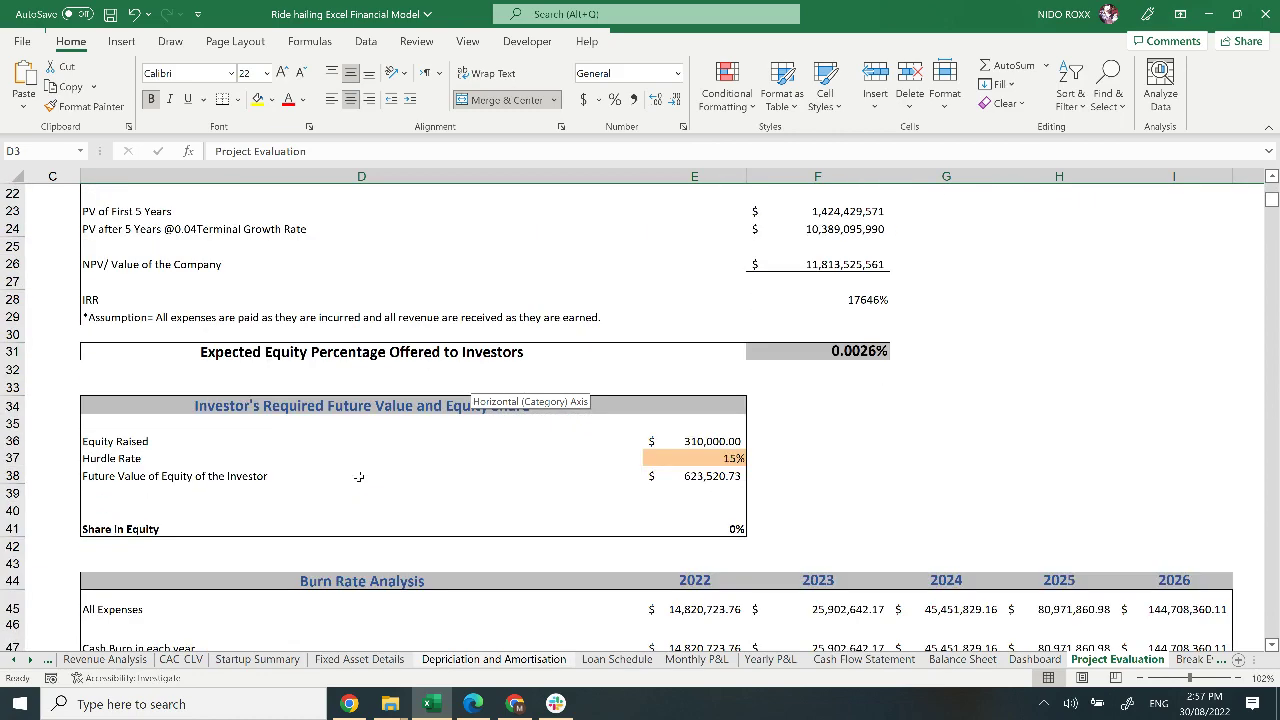
pyautogui.scroll(-2, 359, 477)
pyautogui.scroll(-3, 358, 477)
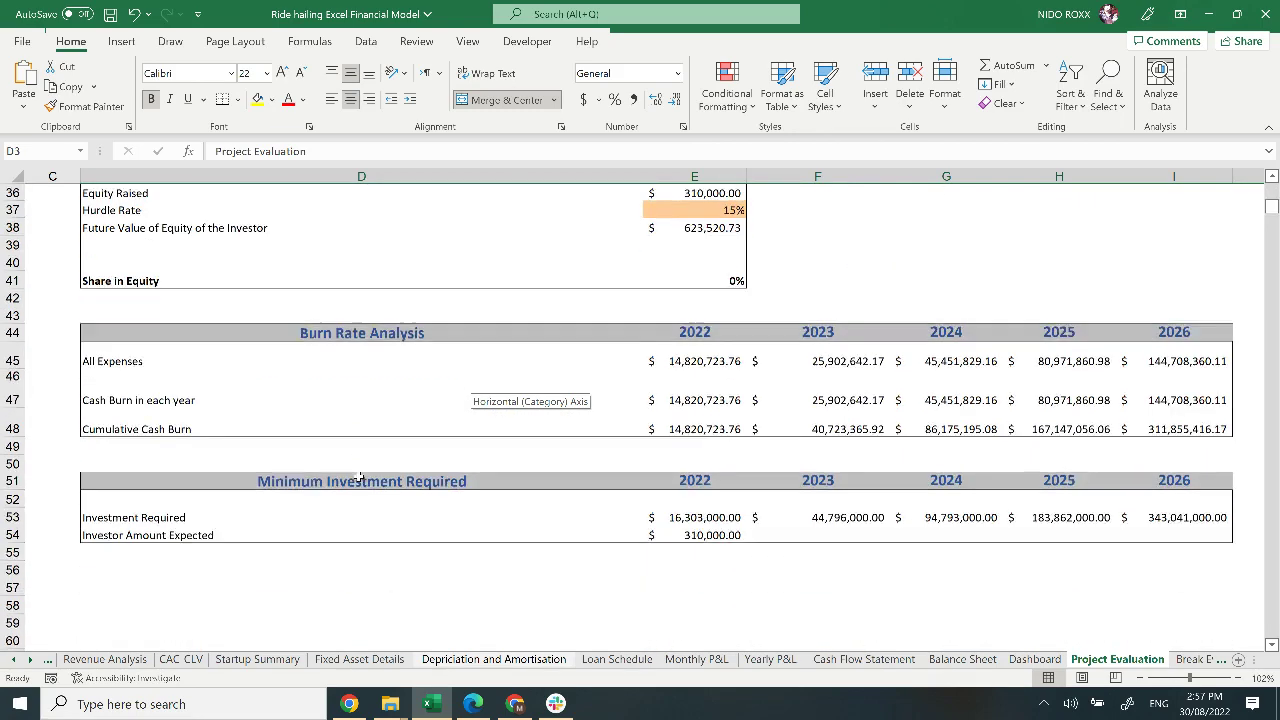
pyautogui.scroll(12, 393, 497)
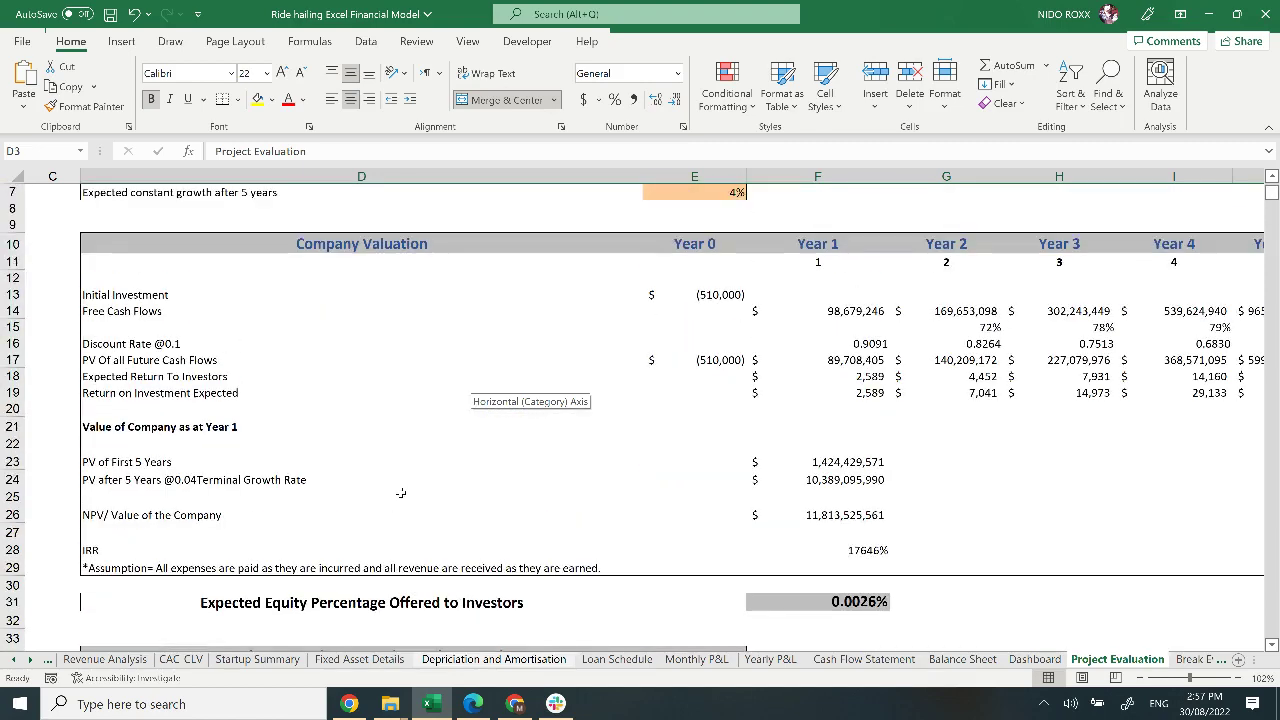
# - Try a 20% cost of capital in E5, undo back to 10%, and show the Break Even Analysis sheet
pyautogui.click(680, 289)
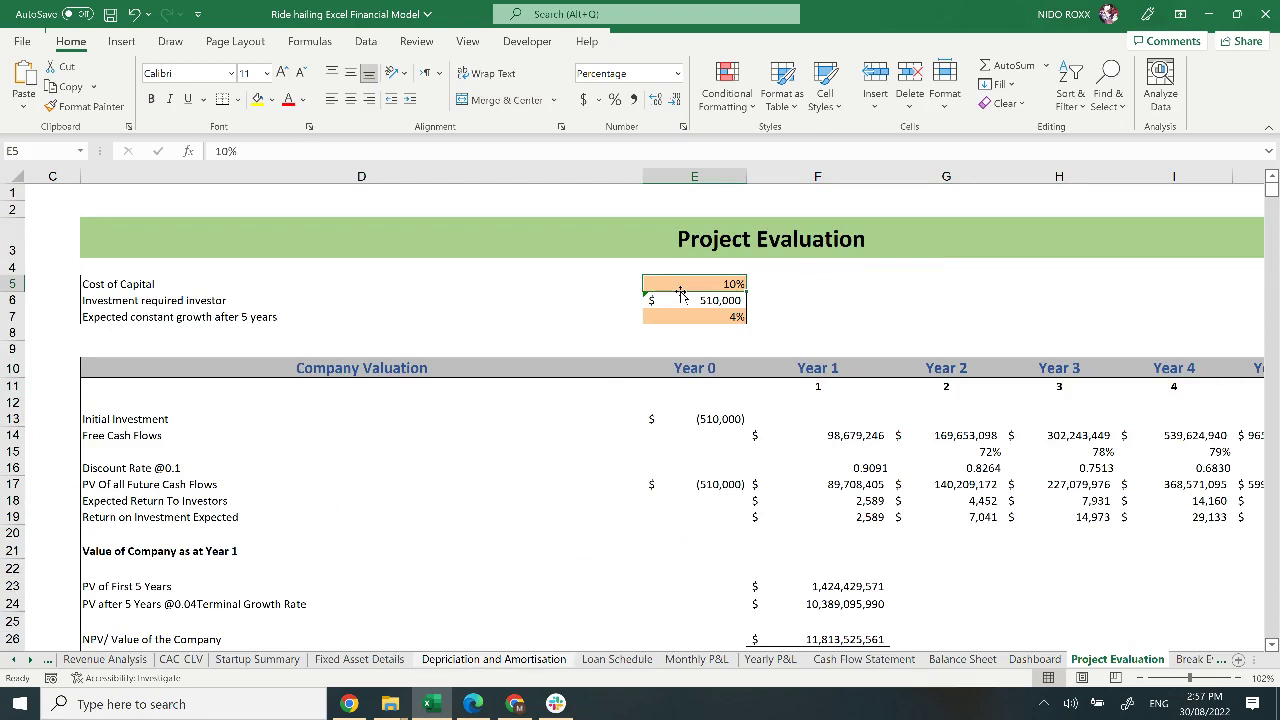
pyautogui.write('20')
pyautogui.press('Return')
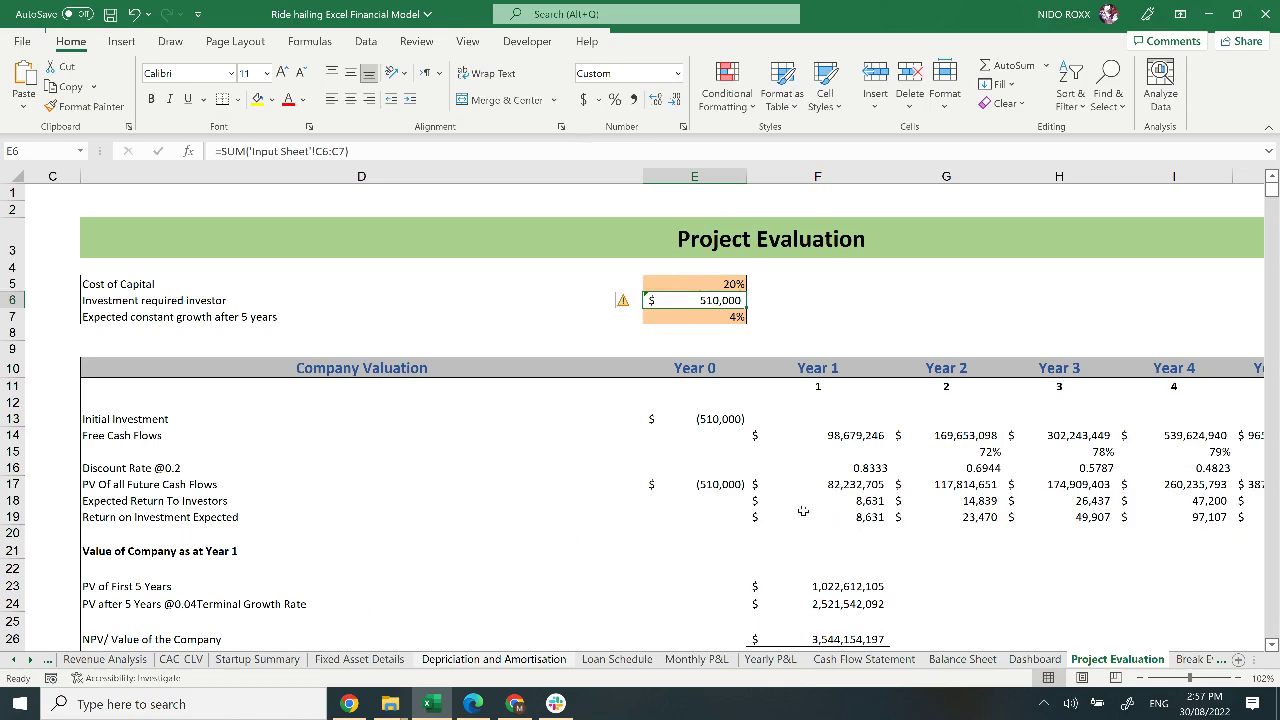
pyautogui.click(799, 298)
pyautogui.hotkey('ctrl', 'z')
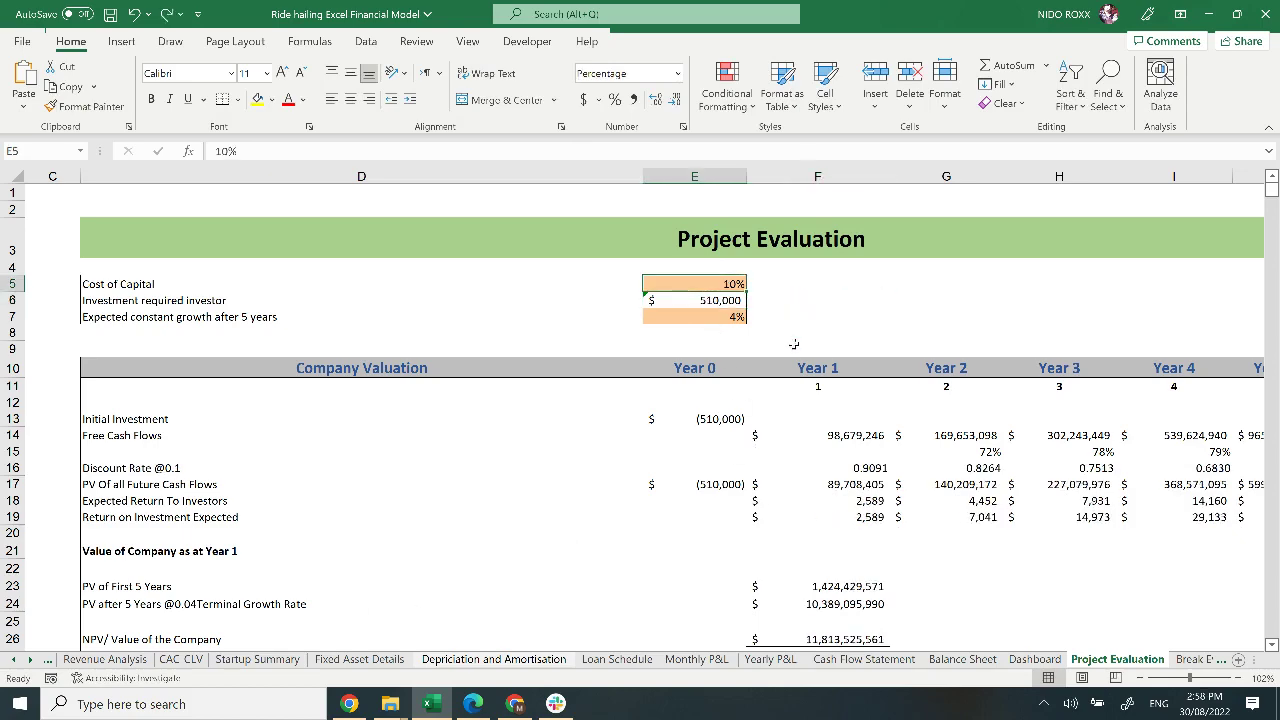
pyautogui.click(1200, 659)
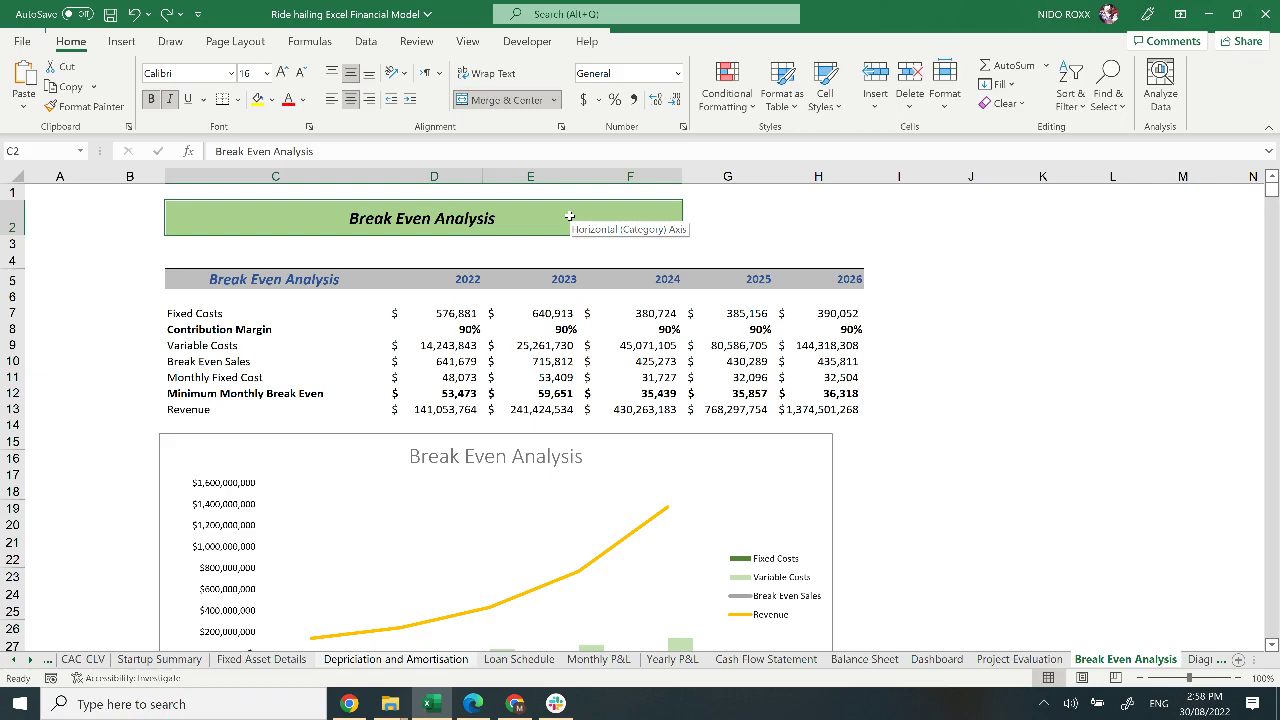
# - Stretch the Break Even Analysis chart rightward to match the table's full width
pyautogui.scroll(-2, 560, 318)
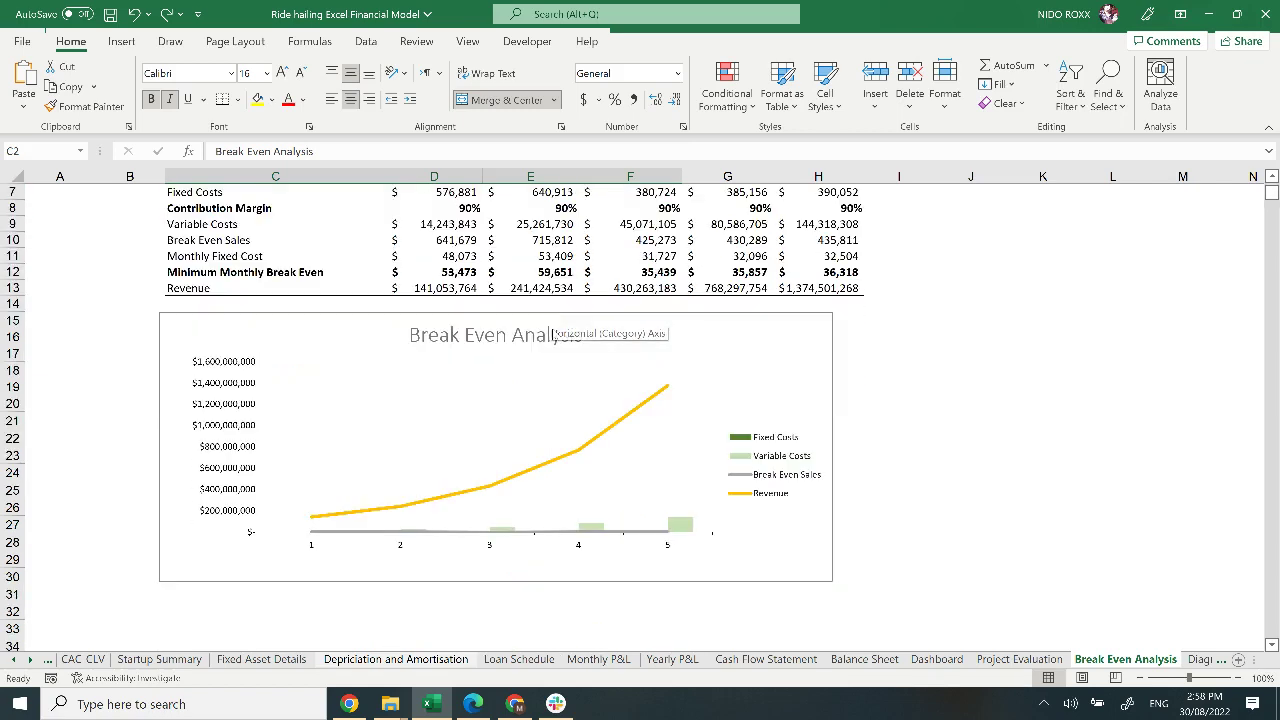
pyautogui.click(679, 323)
pyautogui.moveTo(834, 447); pyautogui.dragTo(871, 447)
pyautogui.click(908, 274)
pyautogui.scroll(2, 908, 274)
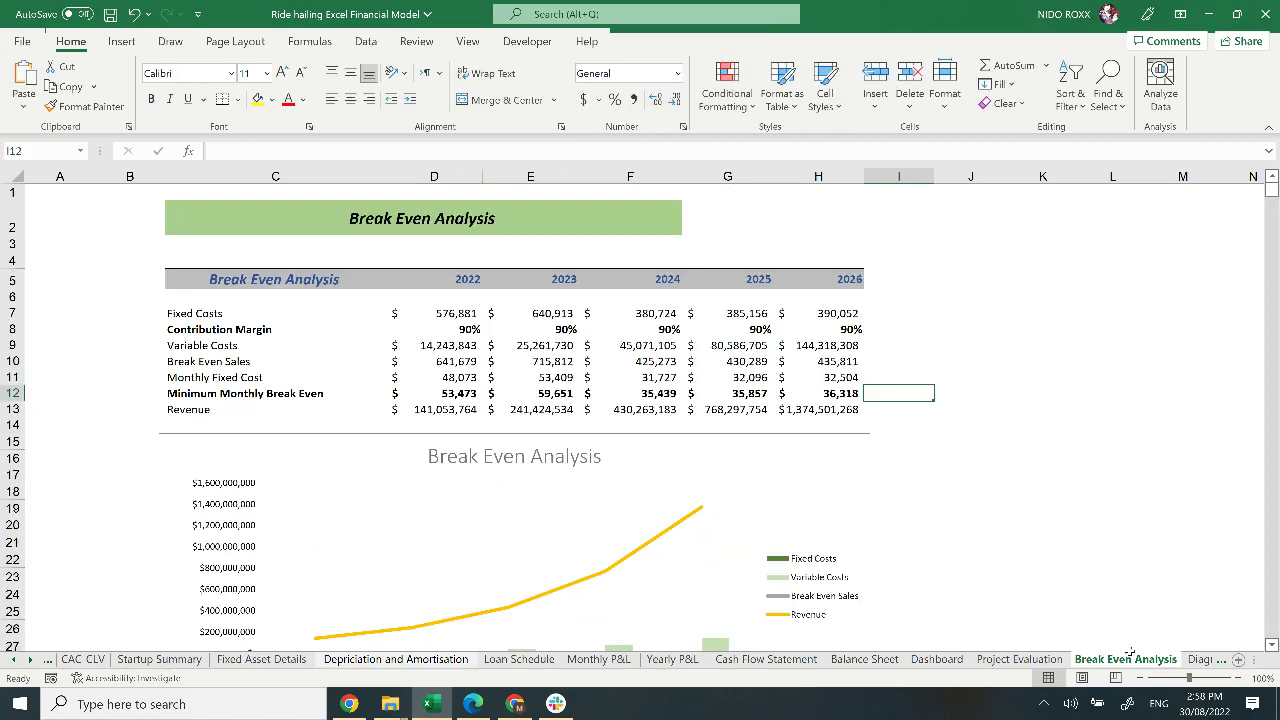
# - Scroll through the Diagnostic Tools income statement, cash flow and break-even findings
pyautogui.click(1205, 659)
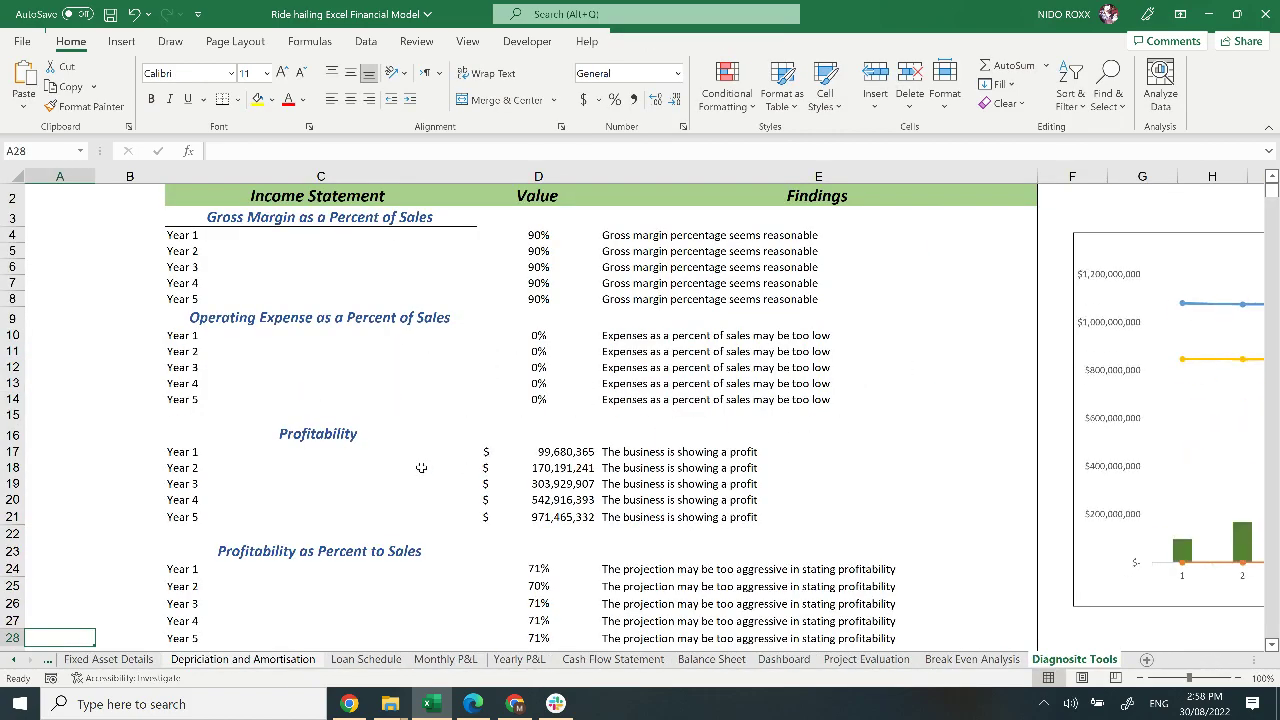
pyautogui.scroll(1, 430, 332)
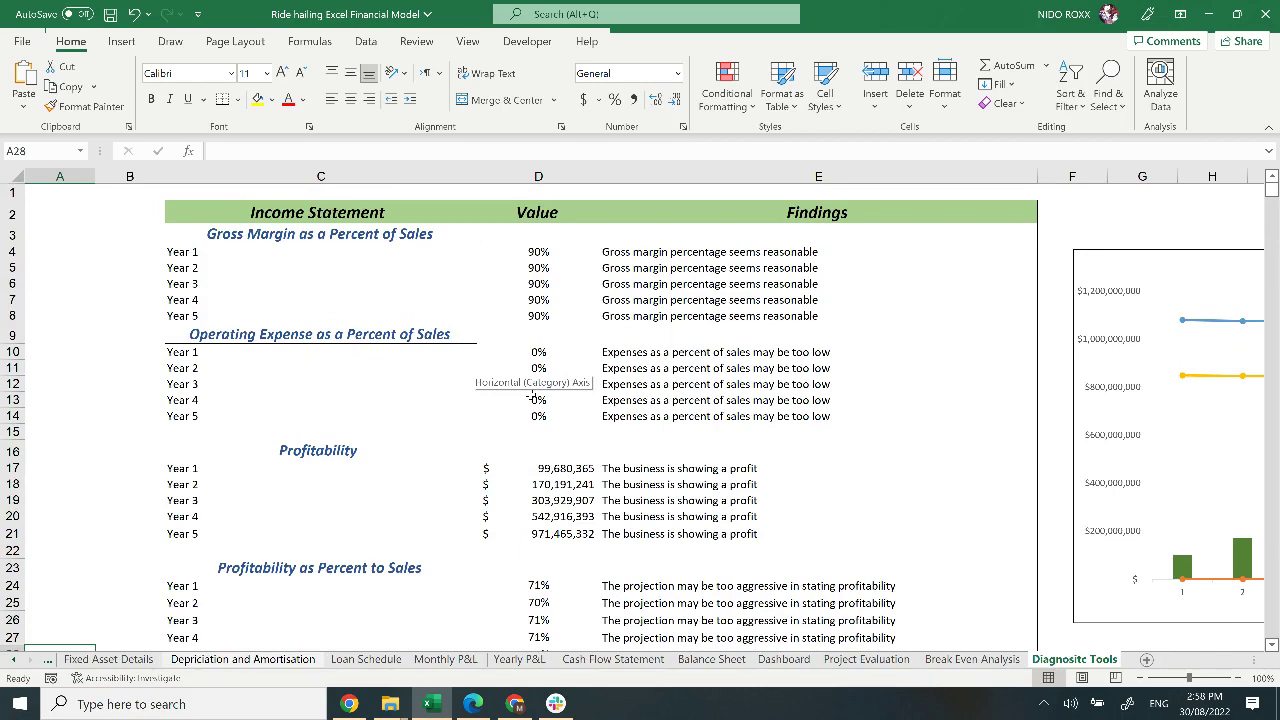
pyautogui.scroll(-3, 533, 397)
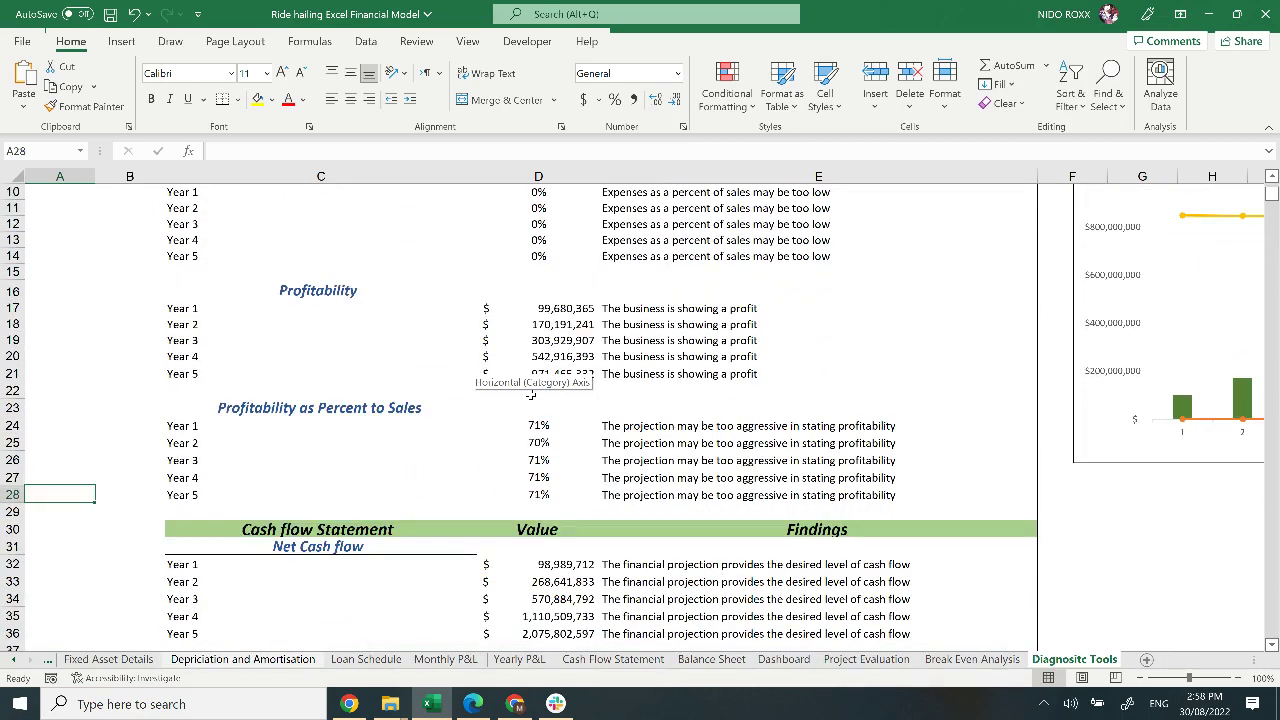
pyautogui.scroll(-3, 531, 396)
pyautogui.scroll(-3, 531, 396)
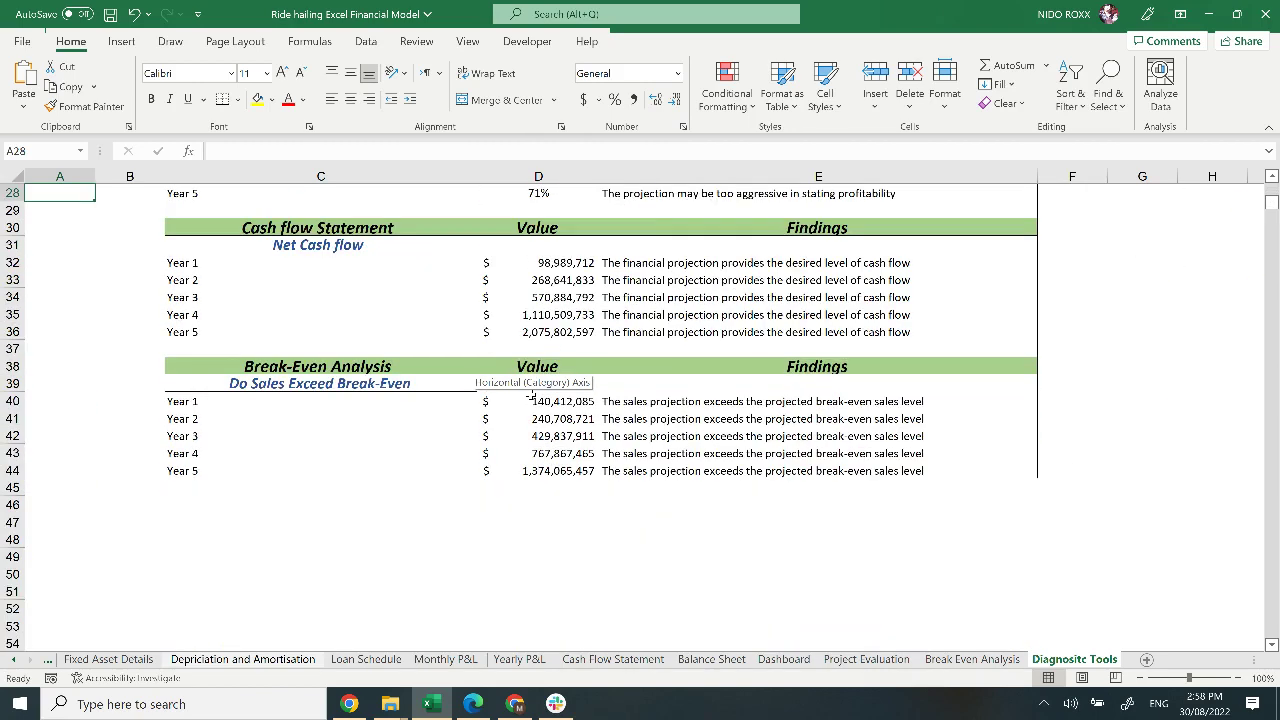
pyautogui.scroll(9, 531, 396)
# - Bring the full profitability chart into view, then return to the findings table
pyautogui.click(1180, 235)
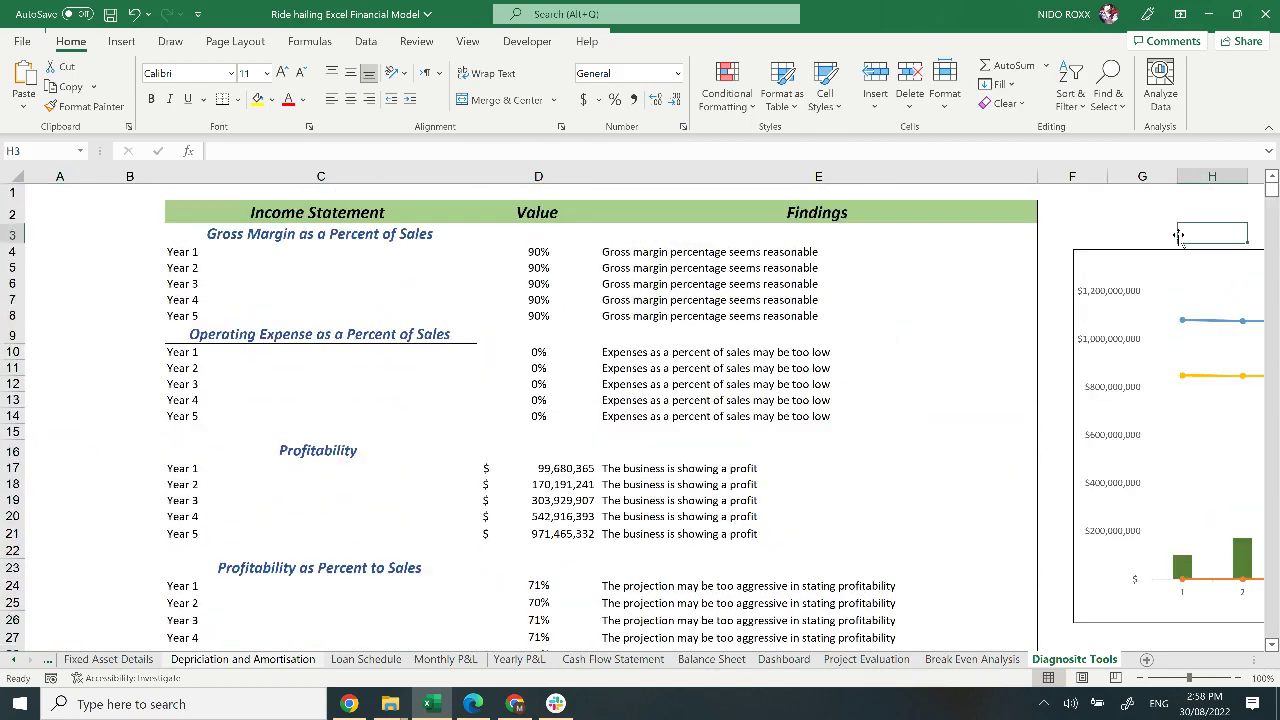
pyautogui.press('Right')
pyautogui.press('Right')
pyautogui.press('Right')
pyautogui.press('Right')
pyautogui.press('Right')
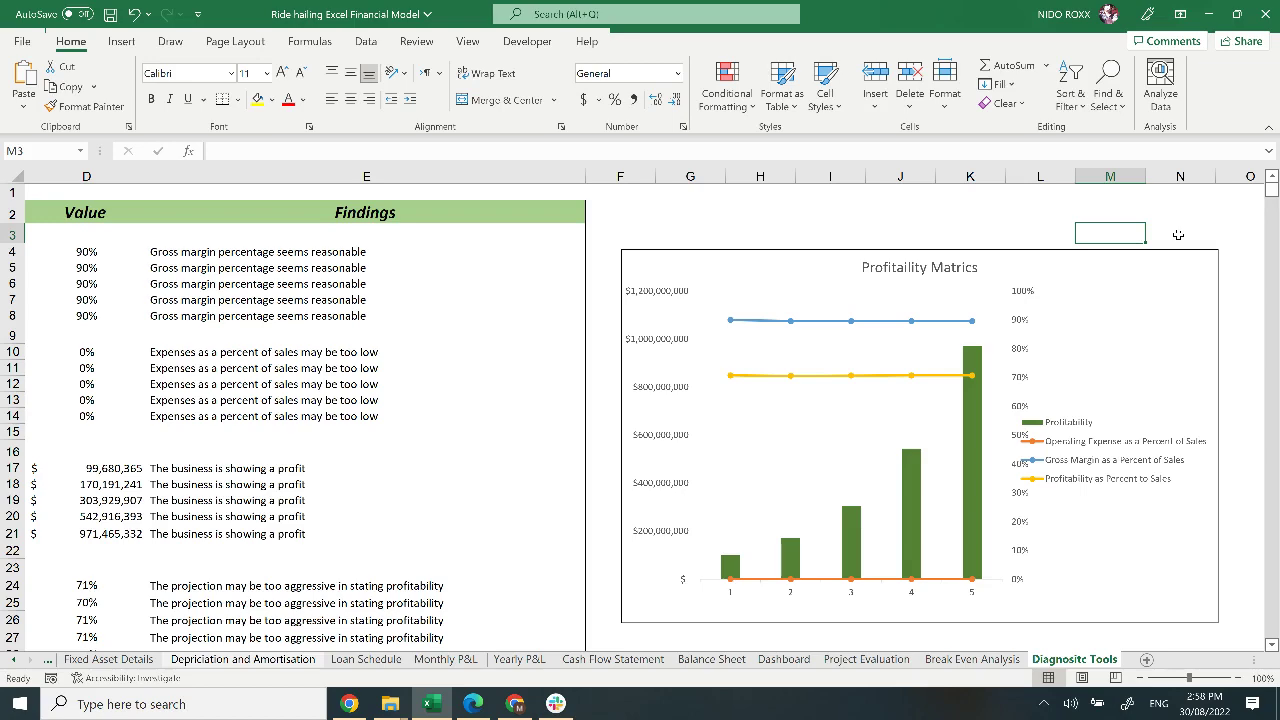
pyautogui.press('Left')
pyautogui.press('Left')
pyautogui.press('Left')
pyautogui.press('Left')
pyautogui.press('Left')
pyautogui.press('Left')
pyautogui.press('Left')
pyautogui.press('Left')
pyautogui.press('Left')
pyautogui.press('Left')
pyautogui.press('Left')
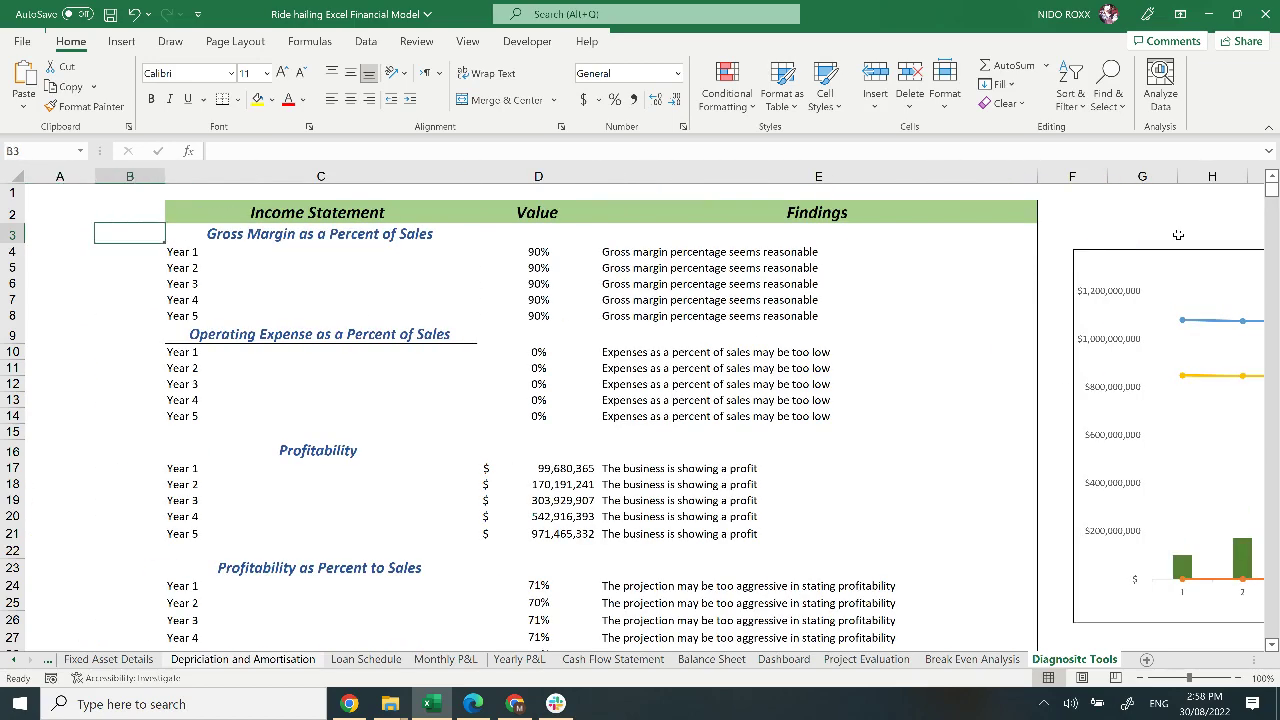